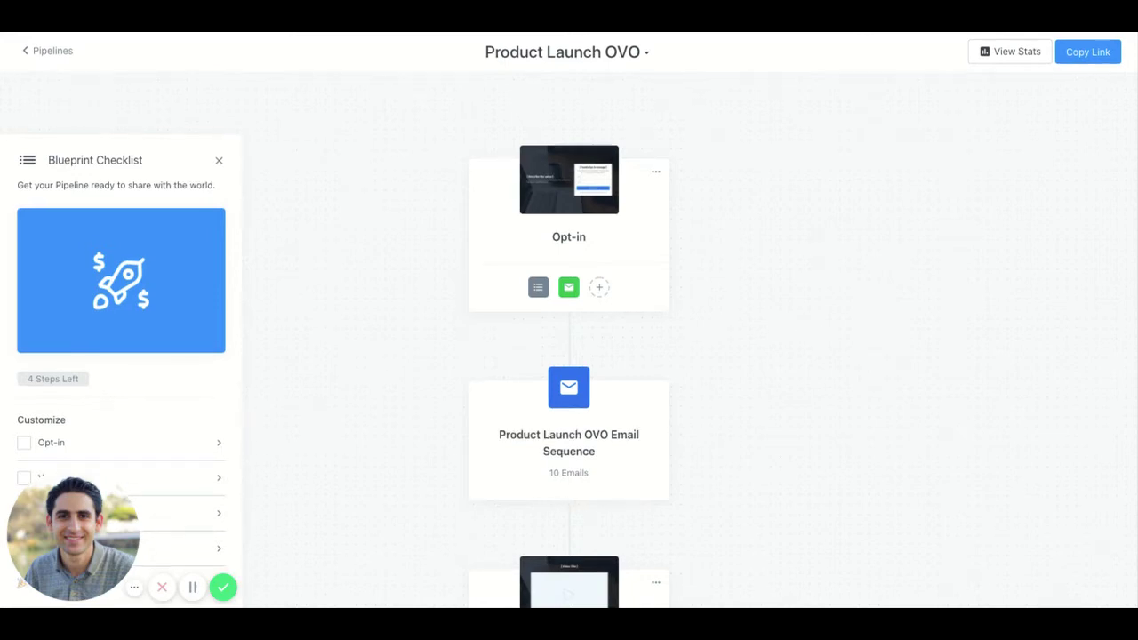
Step: Look over the Product Launch OVO pipeline's checklist and stages, and open the pipeline's own options
scroll(259, 340, "down", 5)
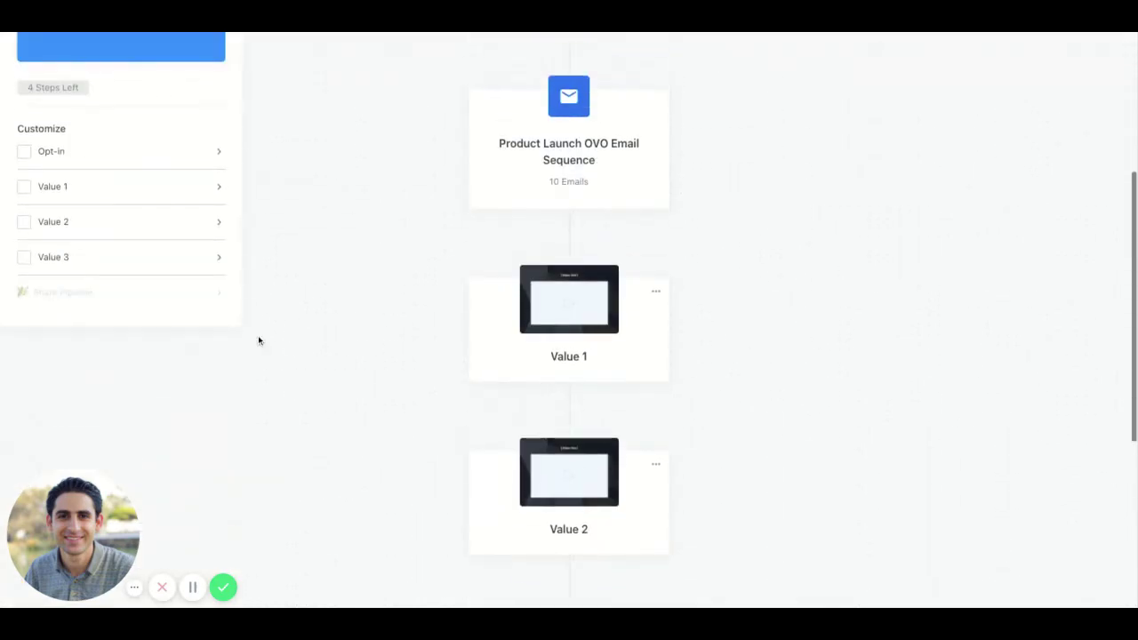
scroll(259, 341, "down", 5)
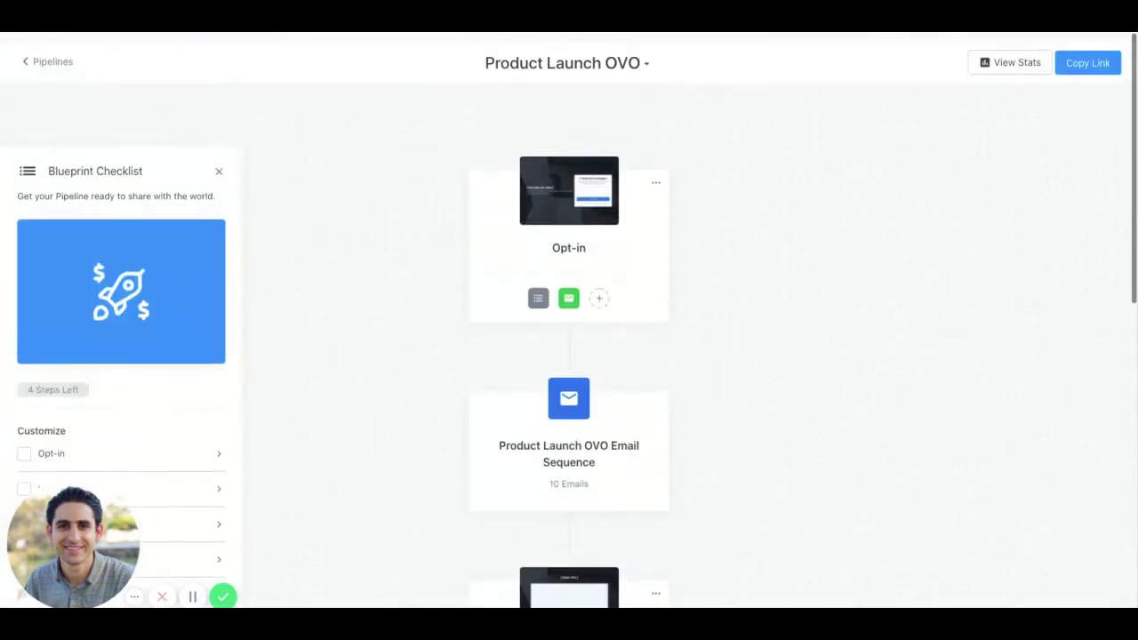
scroll(569, 320, "down", 4)
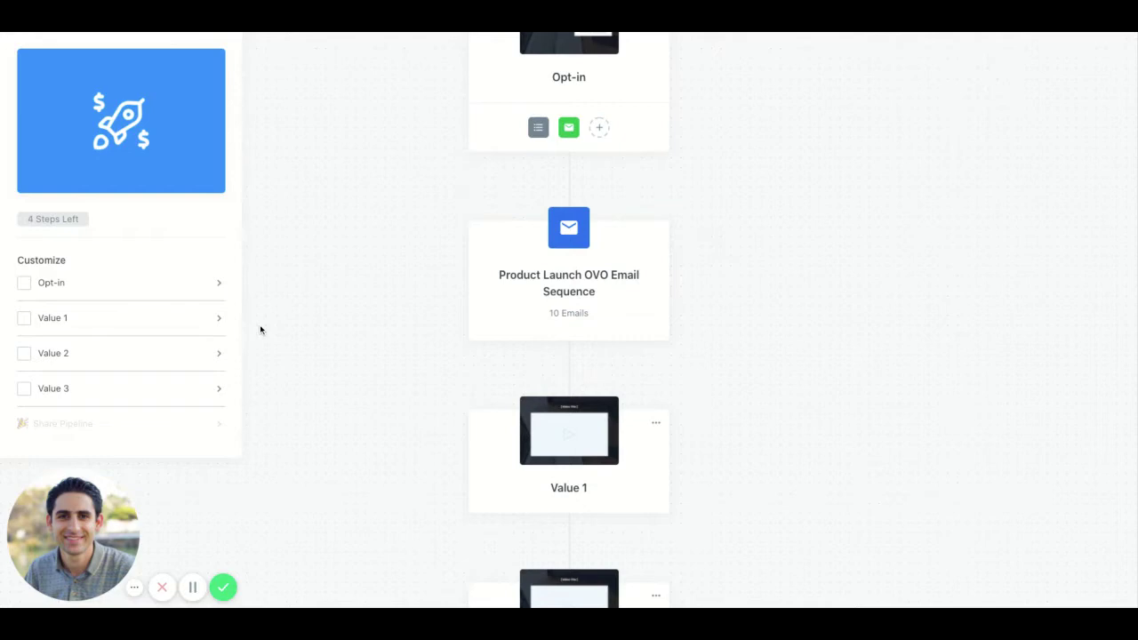
scroll(258, 324, "up", 3)
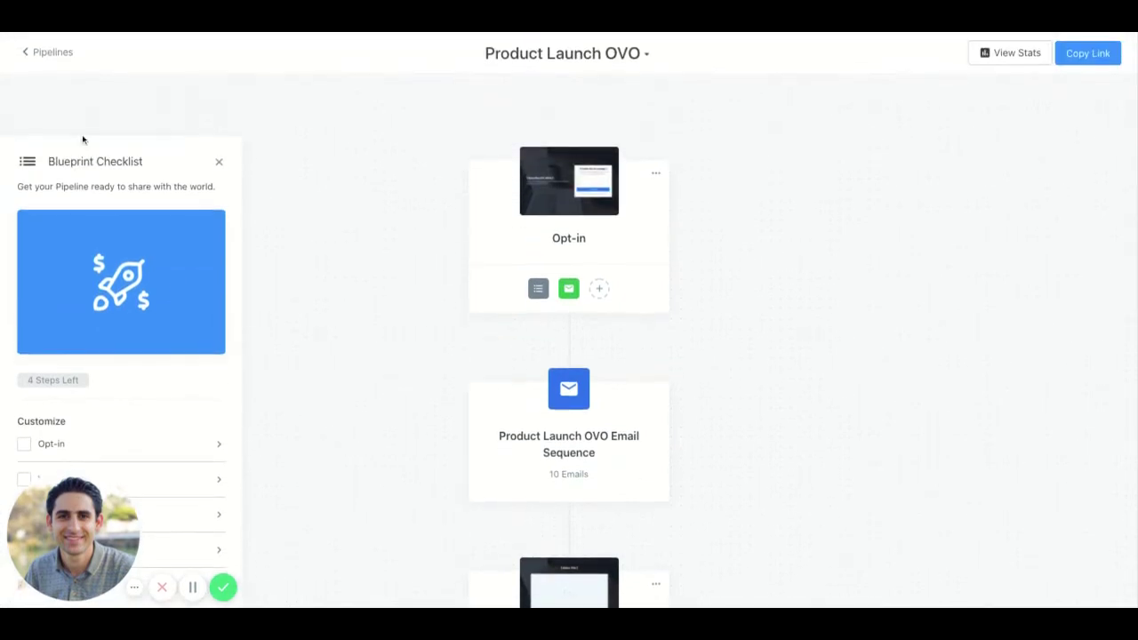
scroll(324, 206, "down", 2)
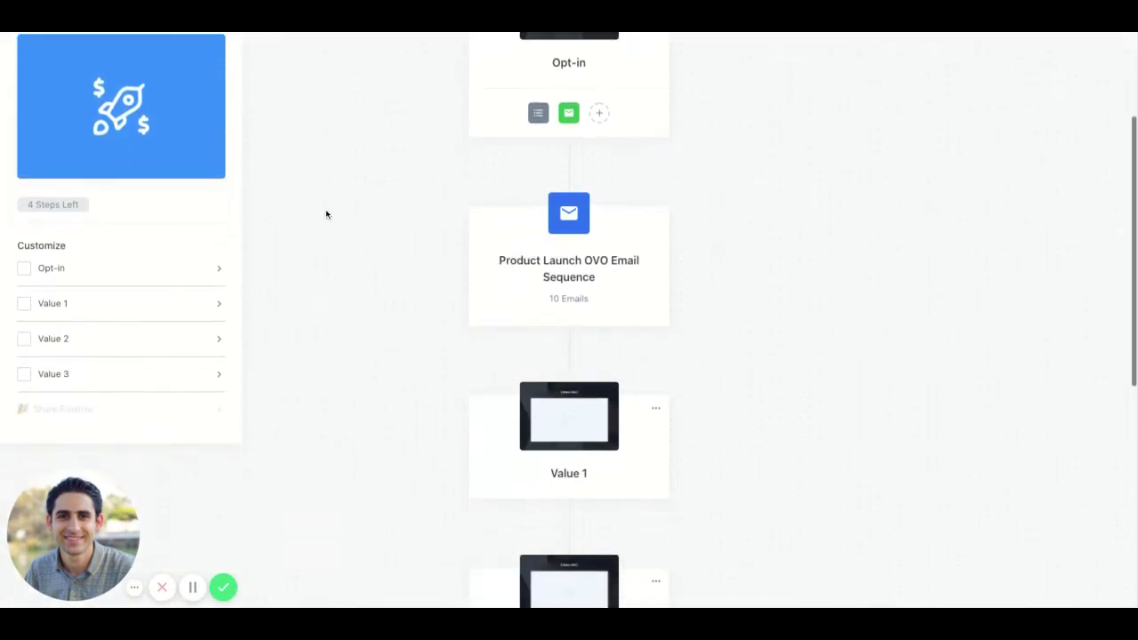
scroll(458, 211, "up", 2)
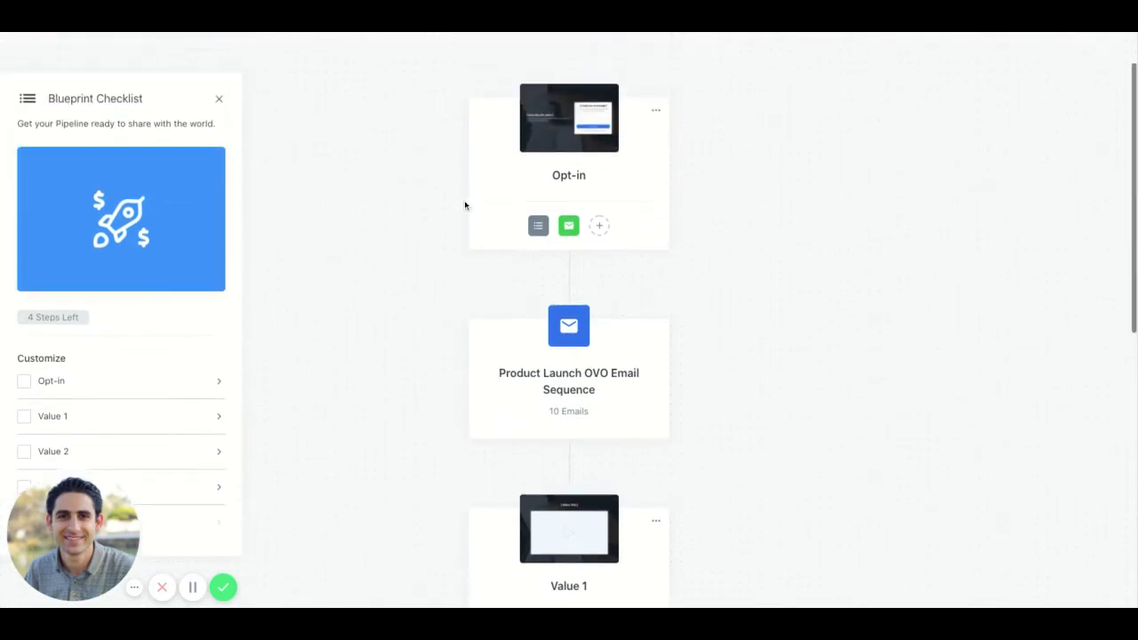
scroll(196, 295, "up", 1)
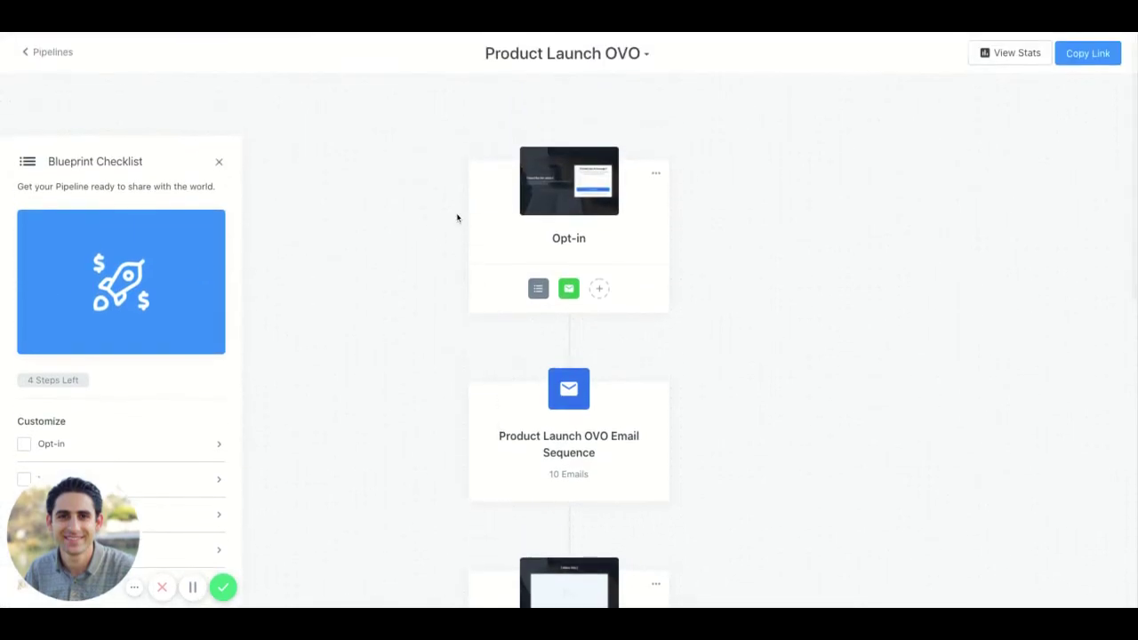
left_click(646, 55)
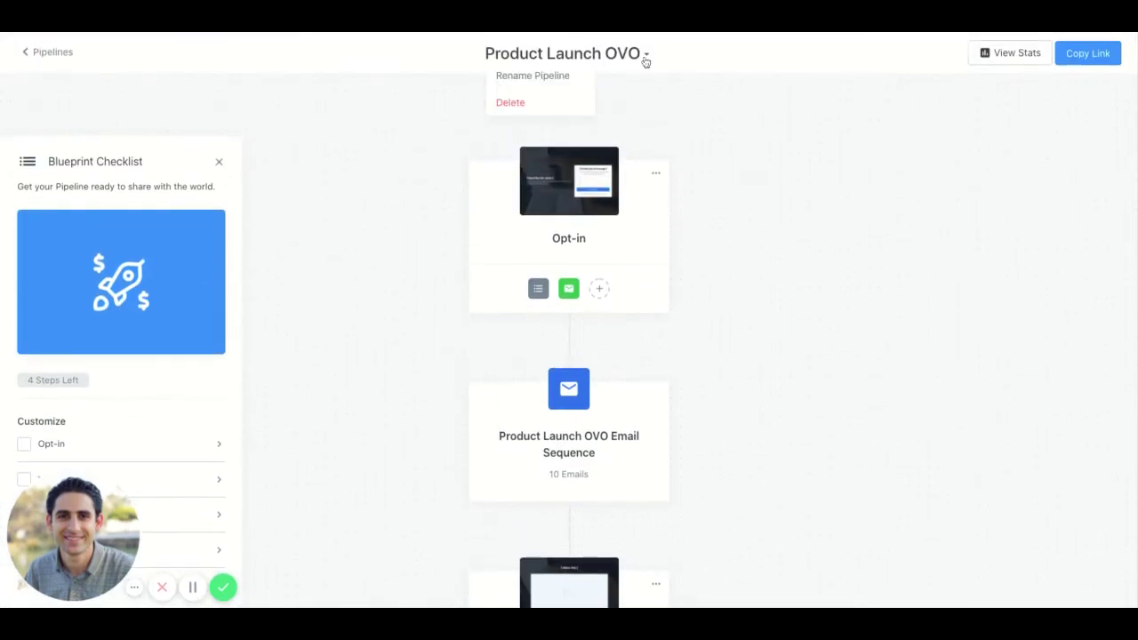
Step: Read the purpose notes beside the Opt-in, Value 2 and Value 3 pages of the pipeline
mouse_move(554, 244)
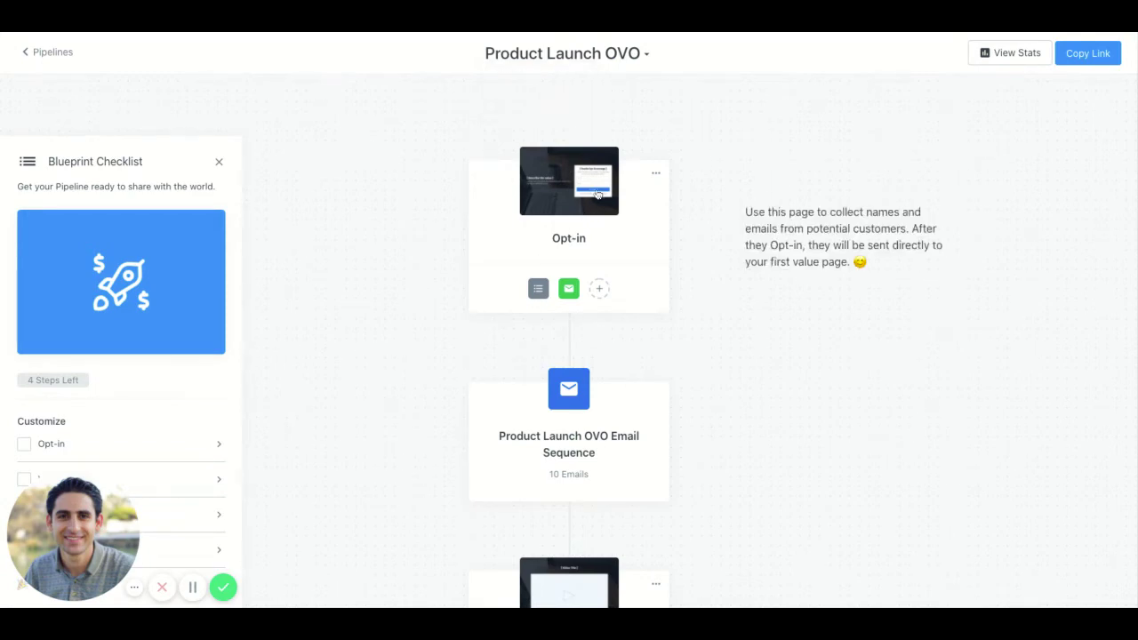
scroll(596, 210, "down", 6)
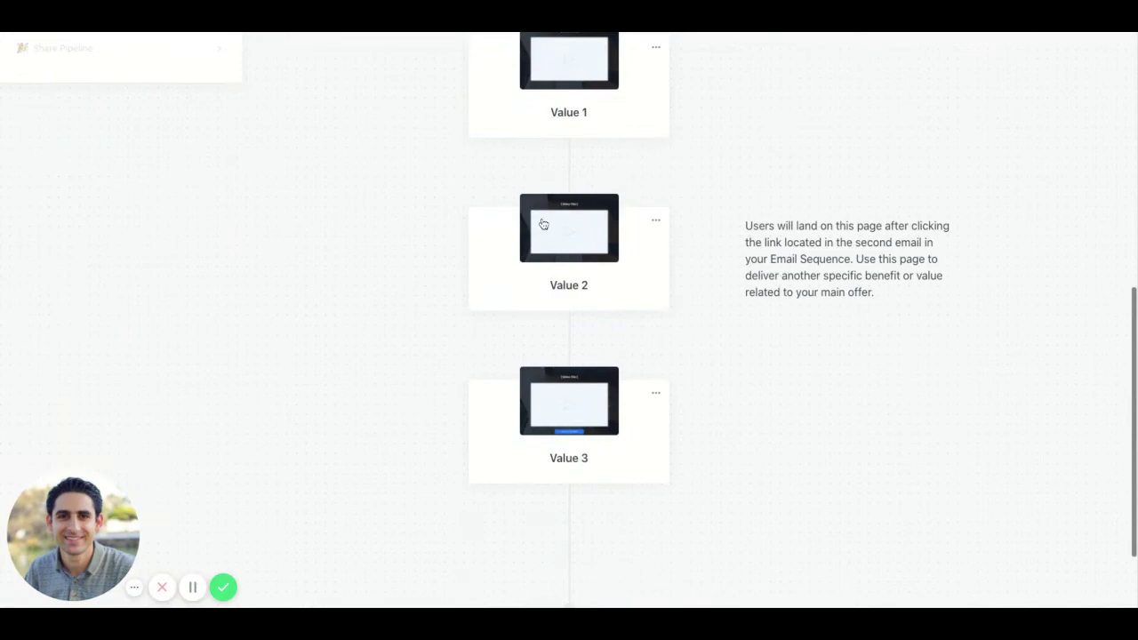
scroll(543, 224, "up", 2)
mouse_move(576, 405)
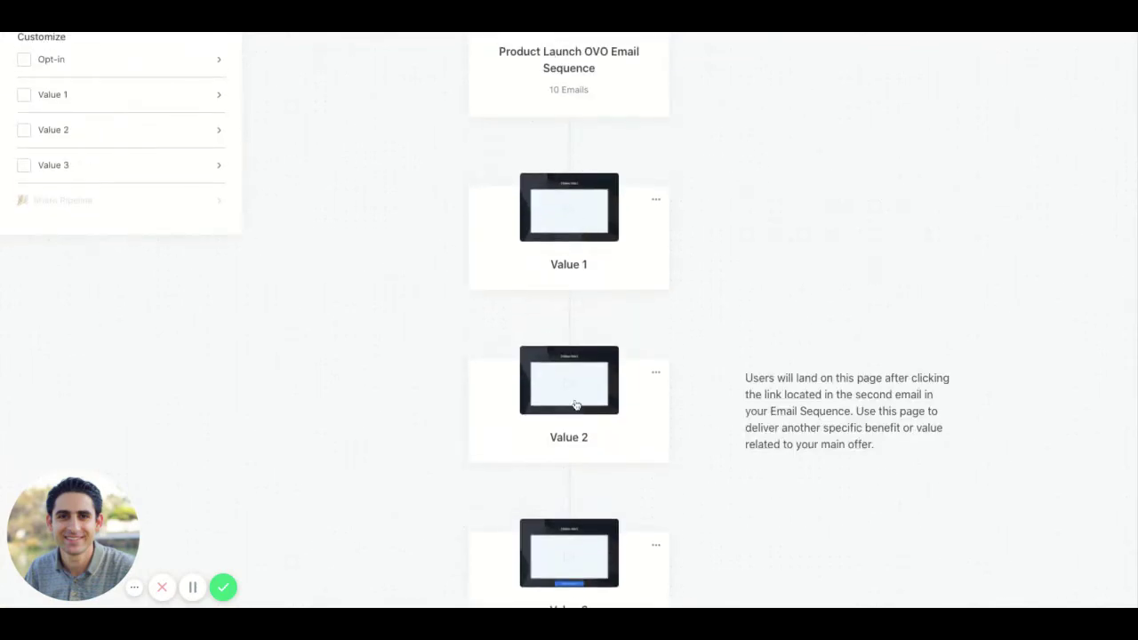
mouse_move(568, 592)
scroll(569, 585, "down", 3)
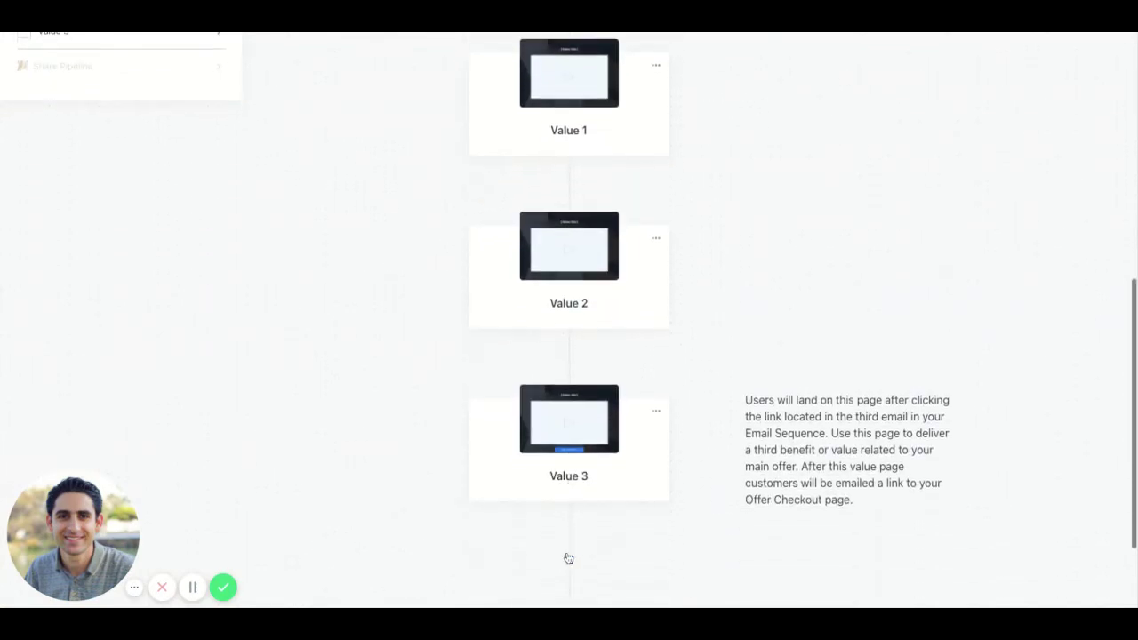
scroll(481, 428, "up", 8)
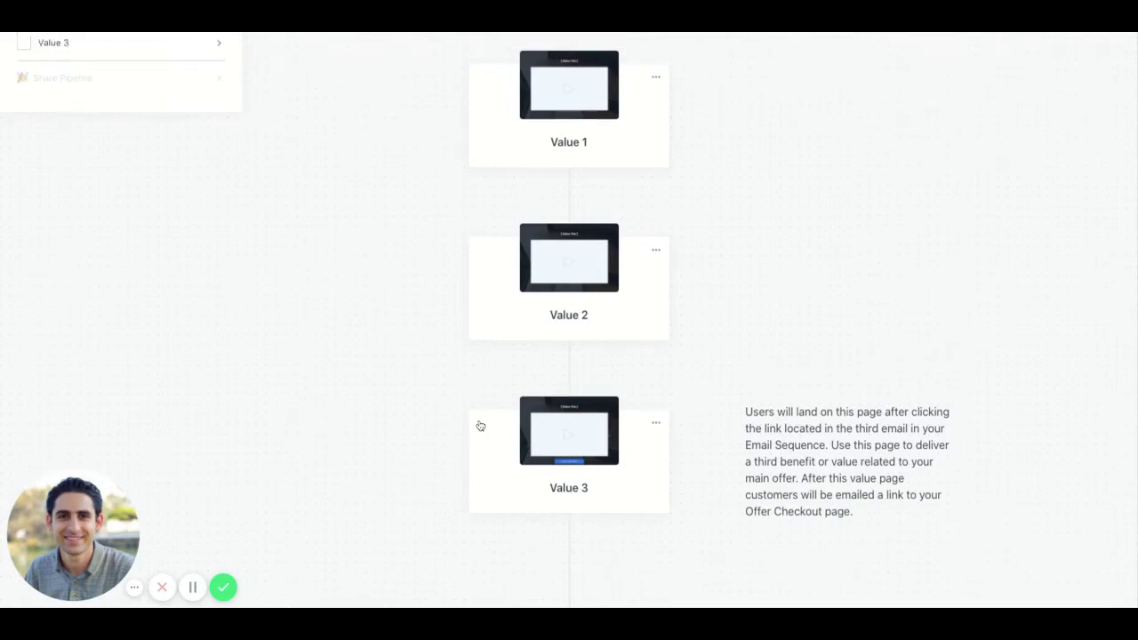
scroll(482, 459, "up", 1)
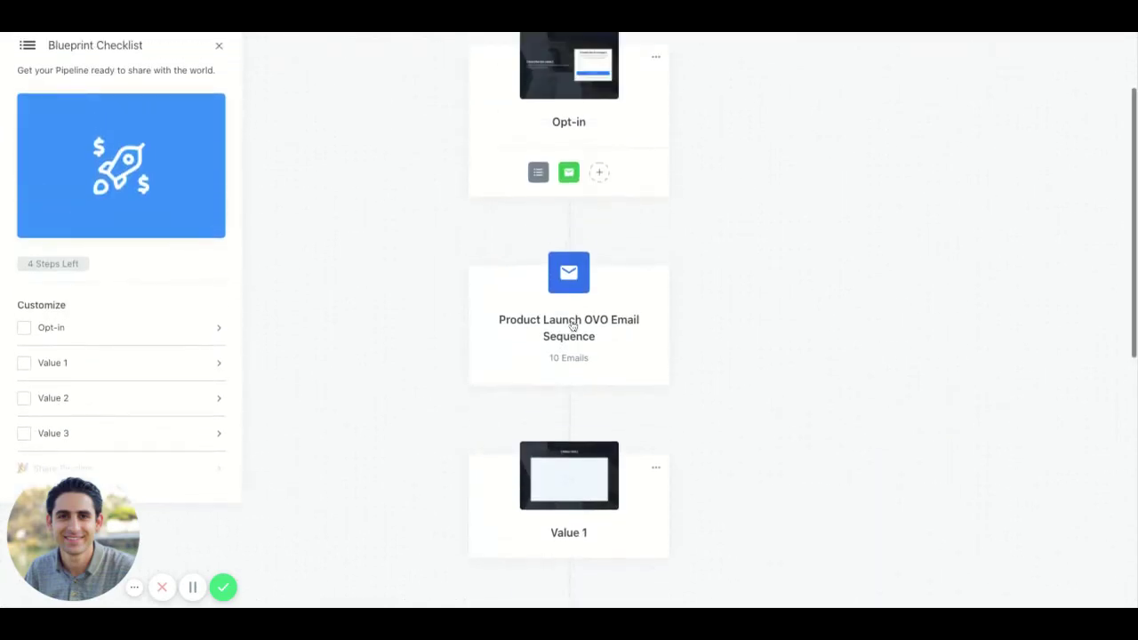
Step: Open the Product Launch OVO Email Sequence and review its scheduled emails from first to last
left_click(571, 325)
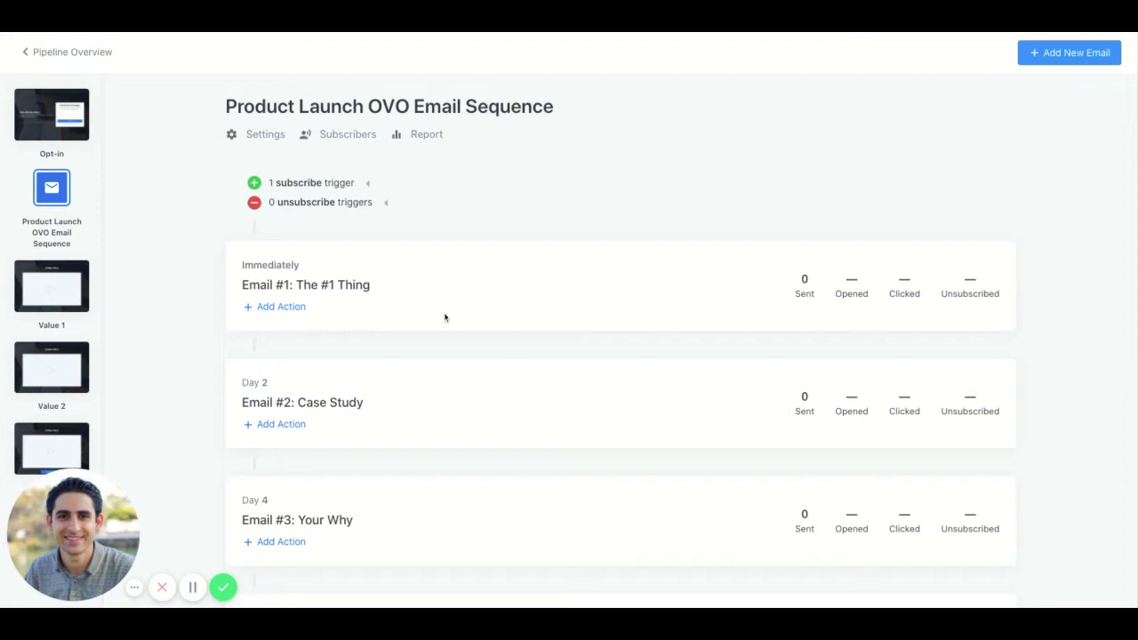
scroll(399, 369, "down", 6)
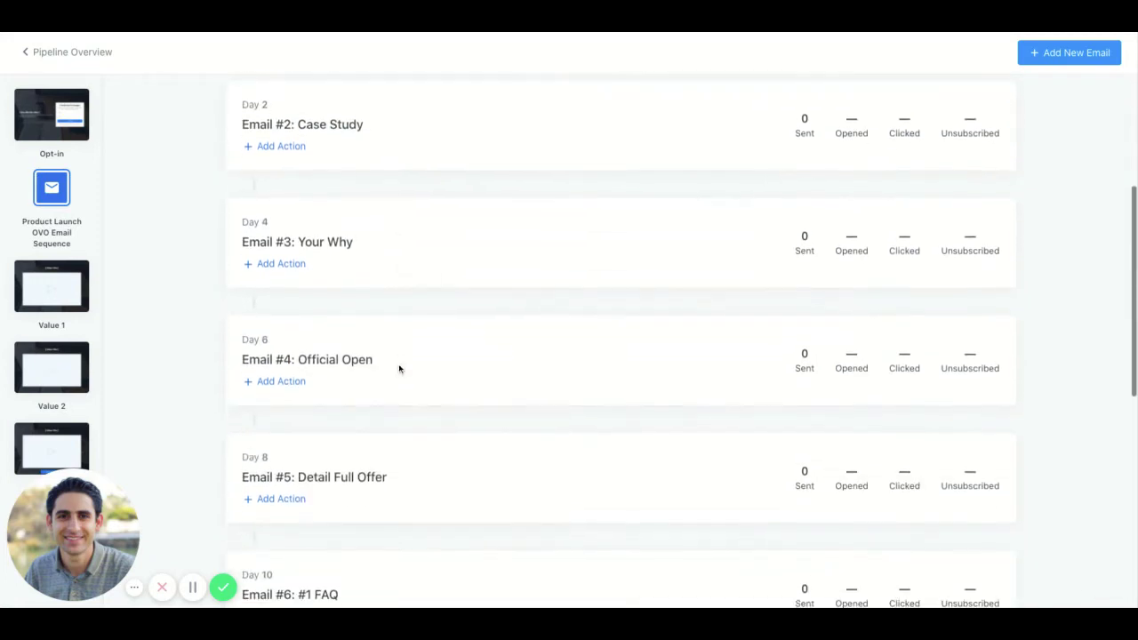
scroll(399, 369, "down", 3)
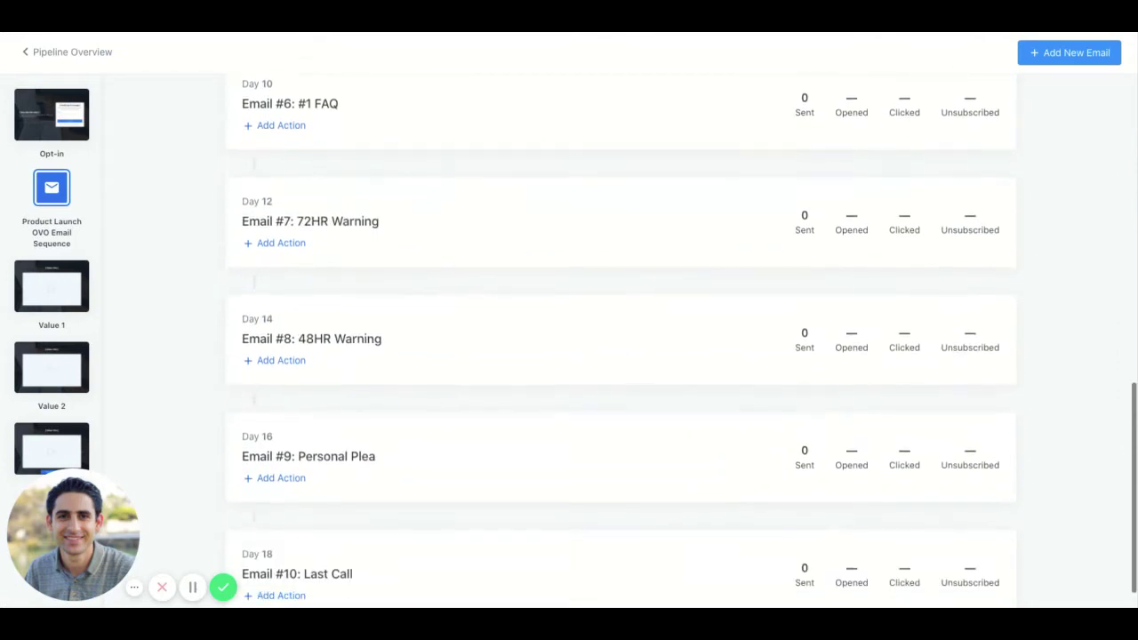
scroll(344, 343, "up", 7)
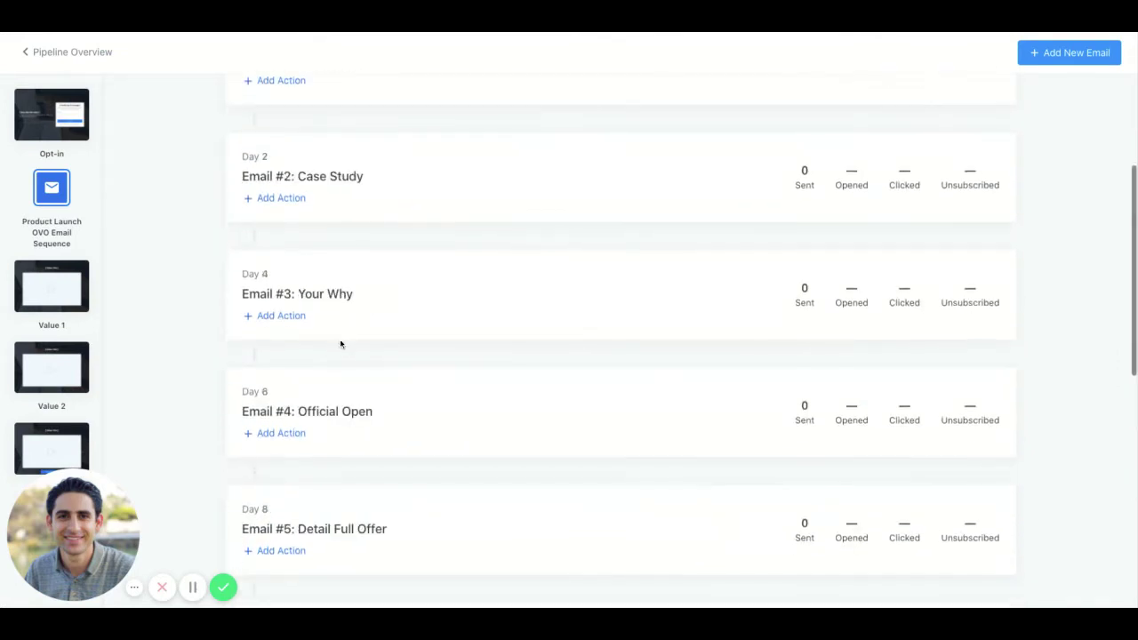
scroll(324, 178, "up", 3)
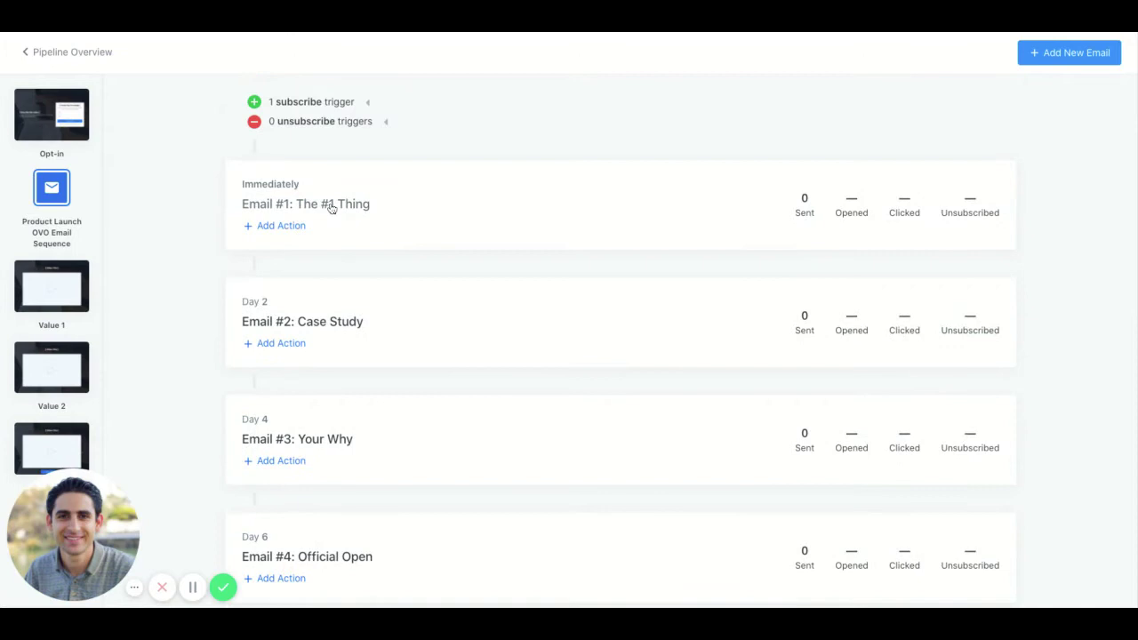
Step: Open Email #1: The #1 Thing and read through its template body, including the lesson link and video placeholder
left_click(331, 207)
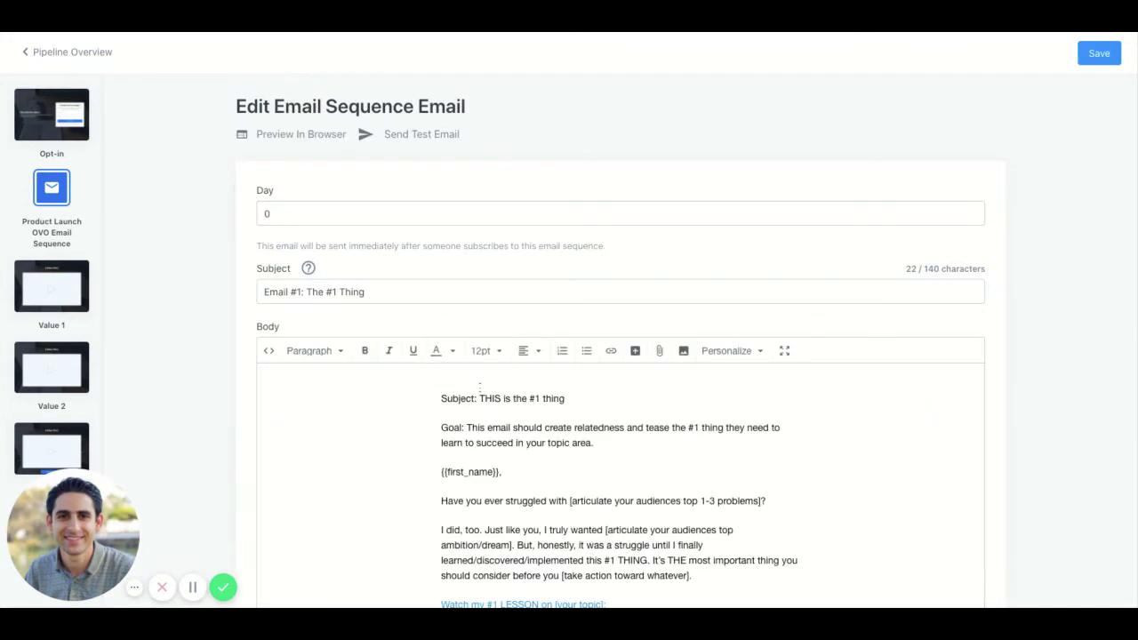
scroll(555, 466, "down", 1)
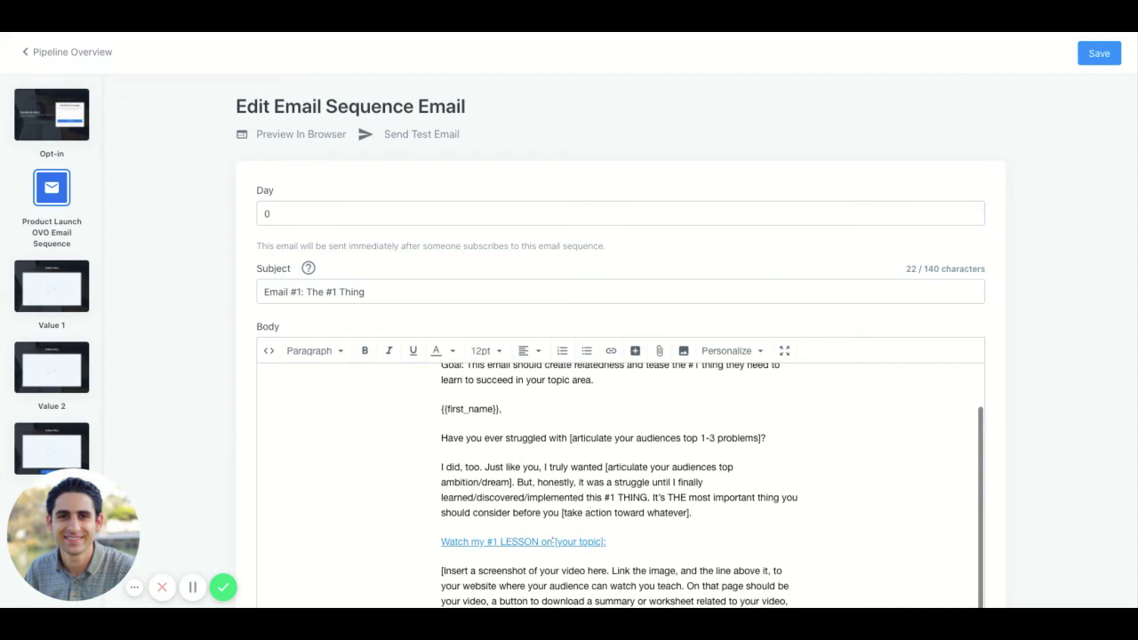
left_click(552, 542)
scroll(626, 512, "down", 2)
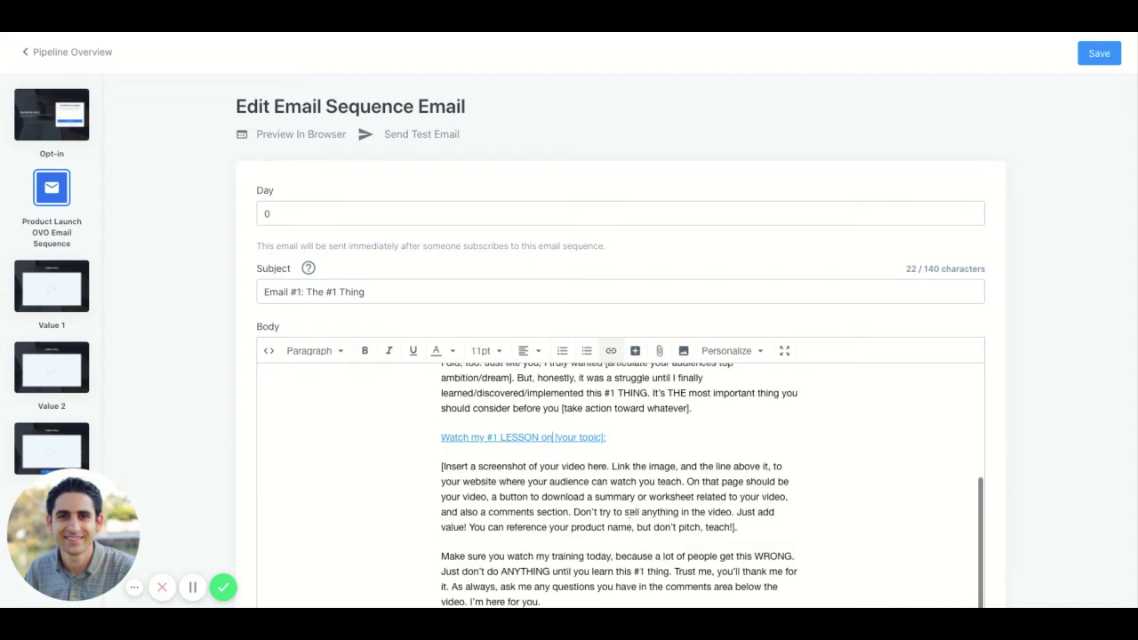
scroll(627, 512, "down", 3)
scroll(524, 367, "up", 3)
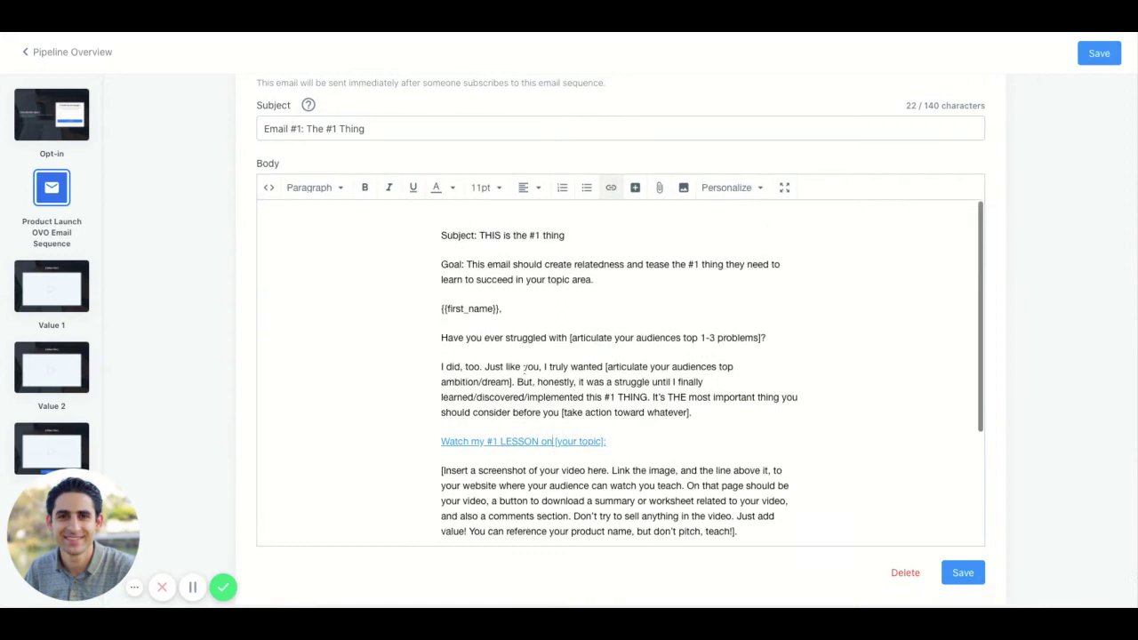
scroll(409, 204, "up", 3)
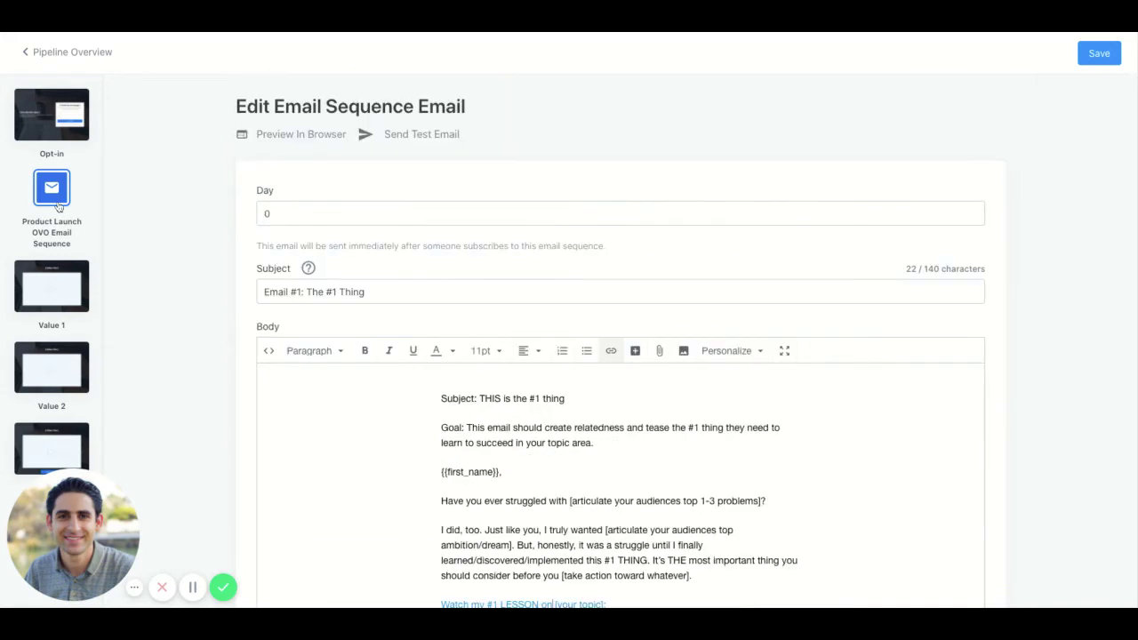
Step: Return to the email sequence overview and look through the emails down to Email #10
left_click(57, 205)
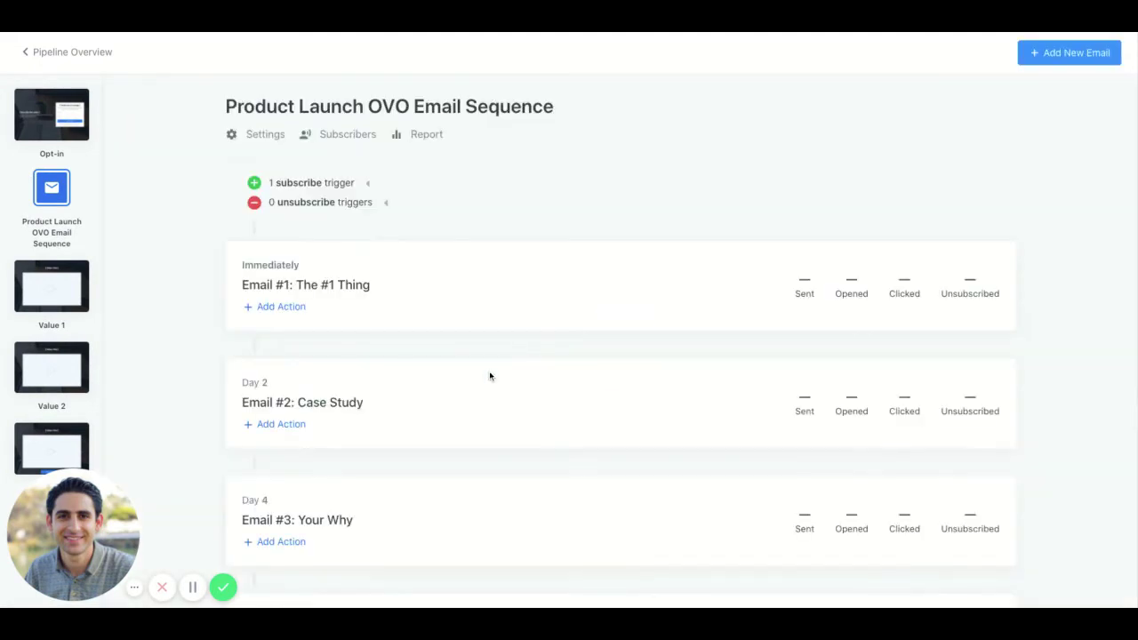
scroll(465, 381, "down", 6)
scroll(342, 420, "down", 2)
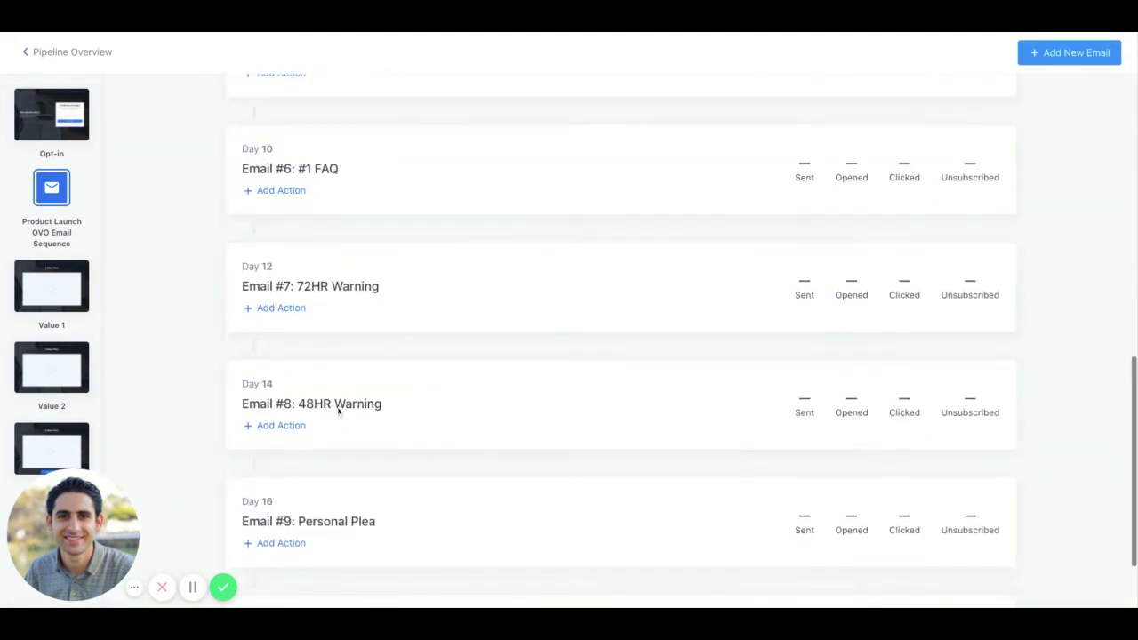
scroll(339, 409, "down", 2)
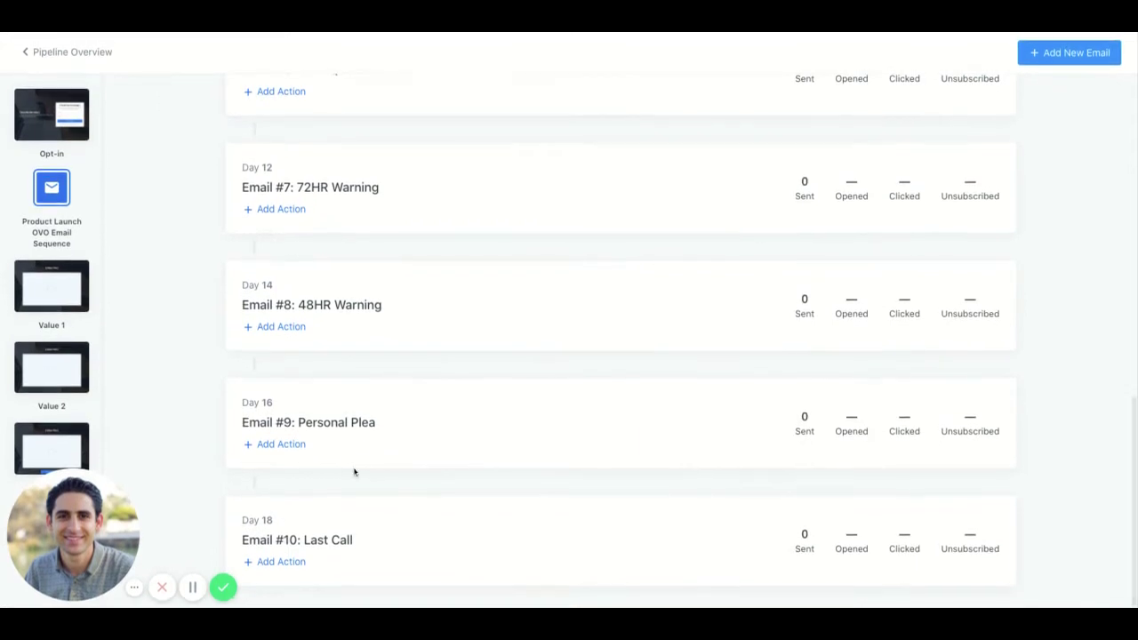
Step: Open Email #10: Last Call and read its template body through to the closing PS
left_click(342, 541)
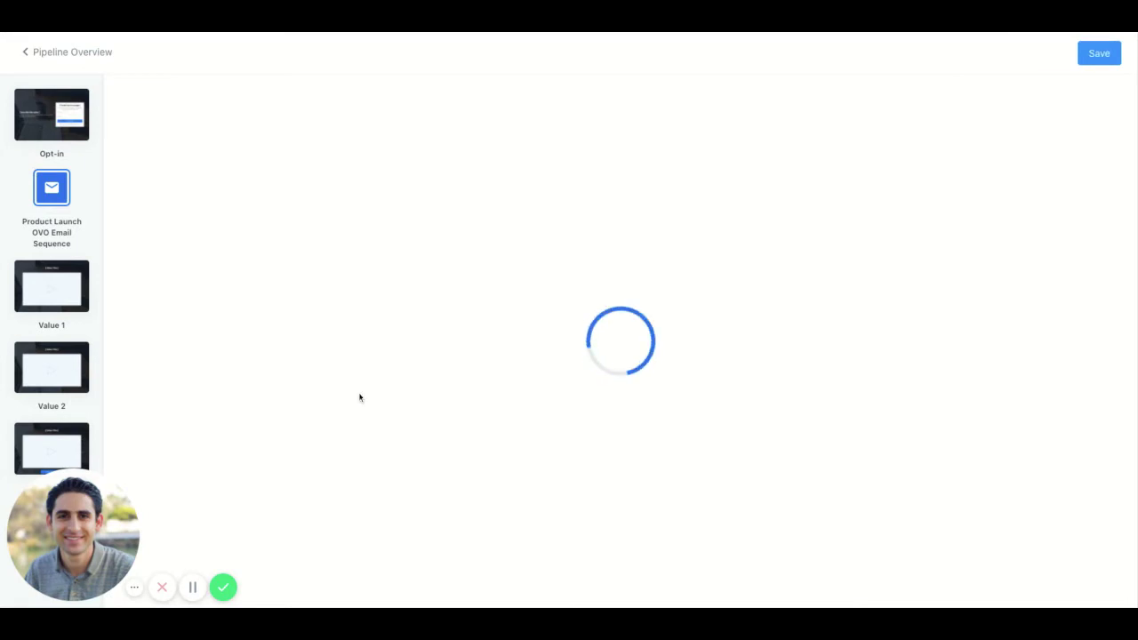
scroll(483, 453, "down", 3)
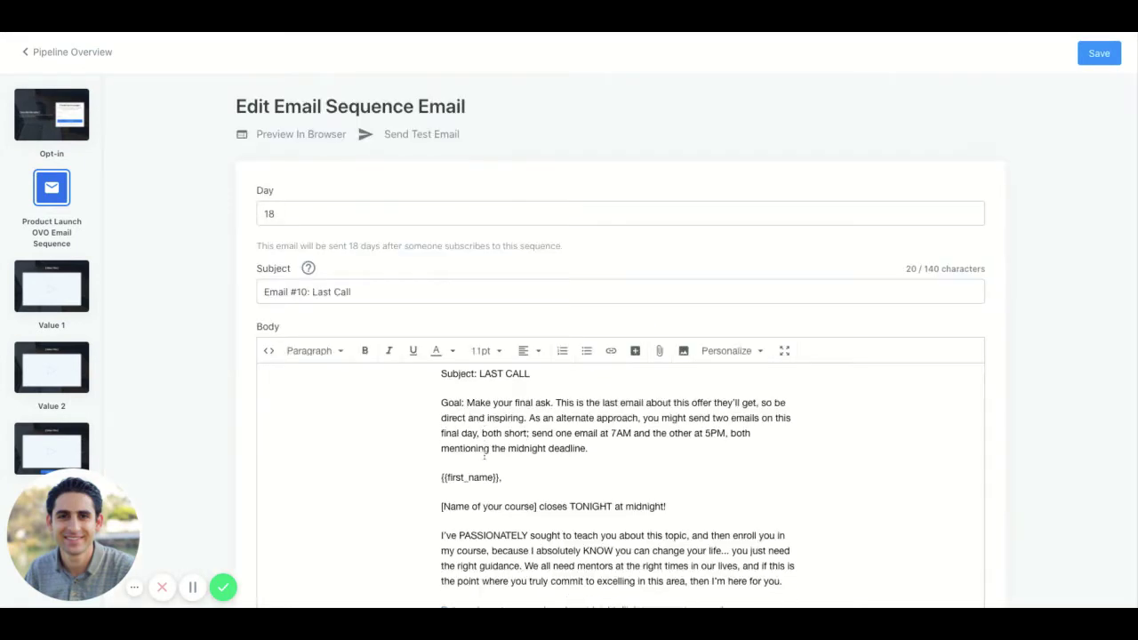
scroll(482, 449, "down", 5)
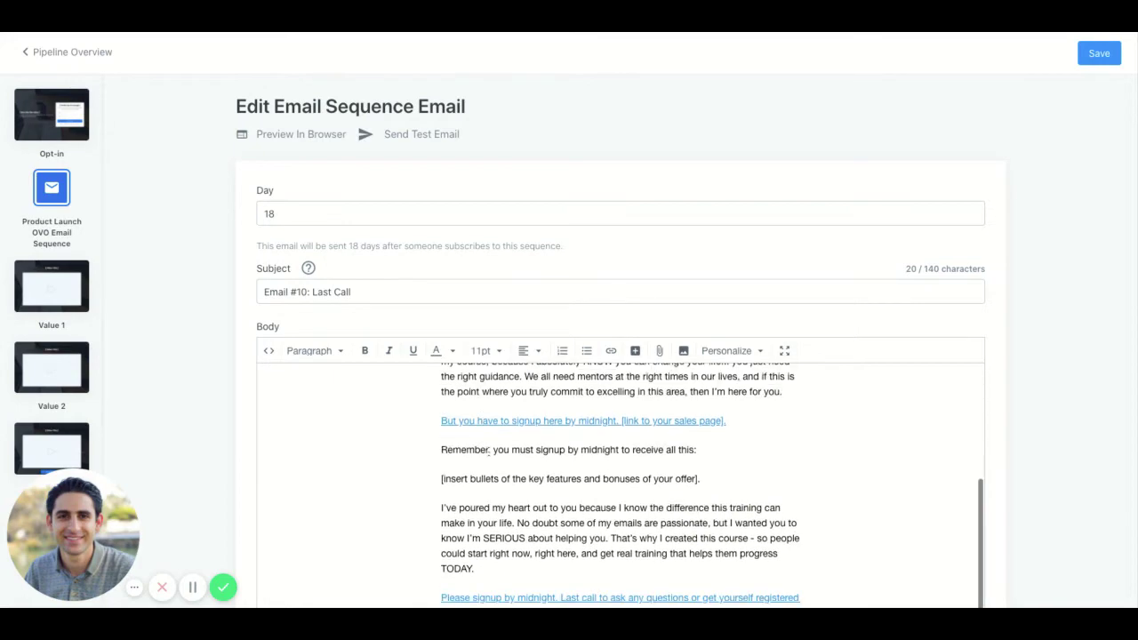
scroll(495, 446, "down", 2)
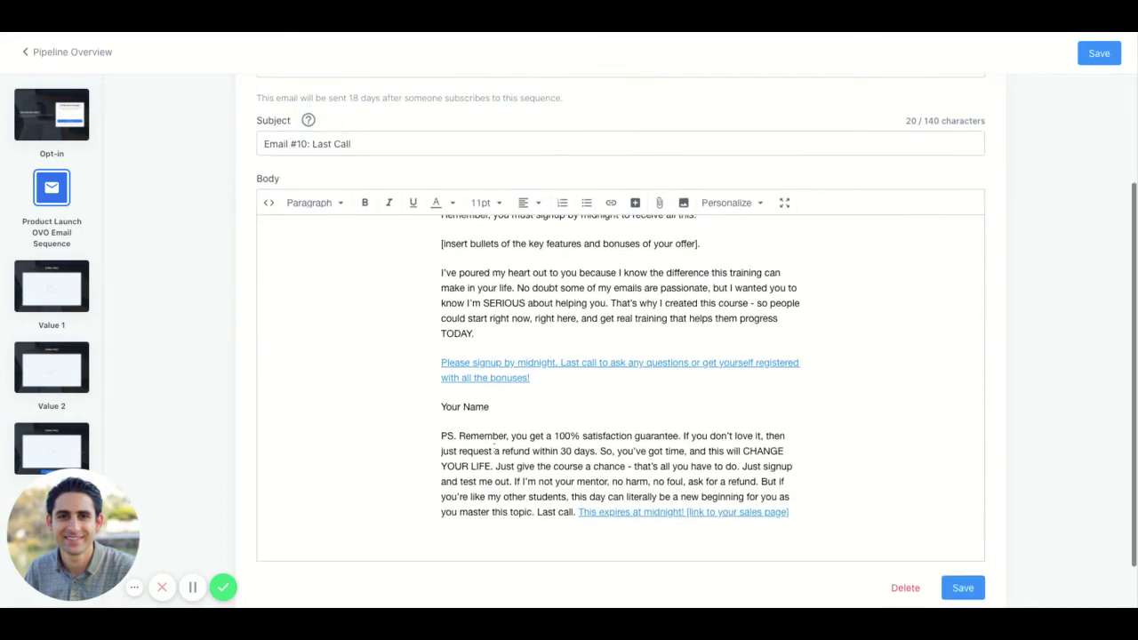
scroll(494, 449, "up", 7)
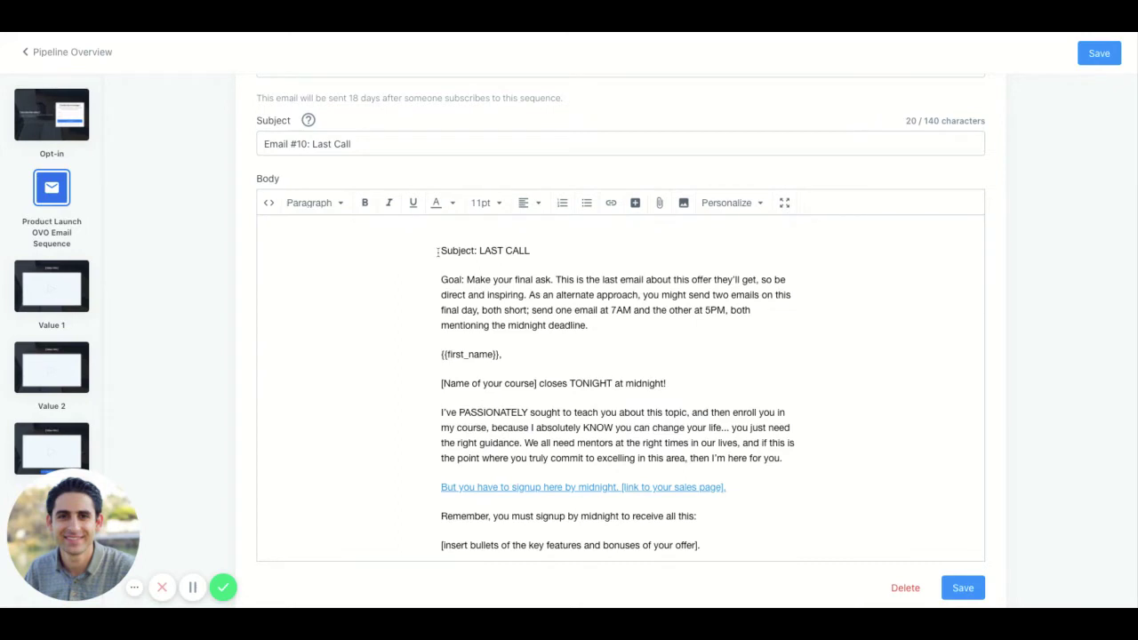
Step: Highlight the opening text of the Last Call email body, covering the subject line and goal paragraph
left_click_drag(440, 249, 613, 487)
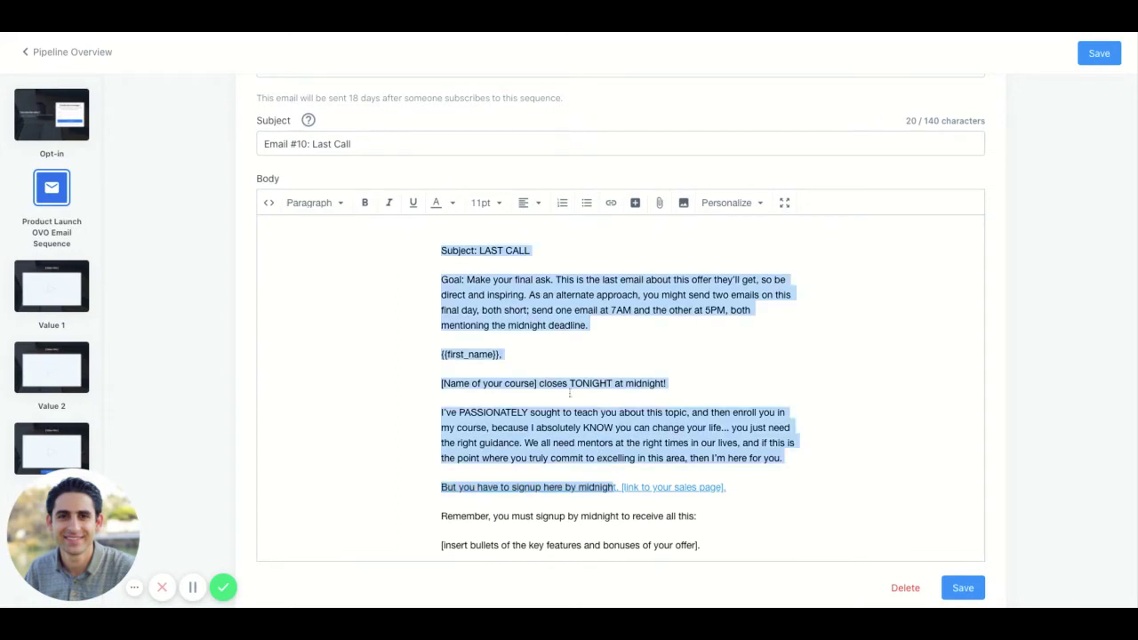
left_click(178, 302)
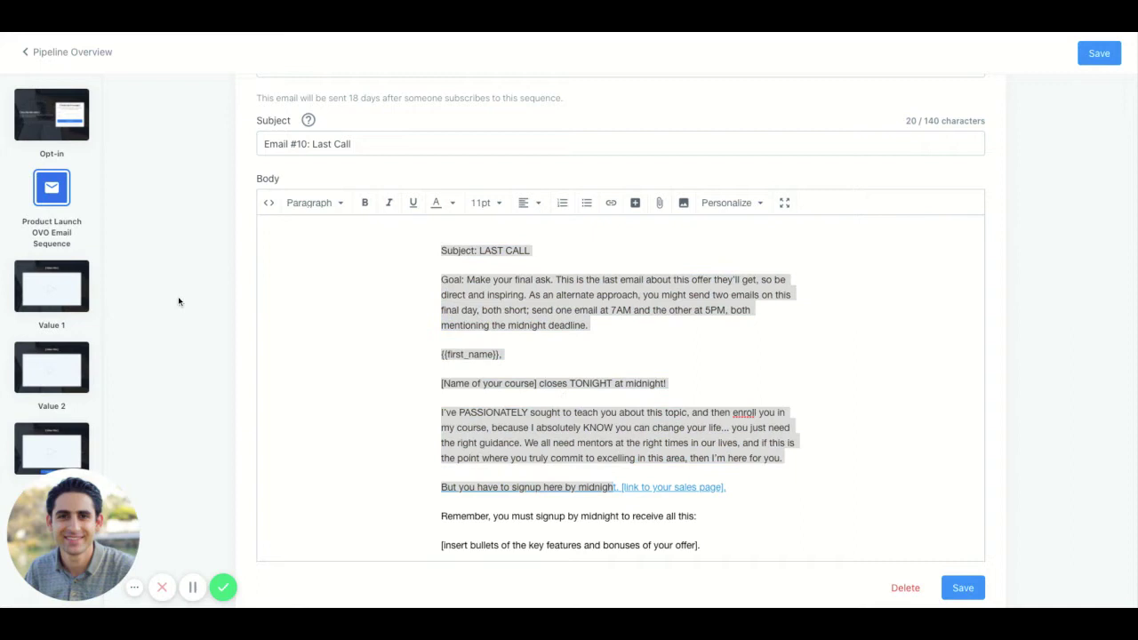
left_click_drag(440, 249, 508, 325)
left_click(183, 271)
scroll(183, 271, "up", 2)
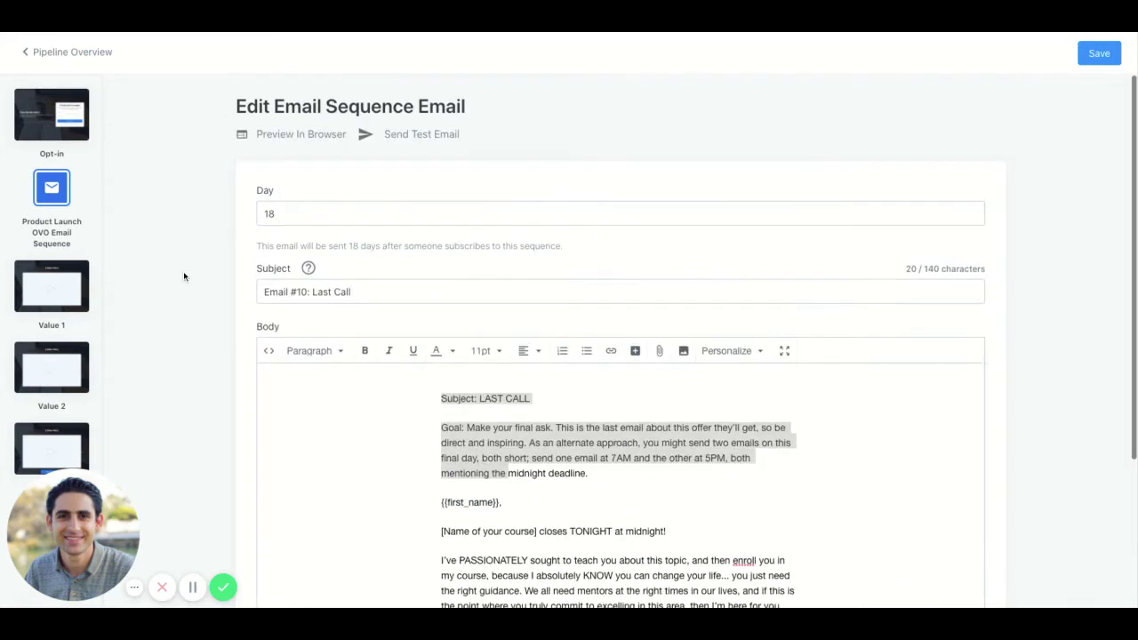
Step: Return to the pipelines list, start a new pipeline and look through the available blueprints from Freebie to Blank
left_click(60, 53)
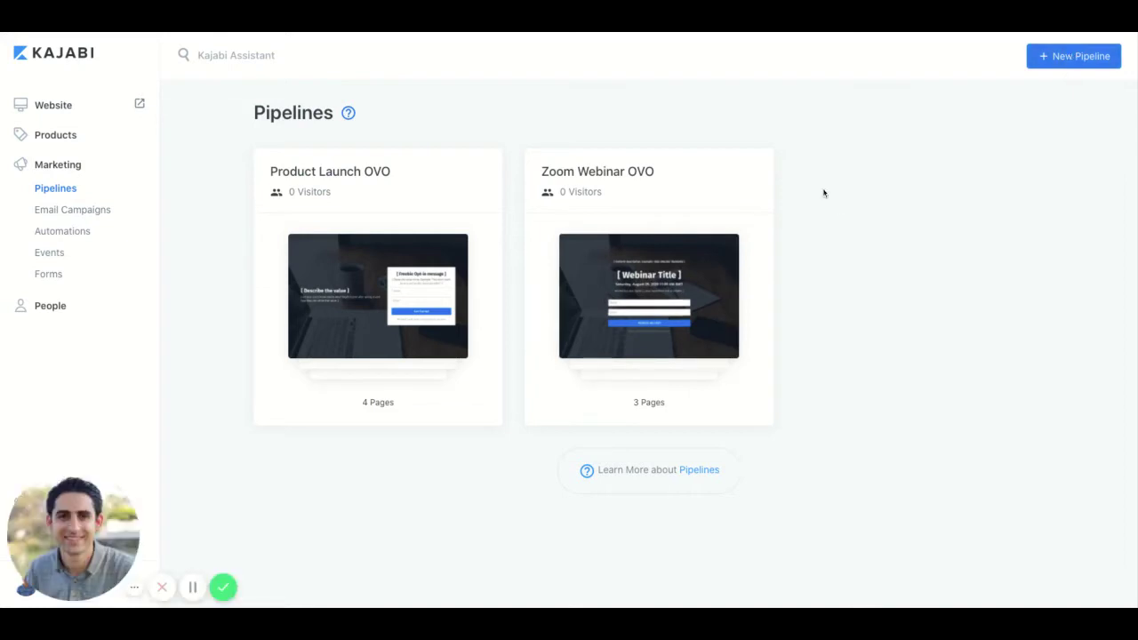
left_click(1049, 59)
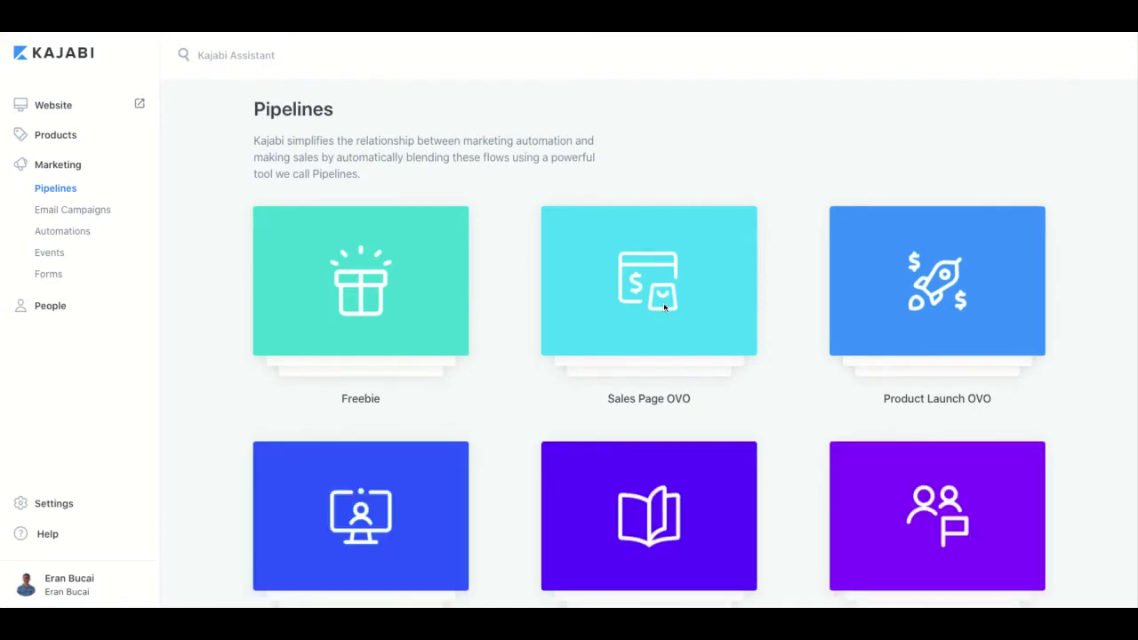
scroll(519, 292, "down", 2)
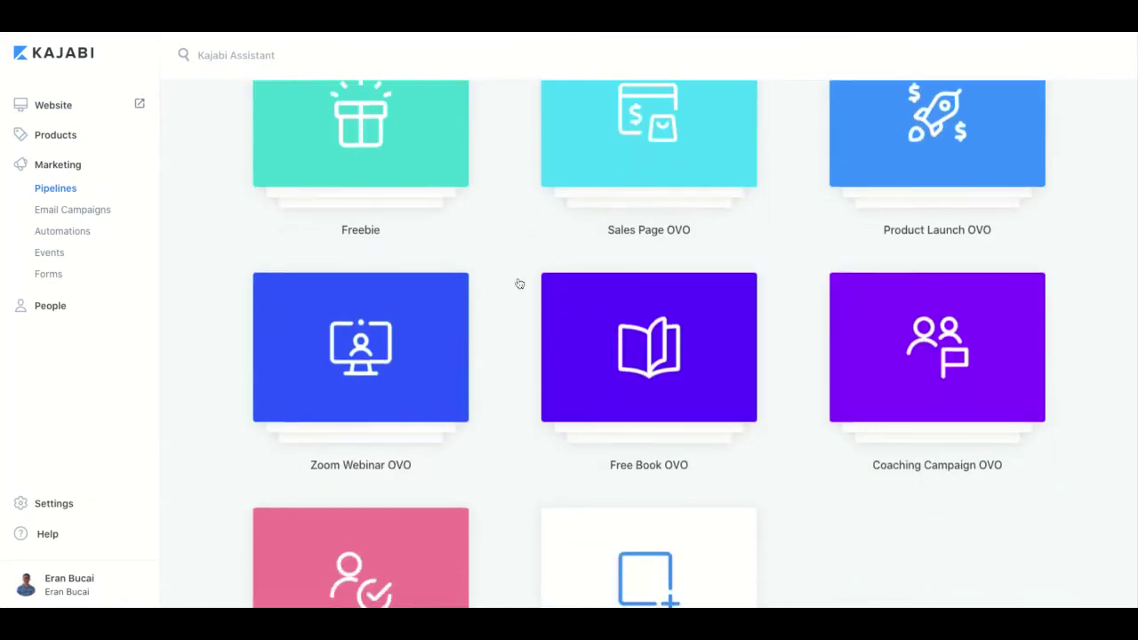
scroll(521, 284, "down", 1)
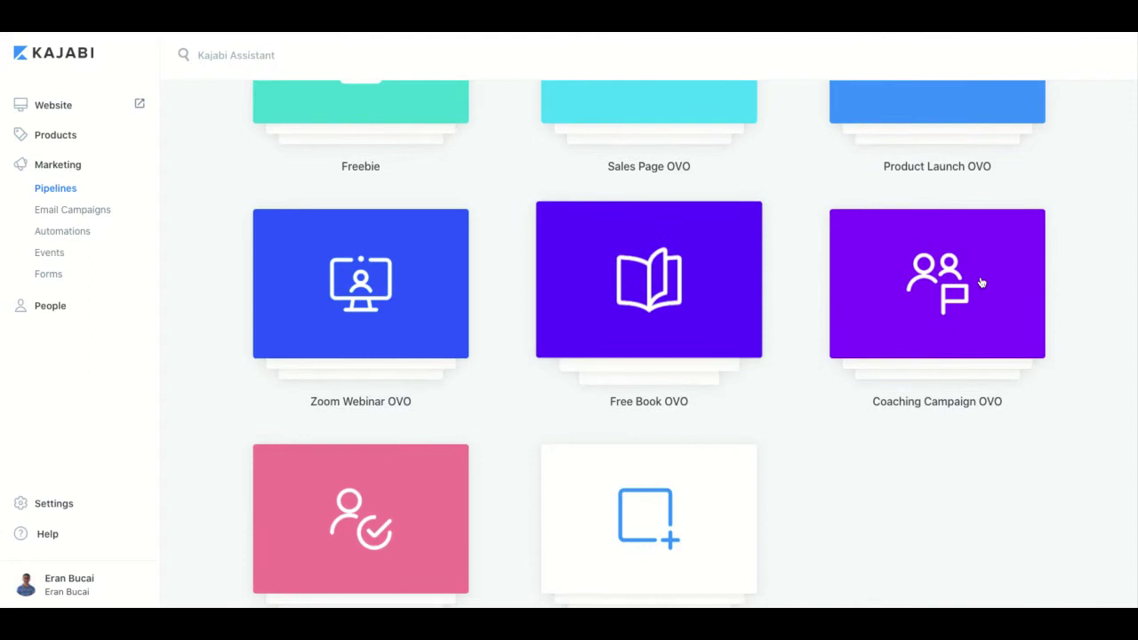
scroll(984, 283, "down", 2)
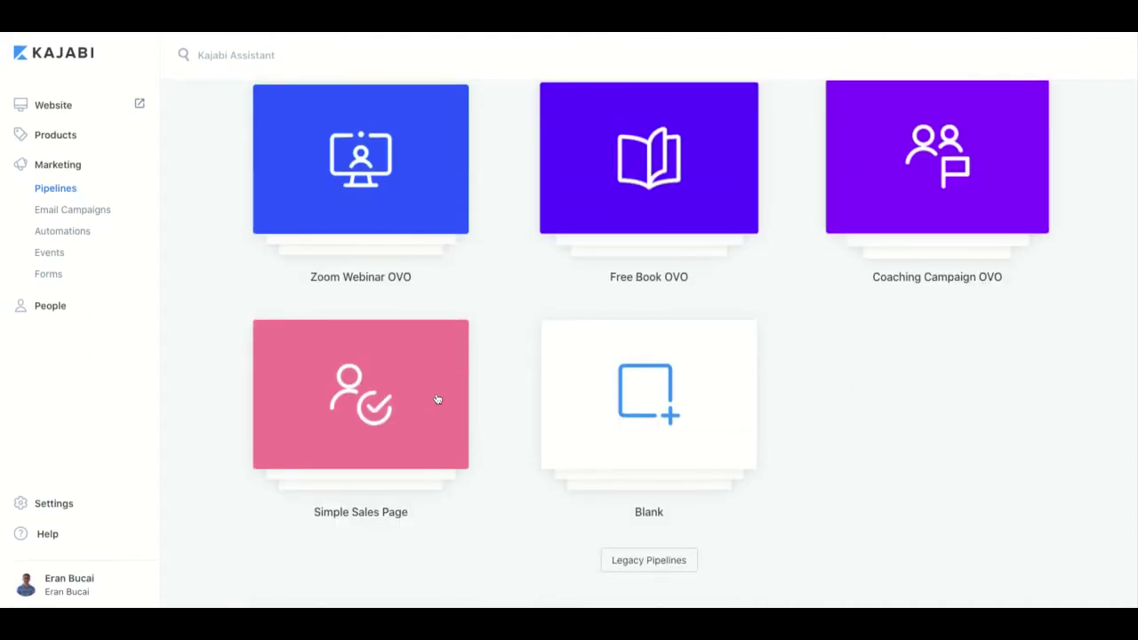
scroll(305, 373, "up", 1)
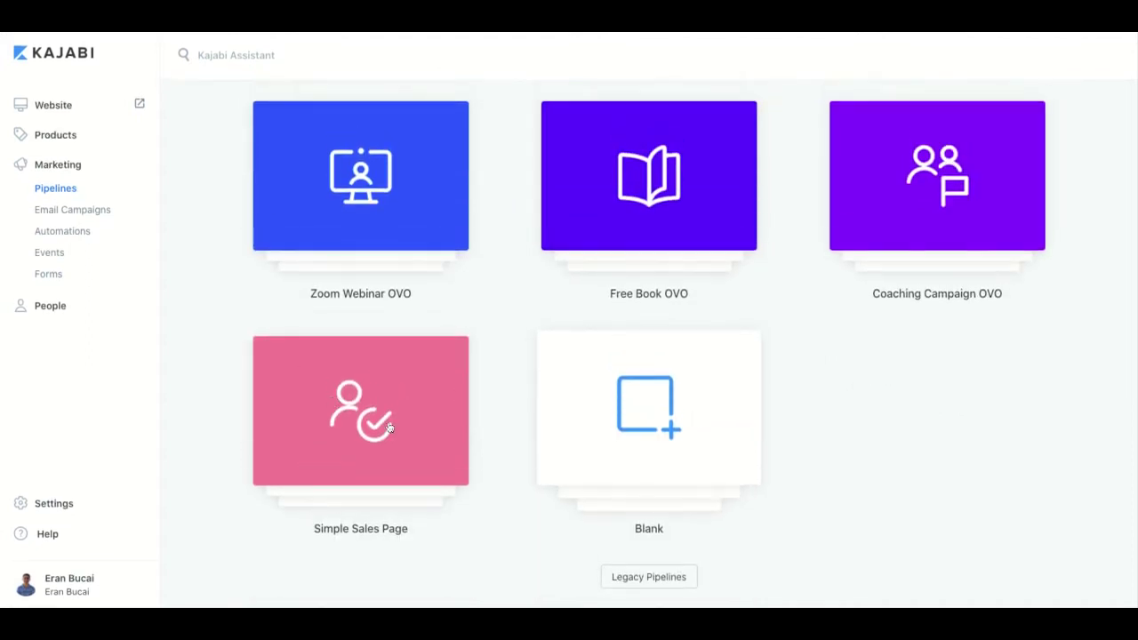
scroll(643, 546, "down", 1)
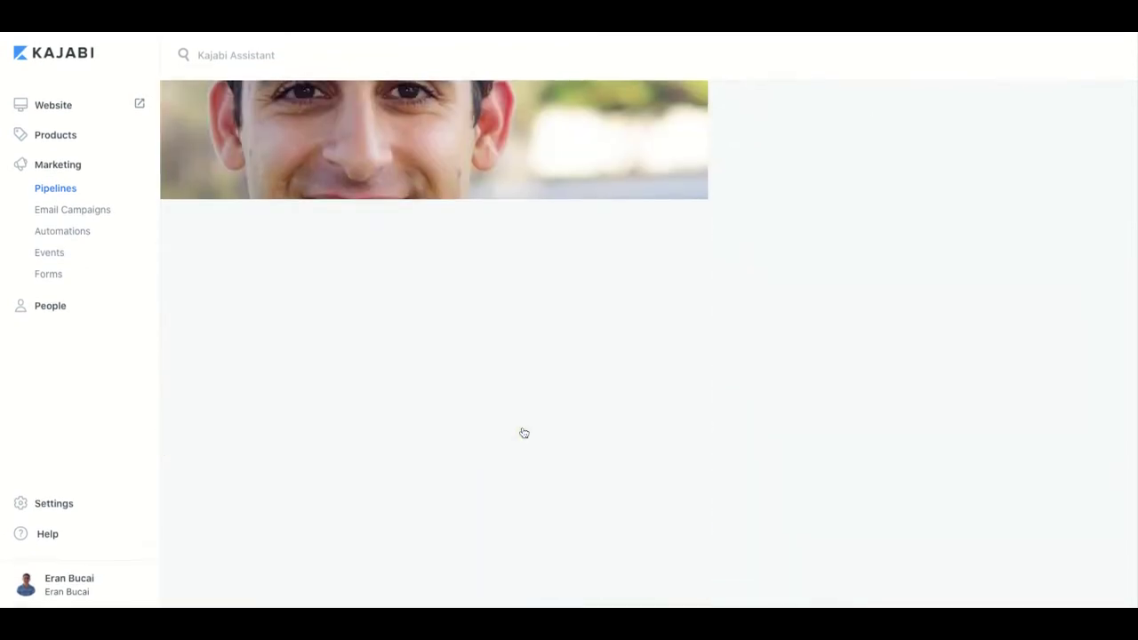
scroll(523, 432, "up", 4)
scroll(523, 433, "down", 4)
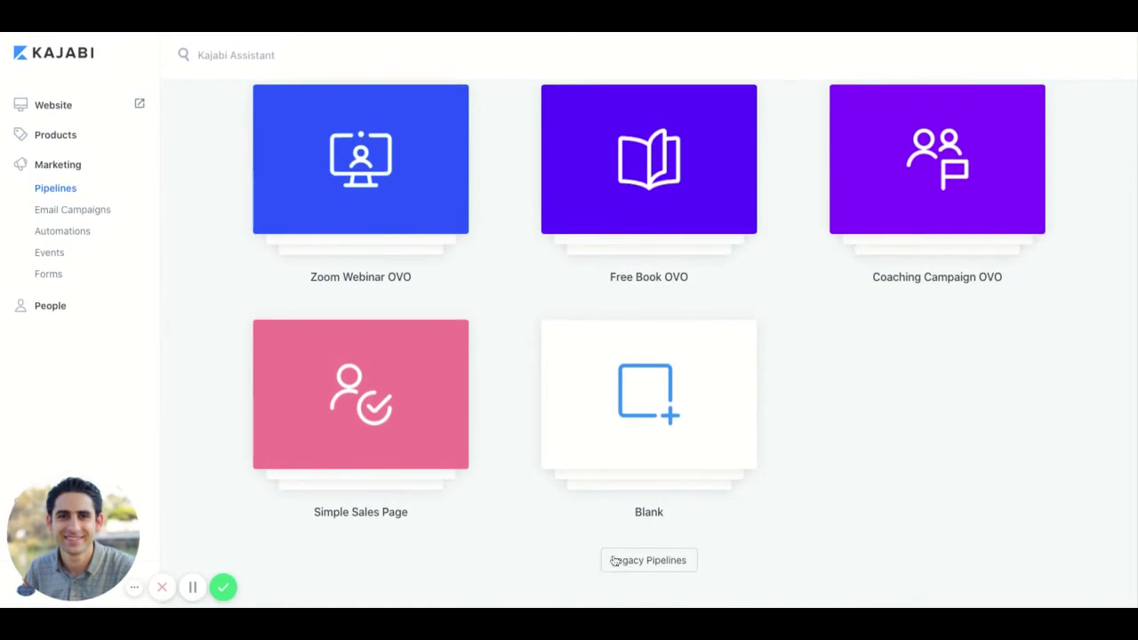
Step: Show the legacy pipelines and look through their templates from Free Report to Live Event
scroll(515, 484, "down", 1)
scroll(514, 485, "down", 4)
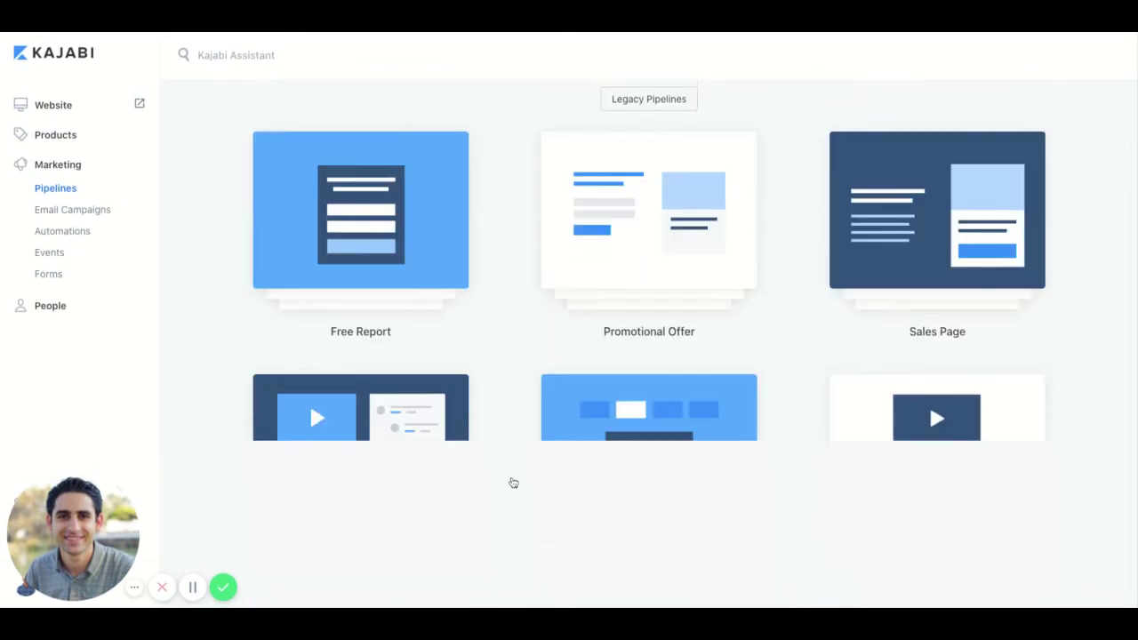
scroll(492, 237, "down", 2)
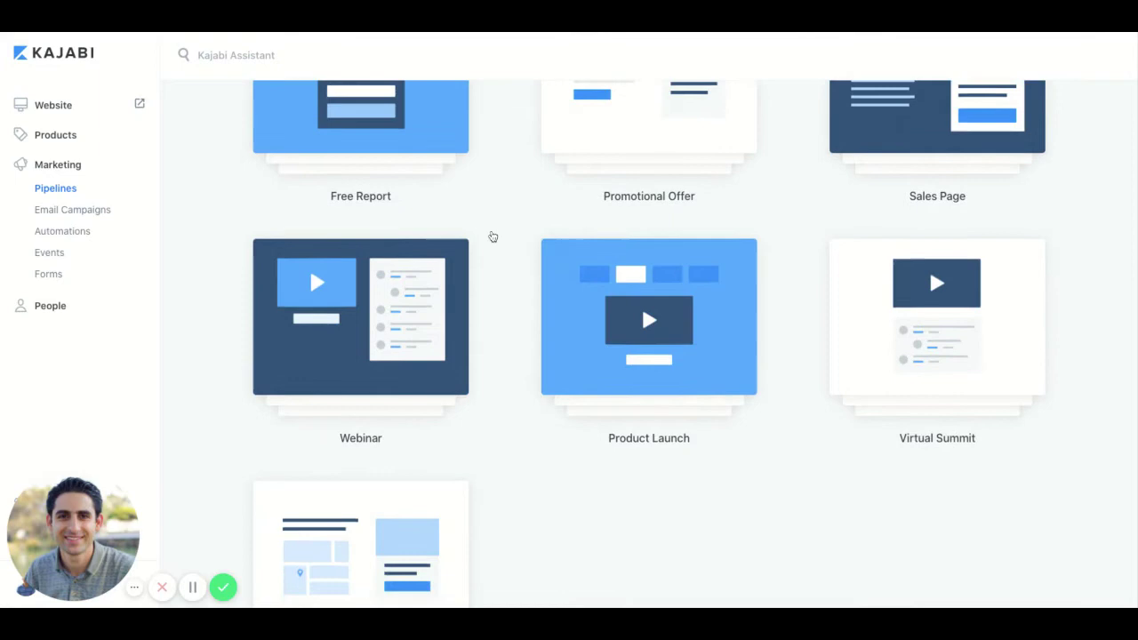
scroll(492, 236, "down", 1)
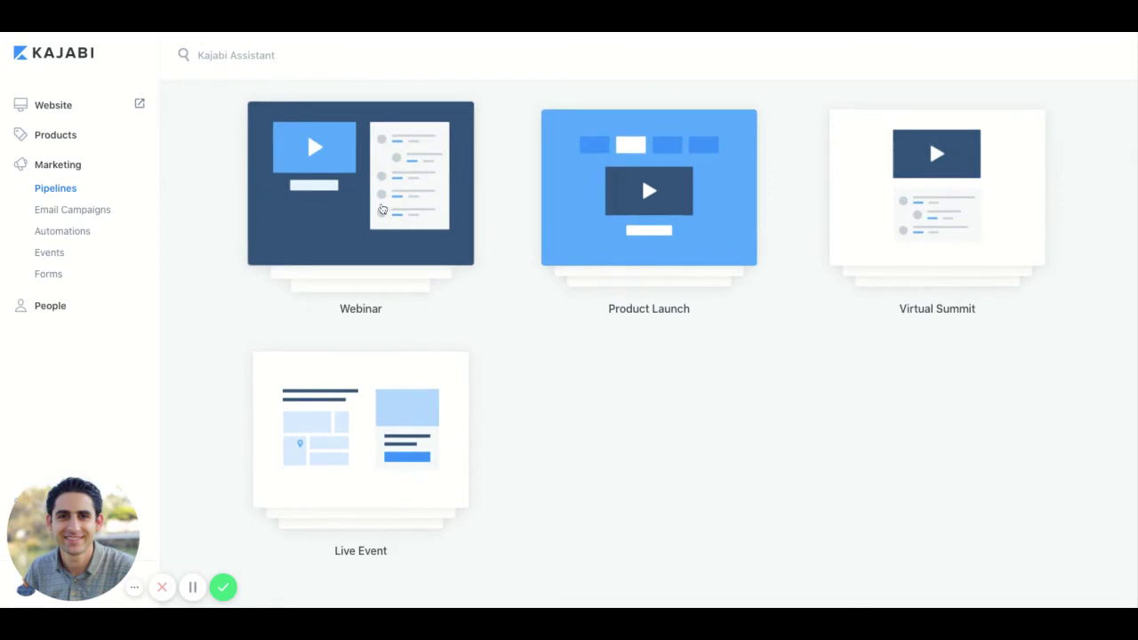
scroll(383, 229, "down", 3)
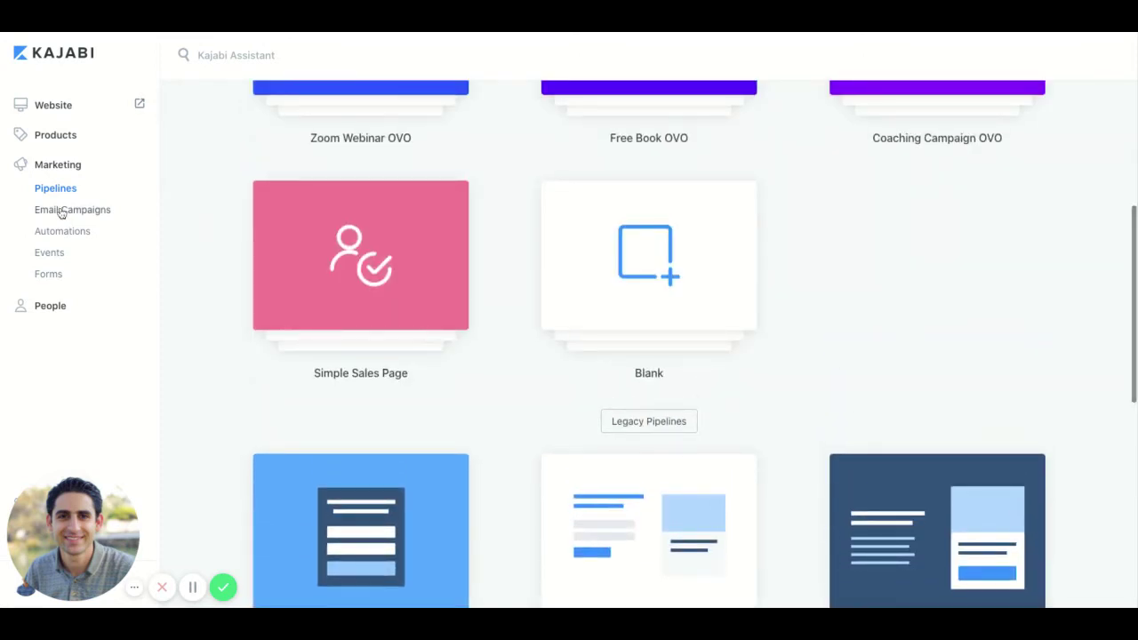
Step: Create a new email campaign of the Email Sequence type with the internal title "sequence"
left_click(61, 210)
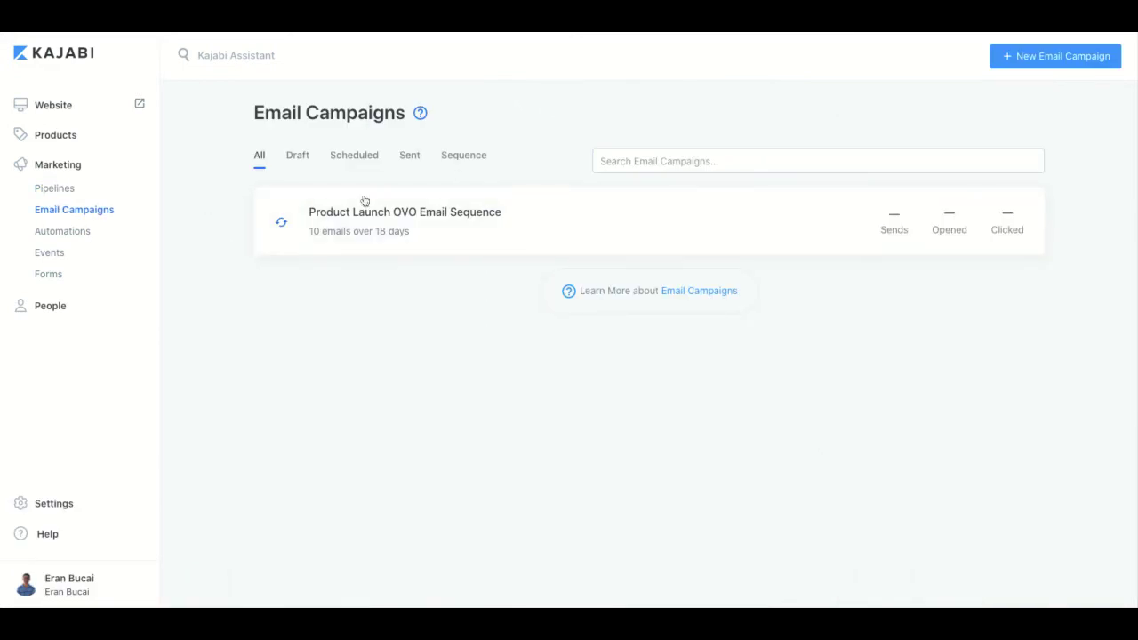
left_click(1016, 59)
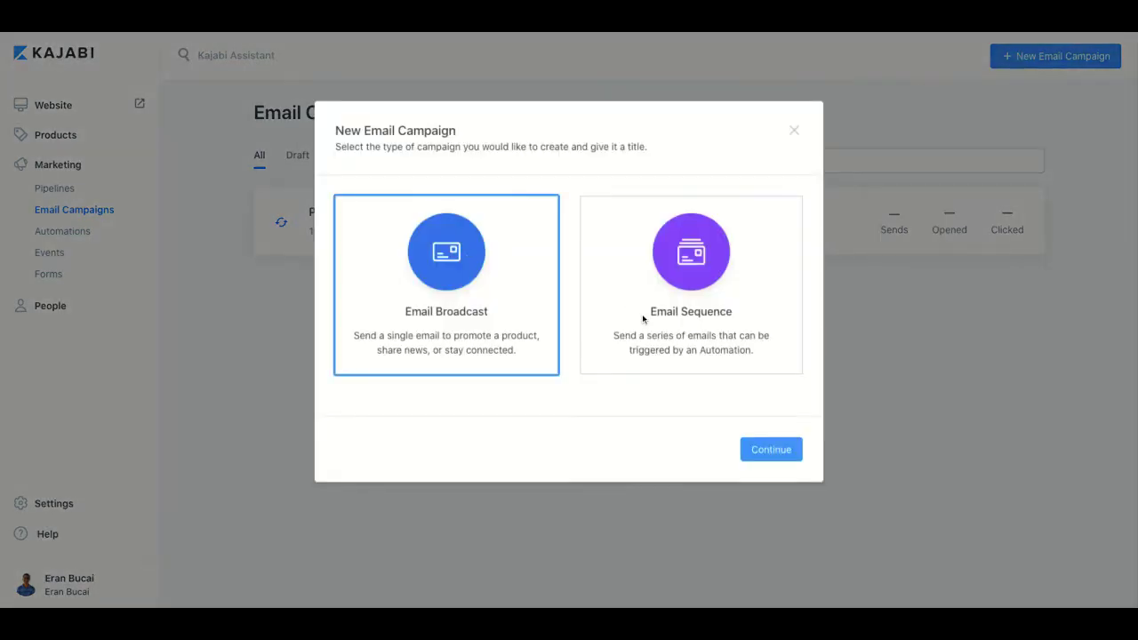
left_click(699, 336)
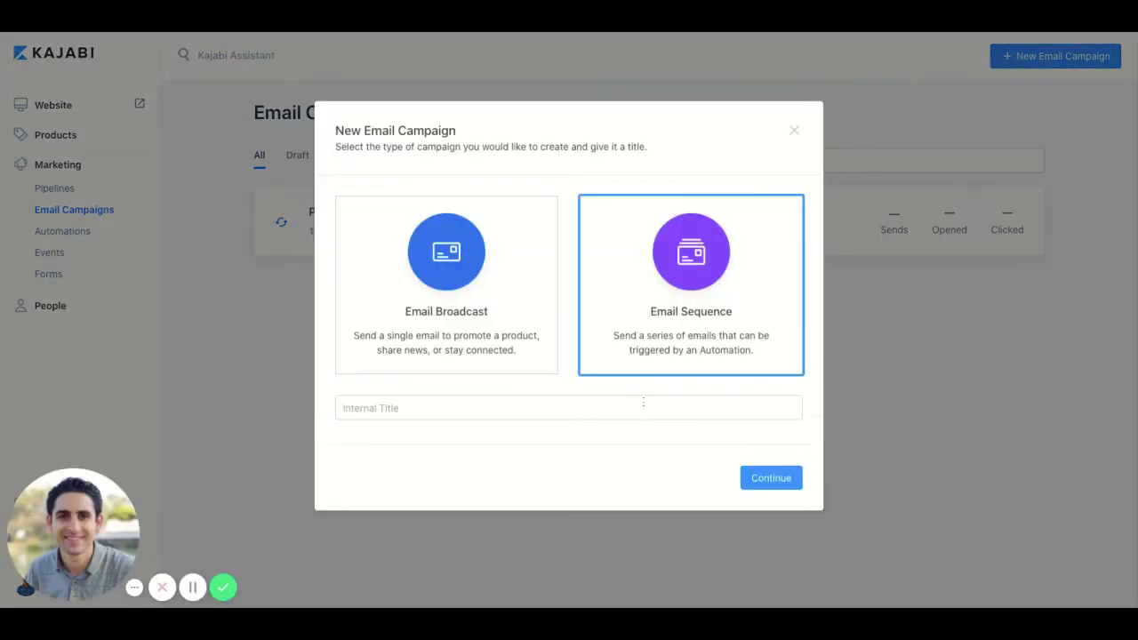
type("sequence")
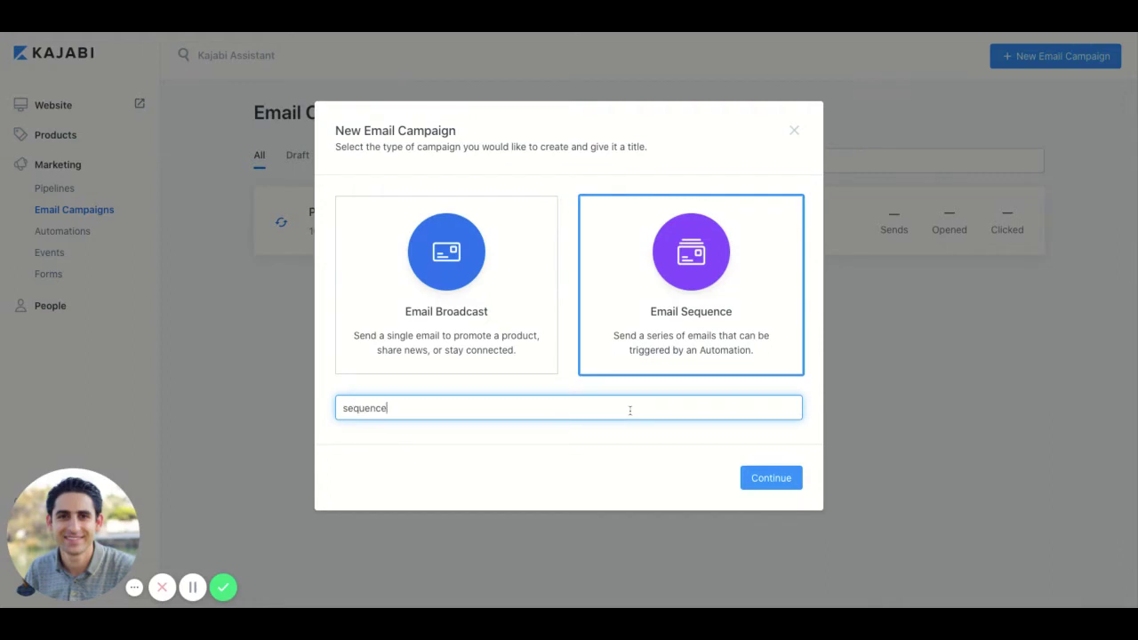
left_click(785, 477)
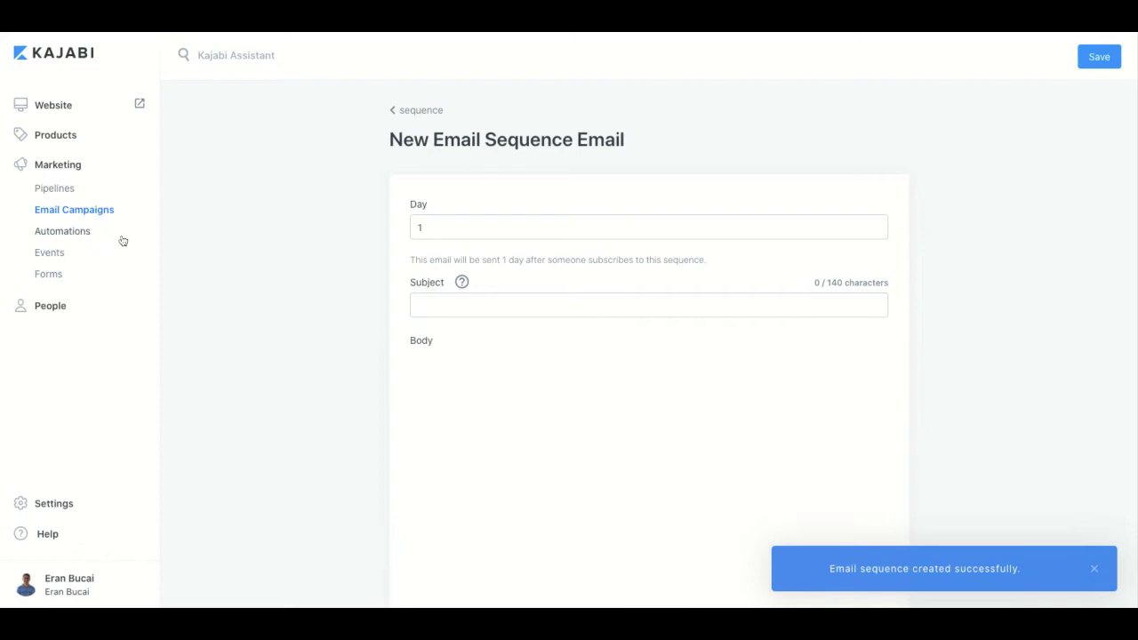
Step: Look over the marketing Automations, Events and Forms pages
left_click(70, 232)
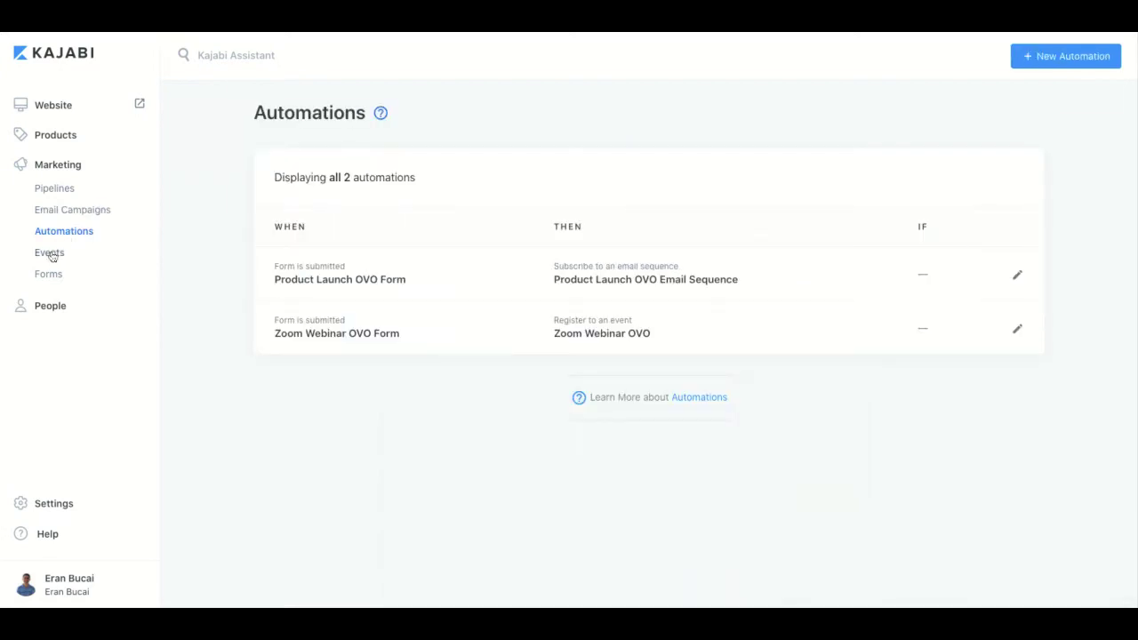
left_click(61, 254)
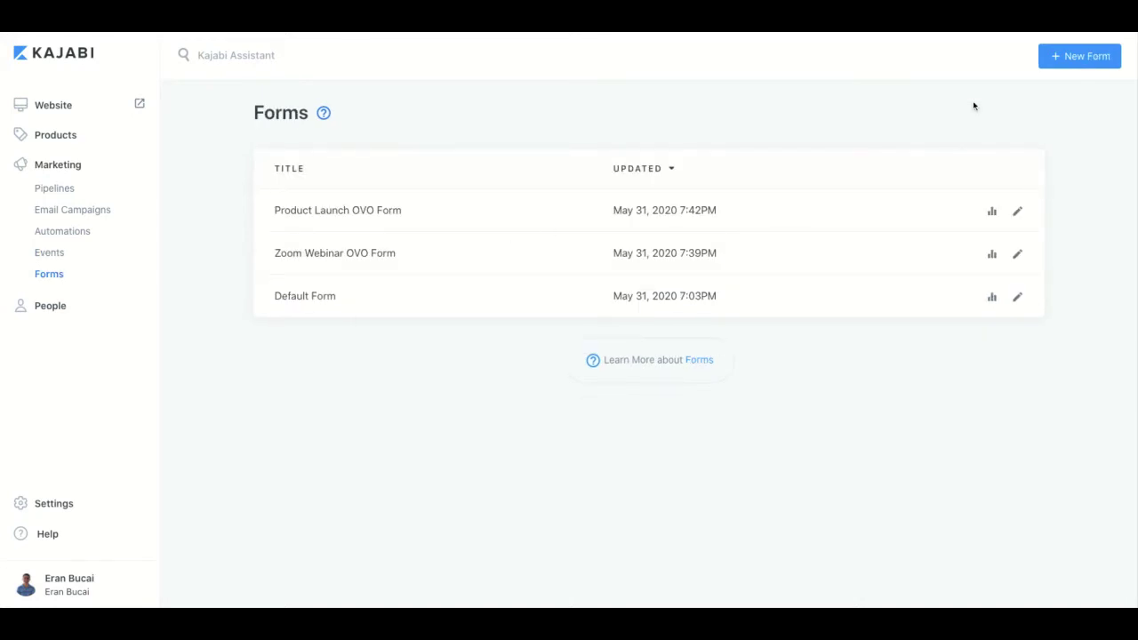
Step: Open the products list, start a new product and look through the product blueprints down to Start from Scratch
left_click(55, 135)
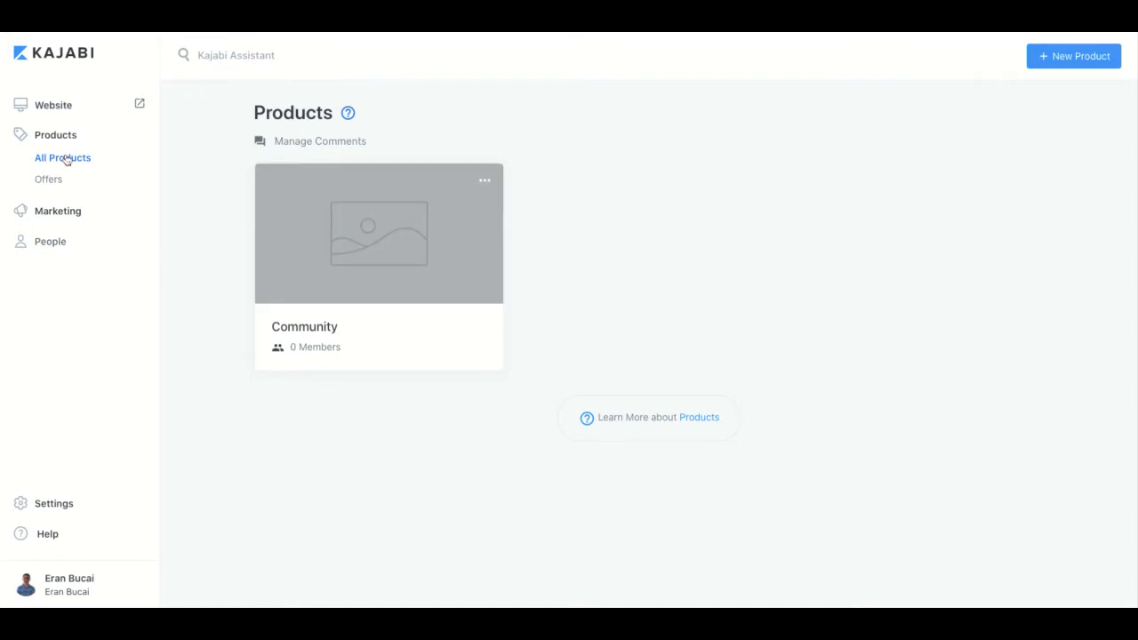
mouse_move(480, 199)
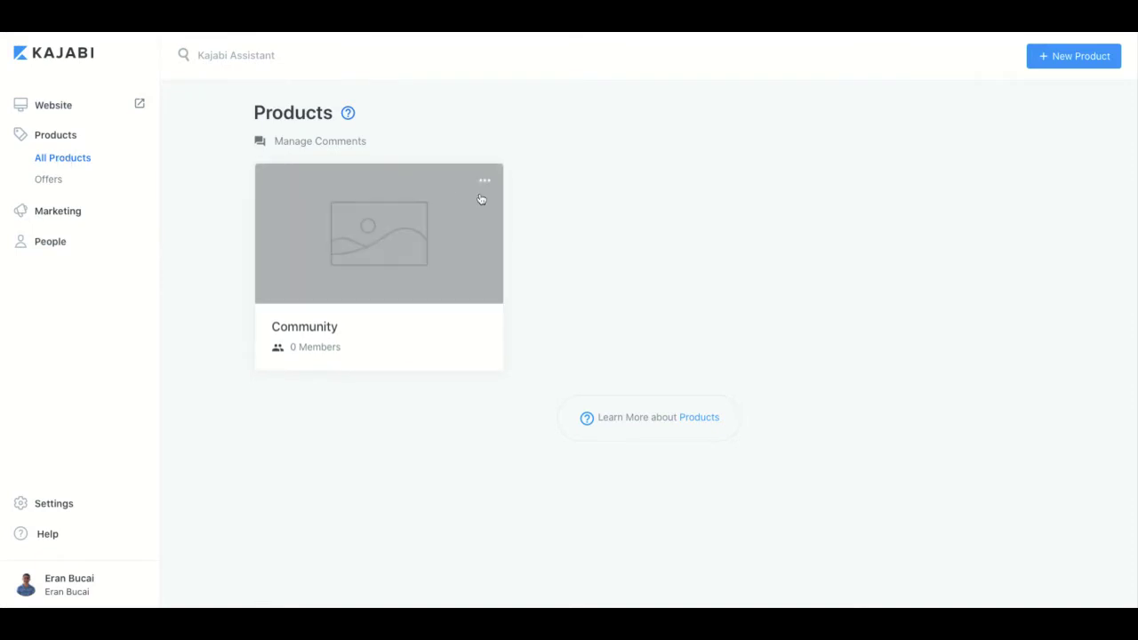
left_click(1047, 58)
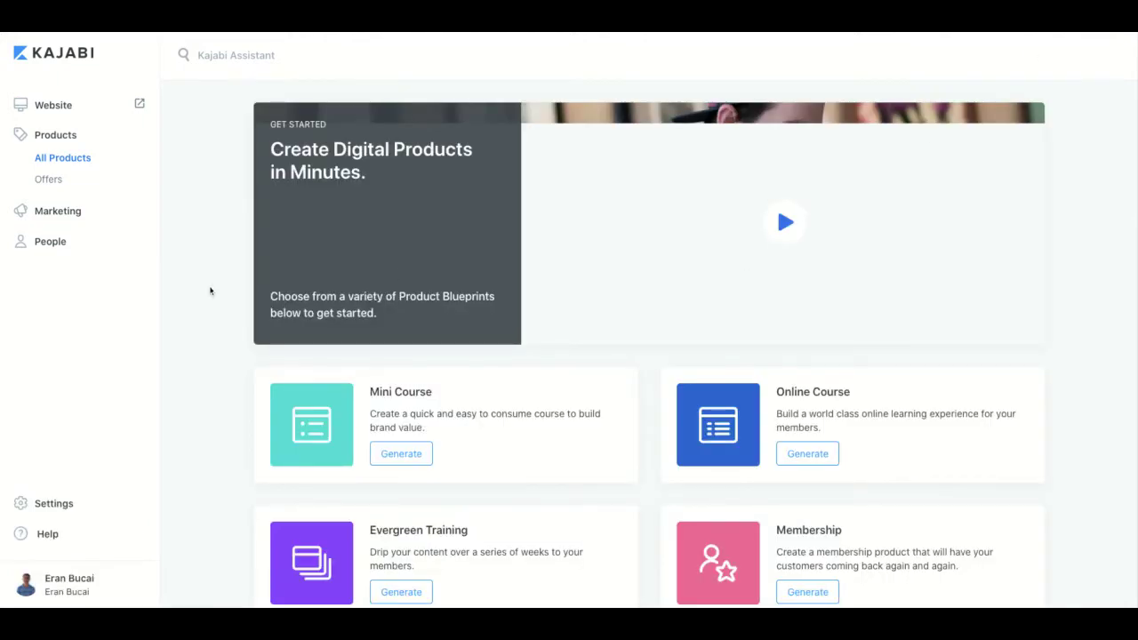
scroll(222, 291, "down", 3)
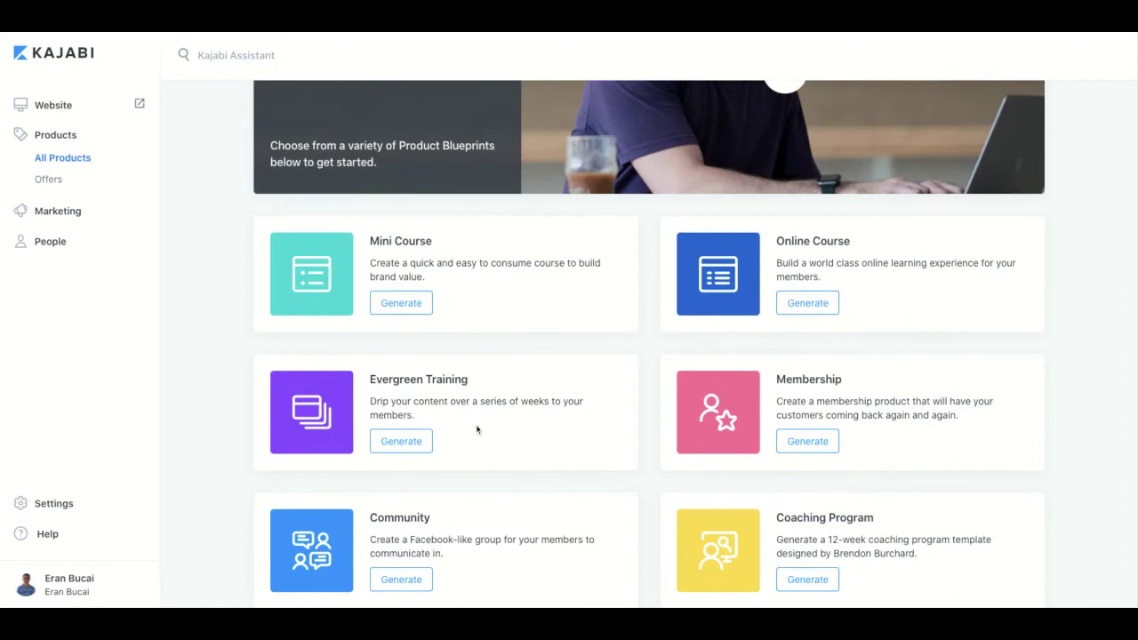
scroll(476, 429, "down", 4)
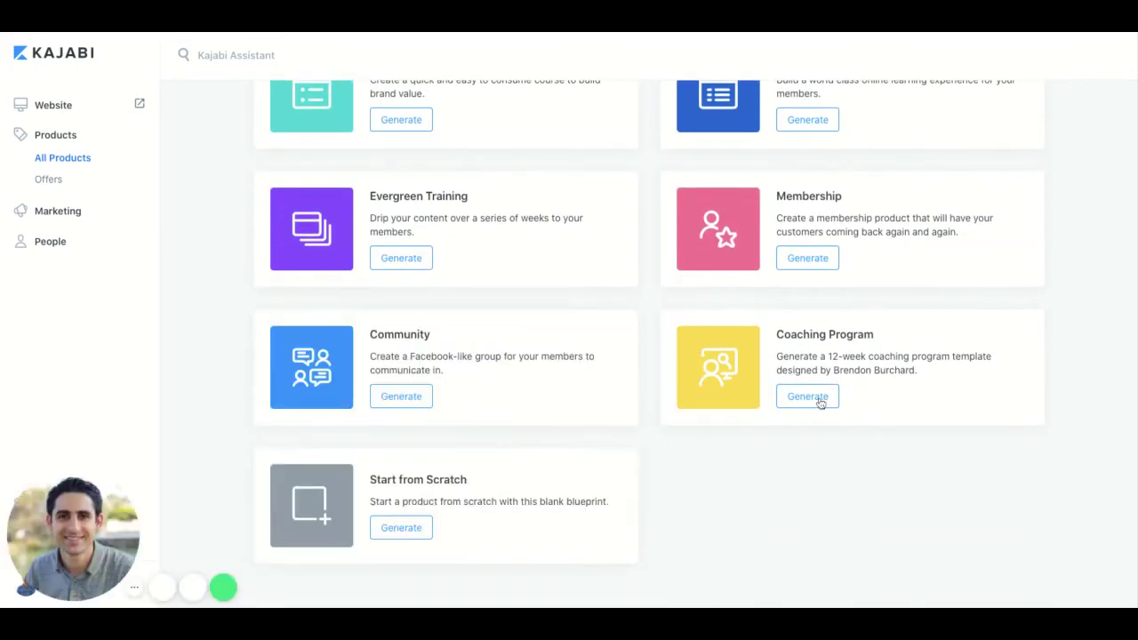
Step: Generate a product from the Online Course blueprint, keeping the name "Online Course"
scroll(820, 405, "up", 5)
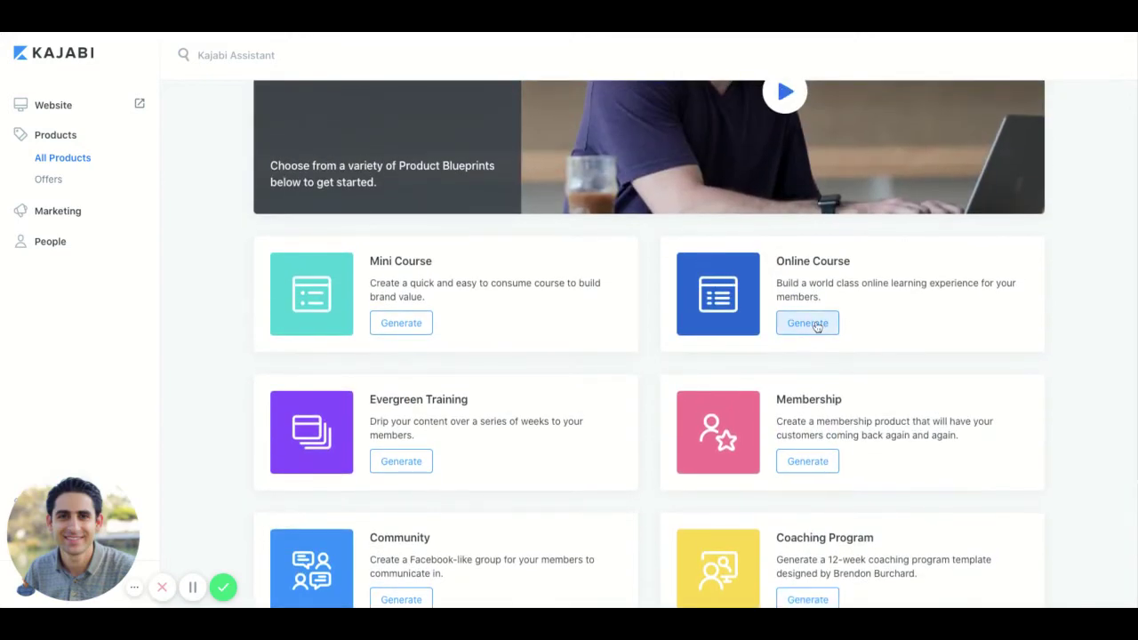
left_click(807, 323)
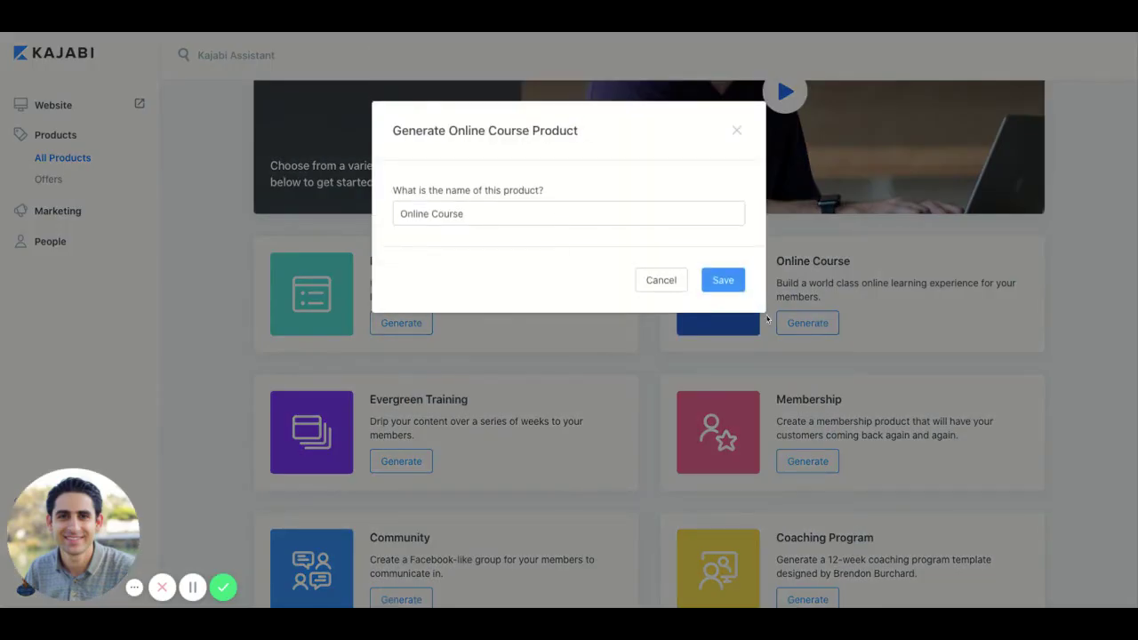
left_click(727, 283)
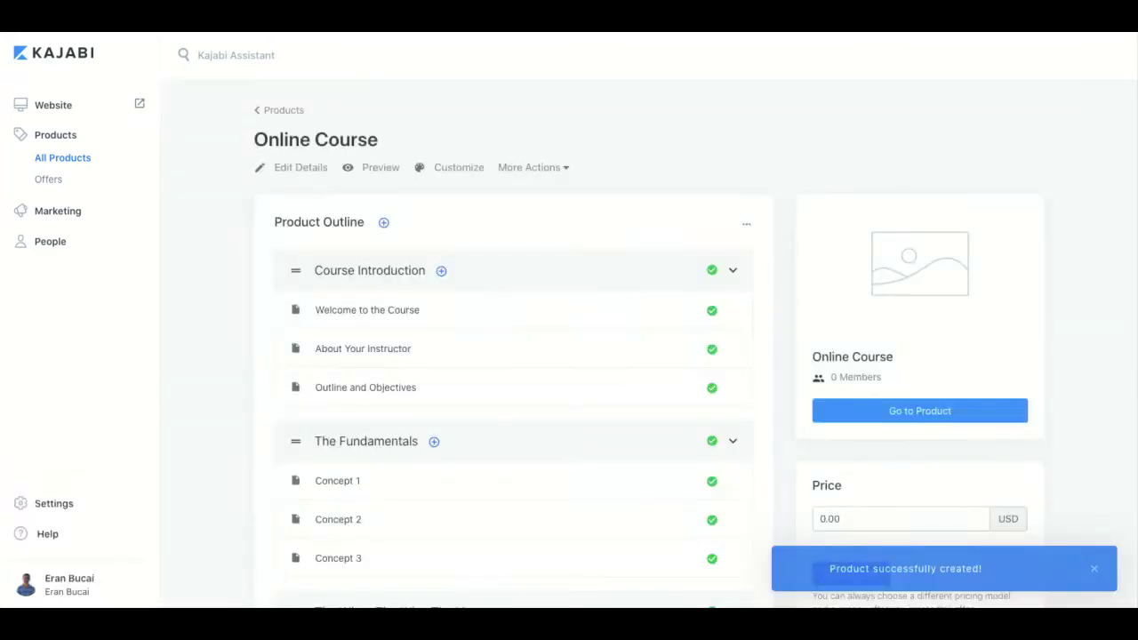
Step: Review the Online Course product outline and the list of additional actions available for the product
scroll(361, 306, "down", 2)
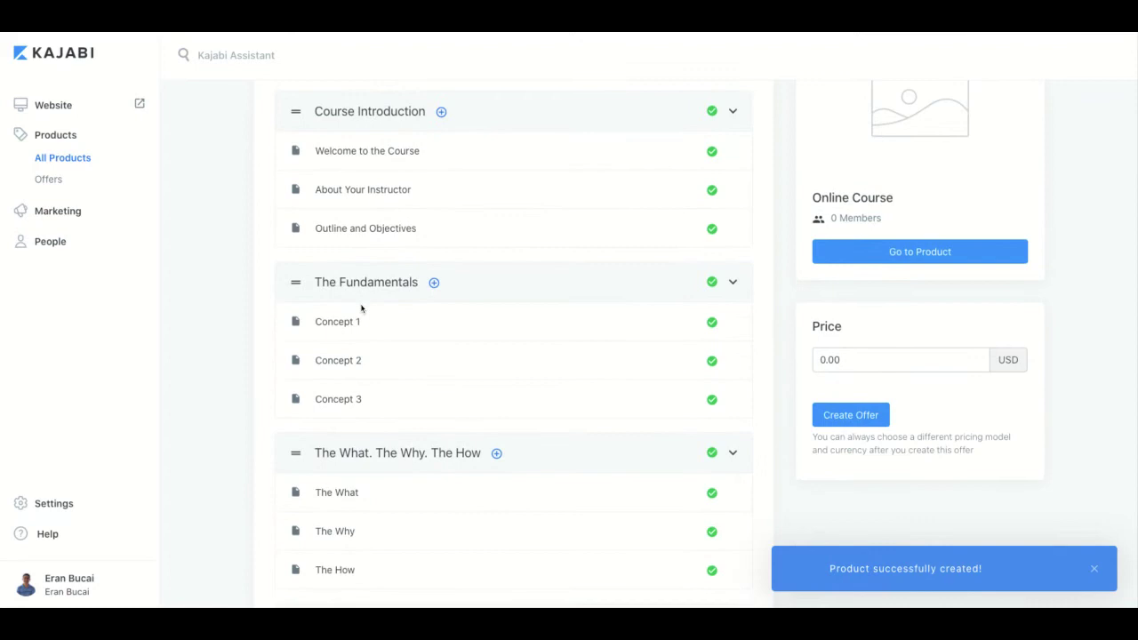
scroll(361, 307, "down", 1)
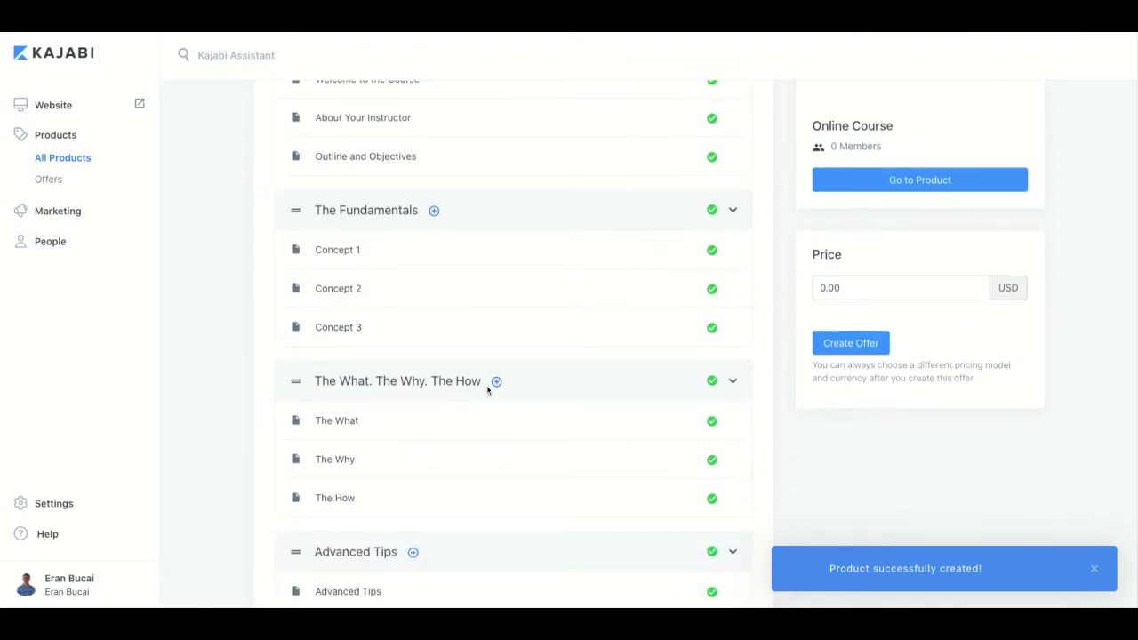
scroll(905, 314, "up", 3)
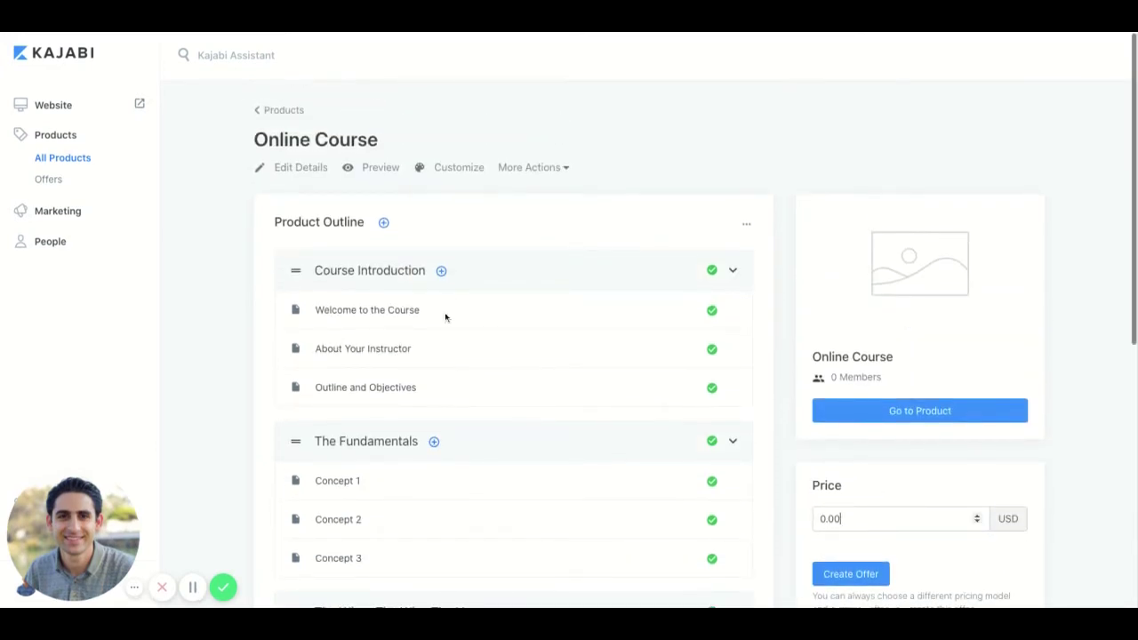
left_click(558, 171)
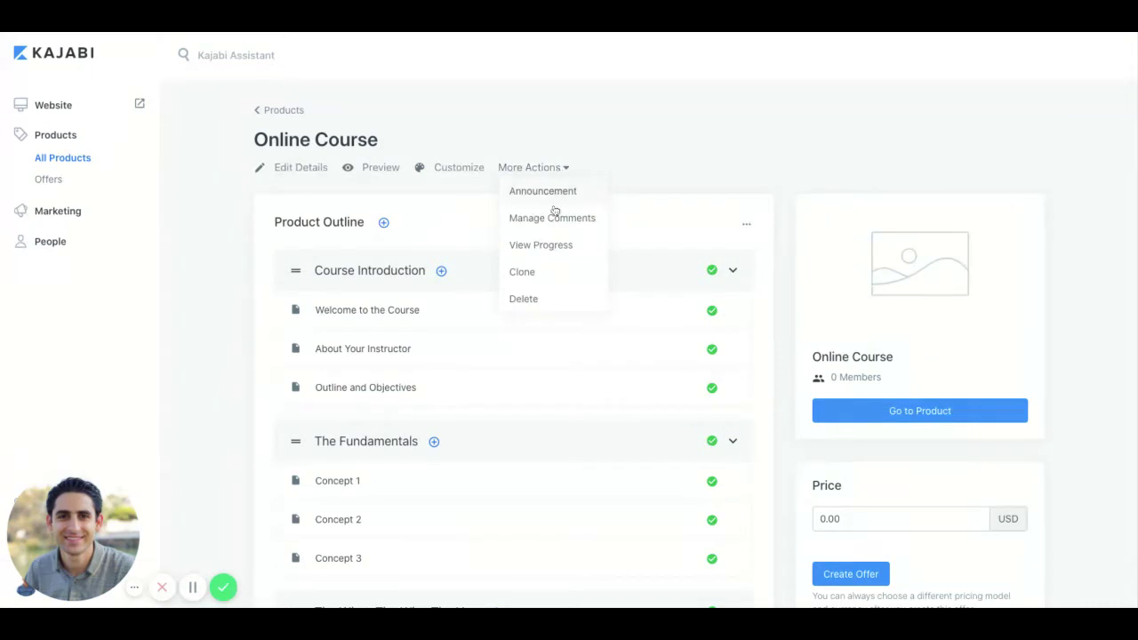
left_click(425, 212)
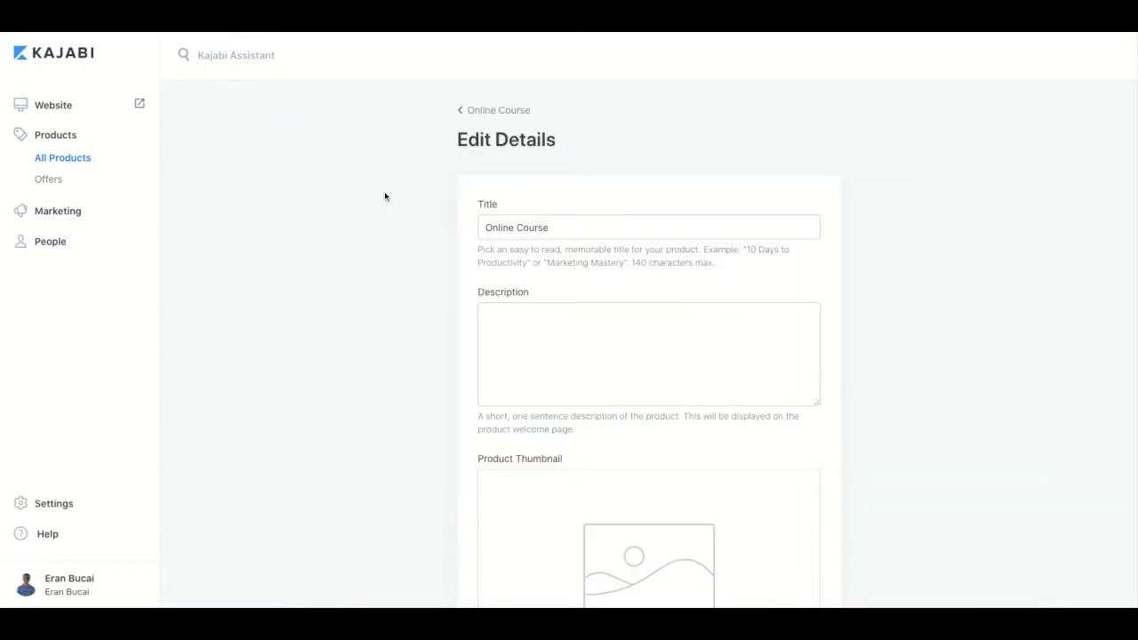
Step: Examine the Online Course's title, description and thumbnail details, and return to its outline to look down to Advanced Tips
scroll(523, 287, "down", 5)
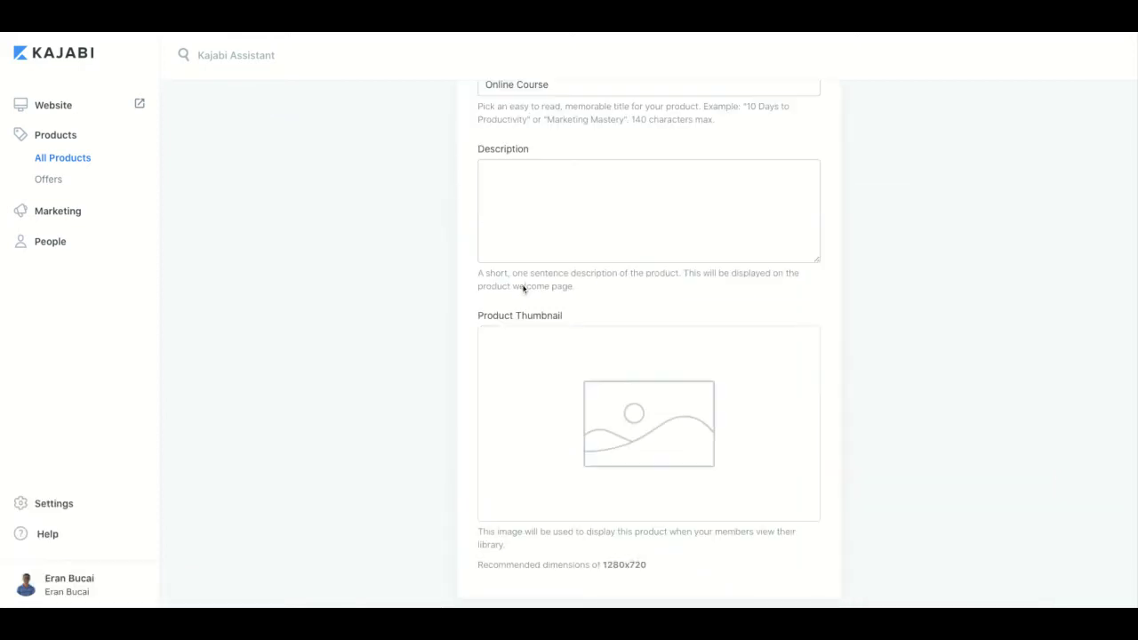
scroll(544, 285, "up", 5)
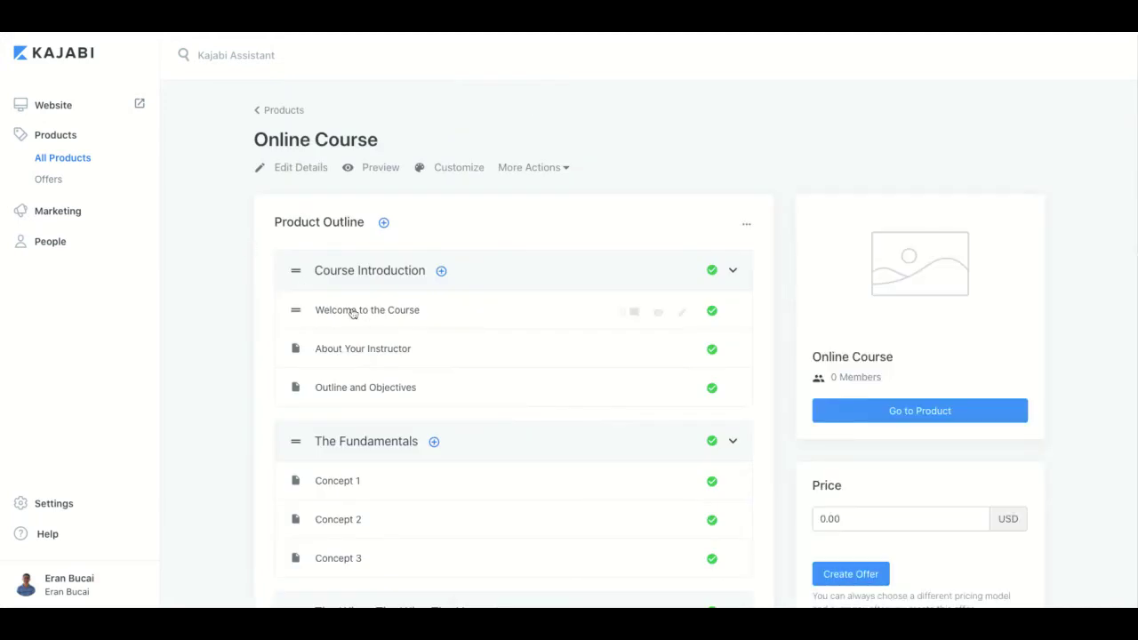
scroll(600, 353, "down", 6)
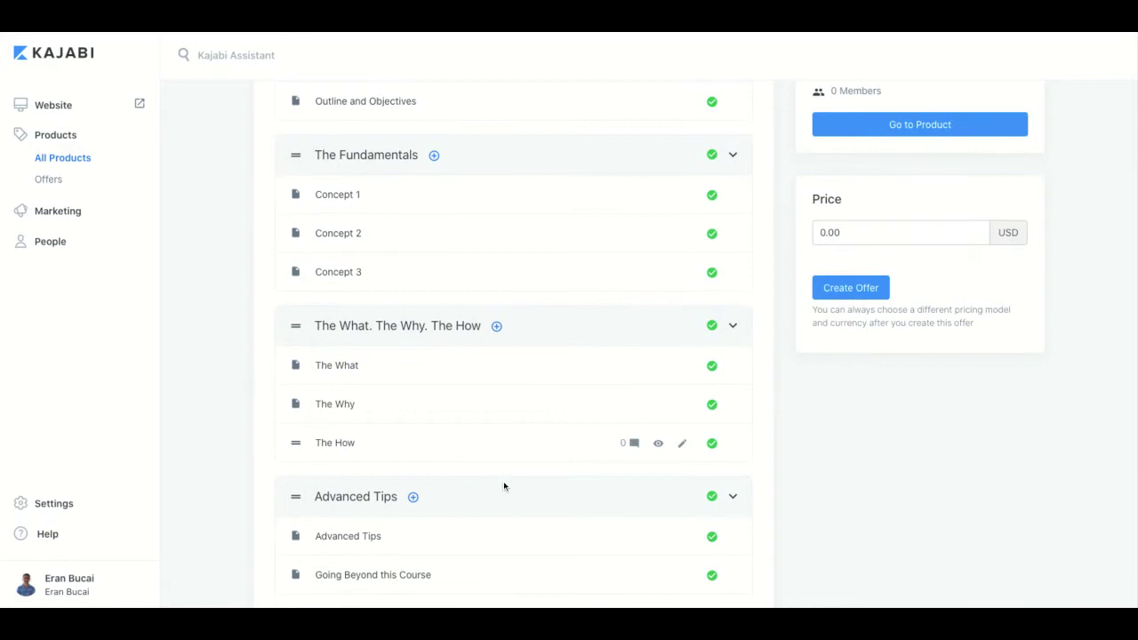
Step: Add a post titled "testing this" to the category The What. The Why. The How
left_click(497, 326)
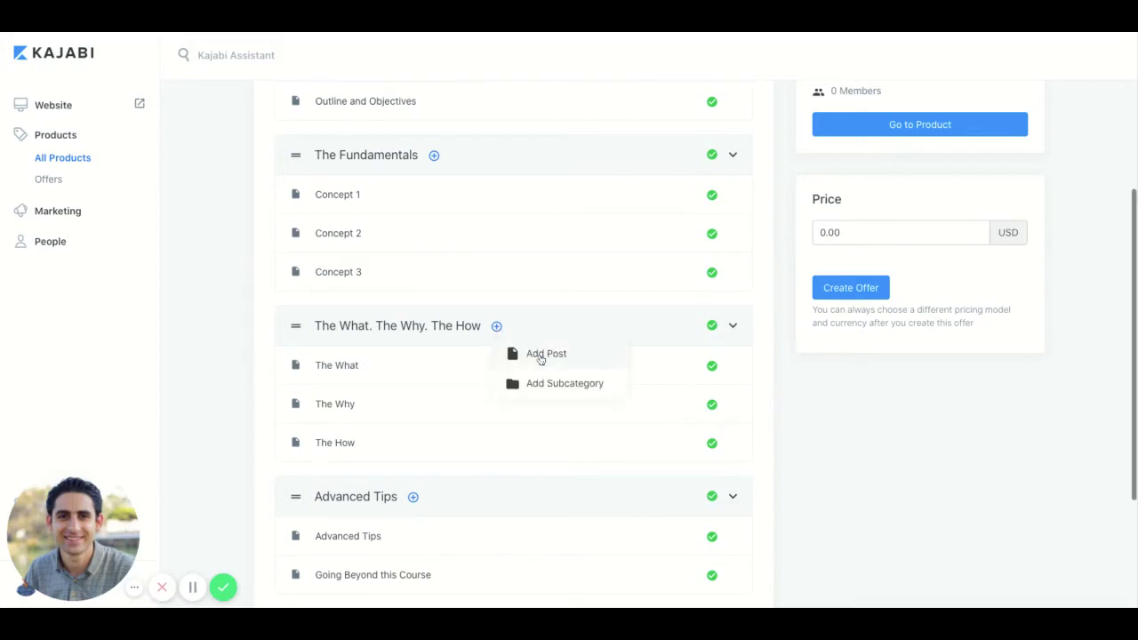
left_click(541, 355)
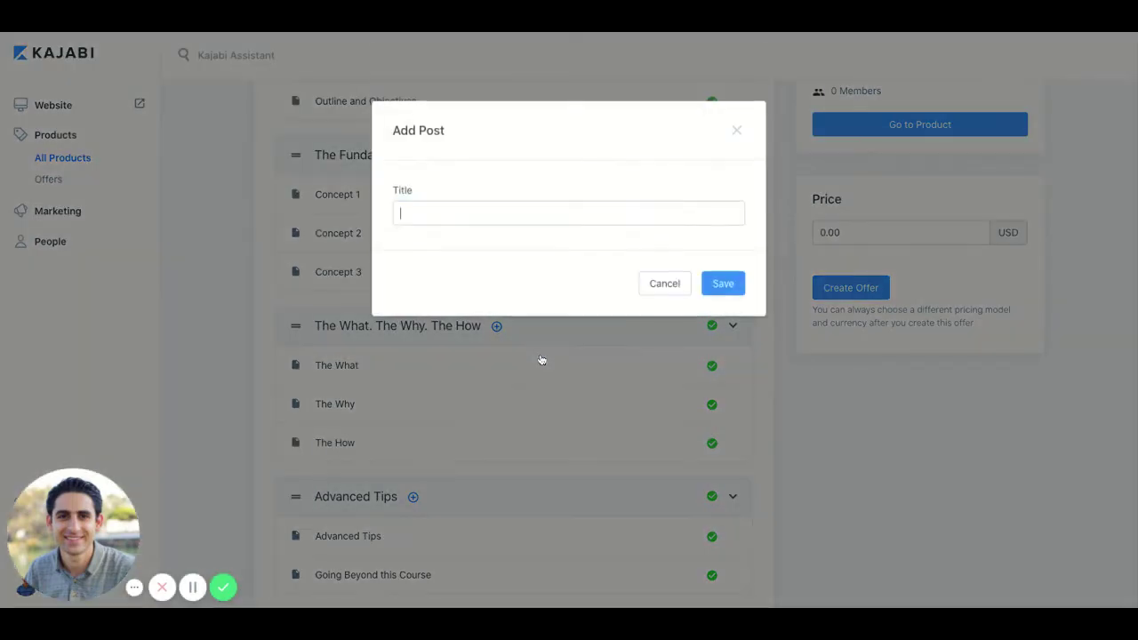
type("te")
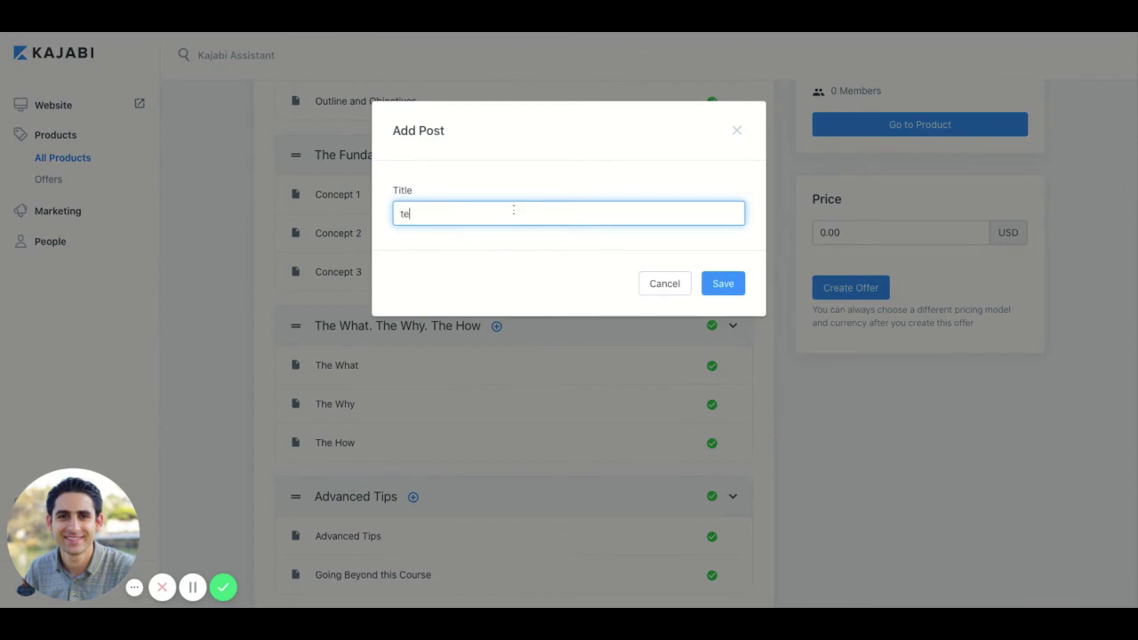
type("sting this")
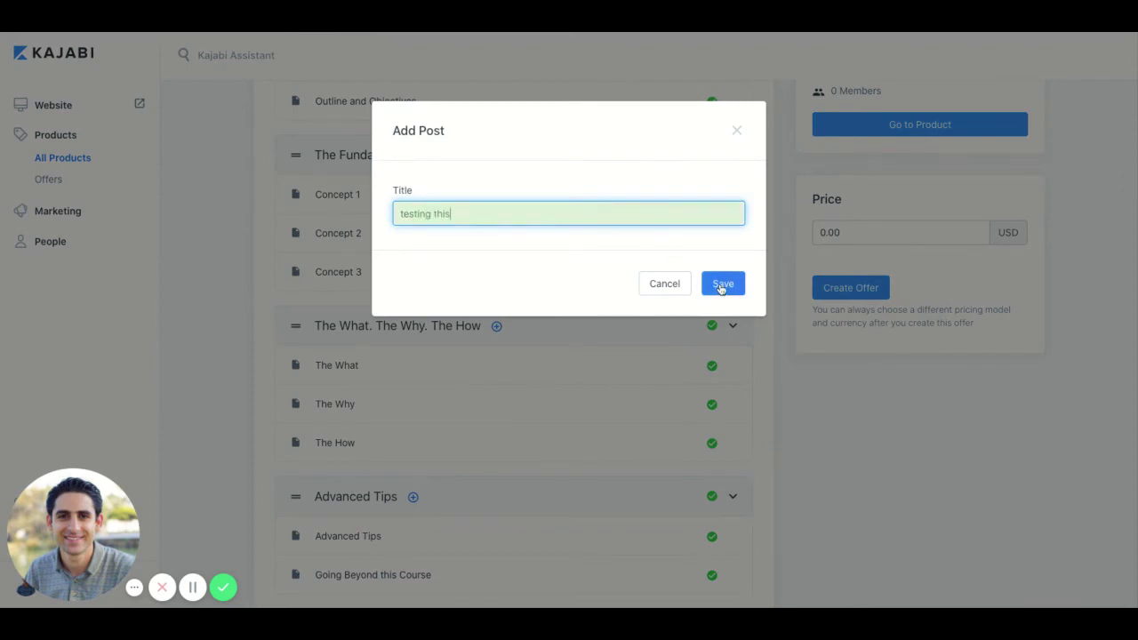
left_click(721, 284)
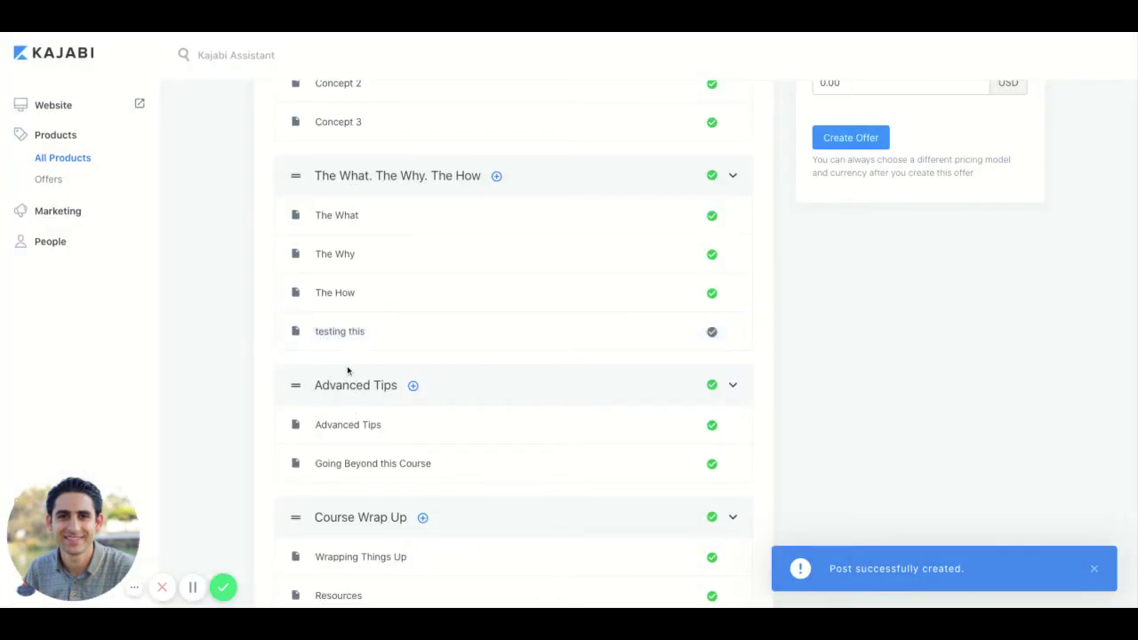
Step: Open the "testing this" post and review its media, details, body, downloads, comments and automations settings
mouse_move(345, 333)
left_click(344, 332)
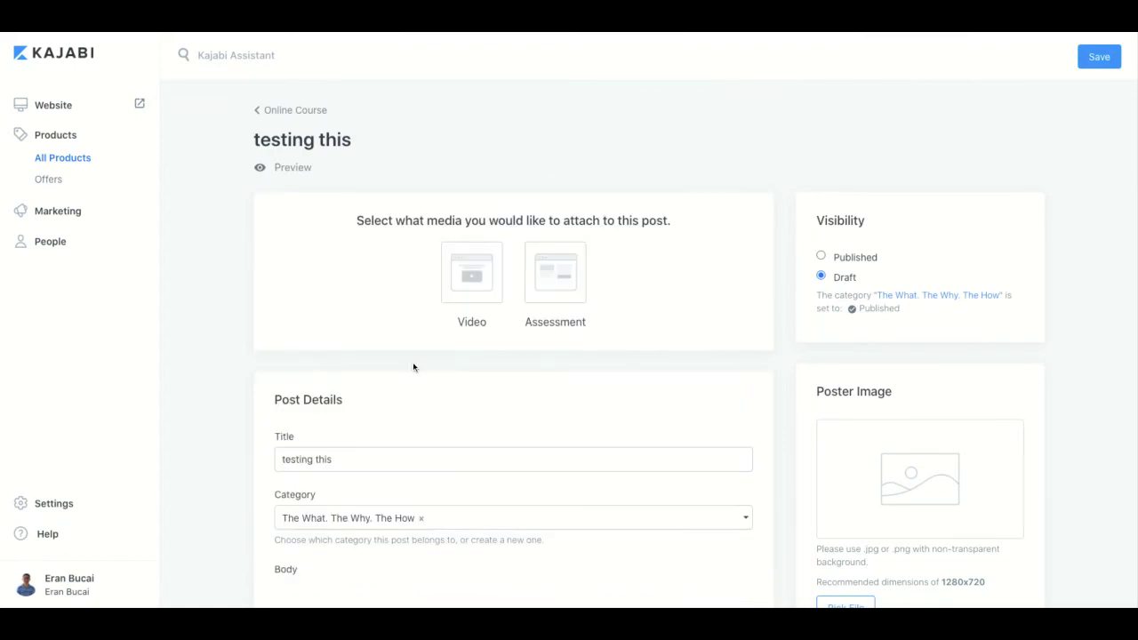
scroll(412, 362, "down", 2)
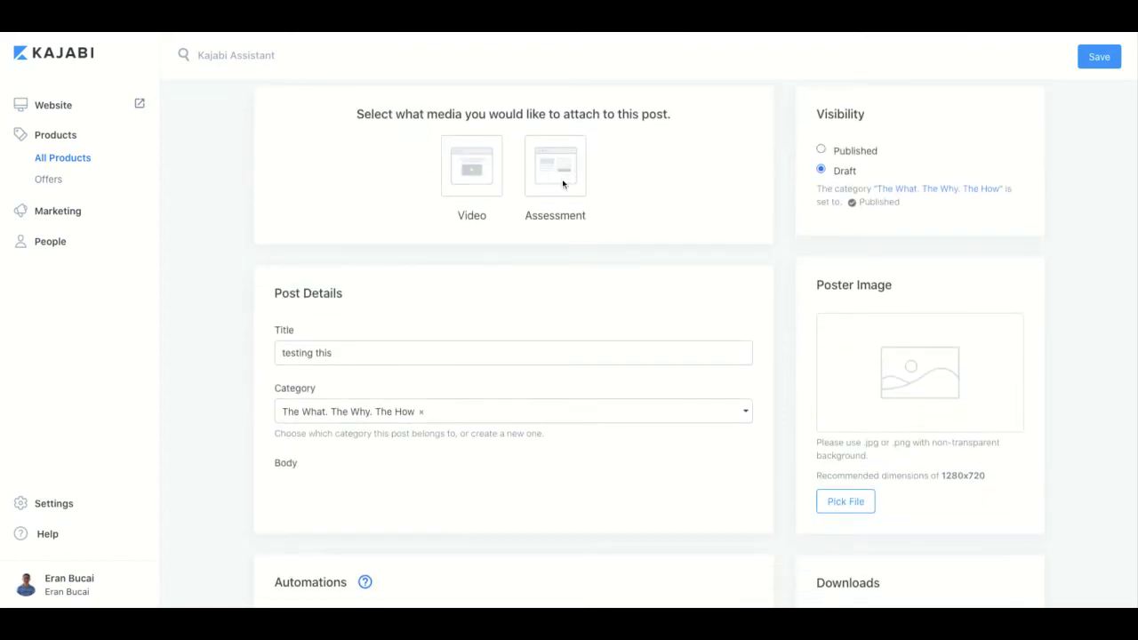
scroll(515, 264, "down", 4)
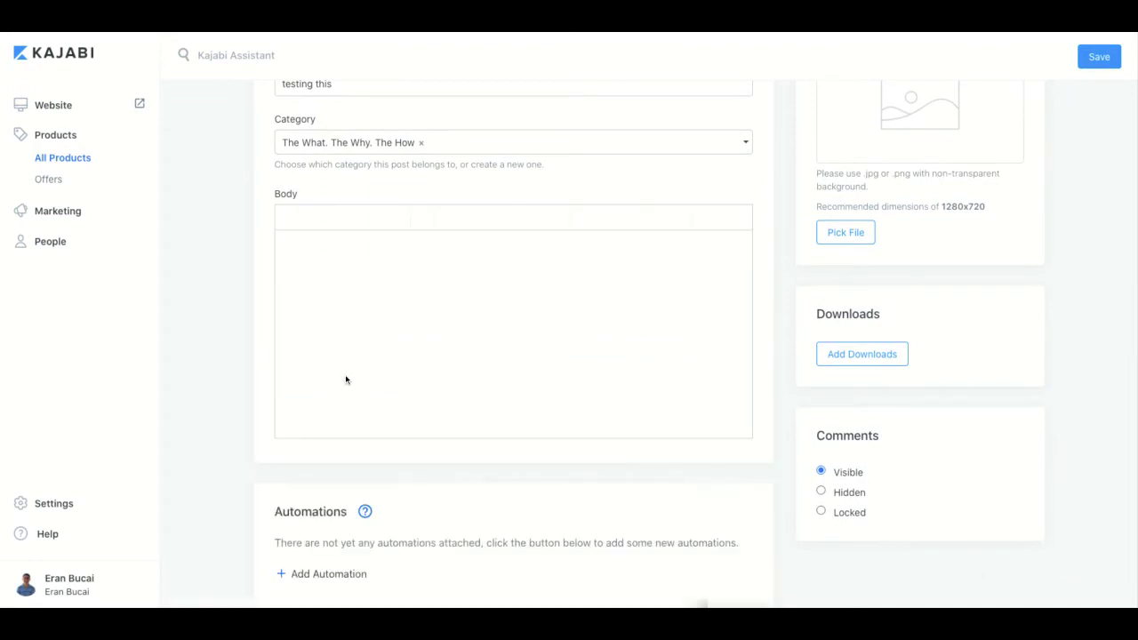
scroll(409, 267, "down", 1)
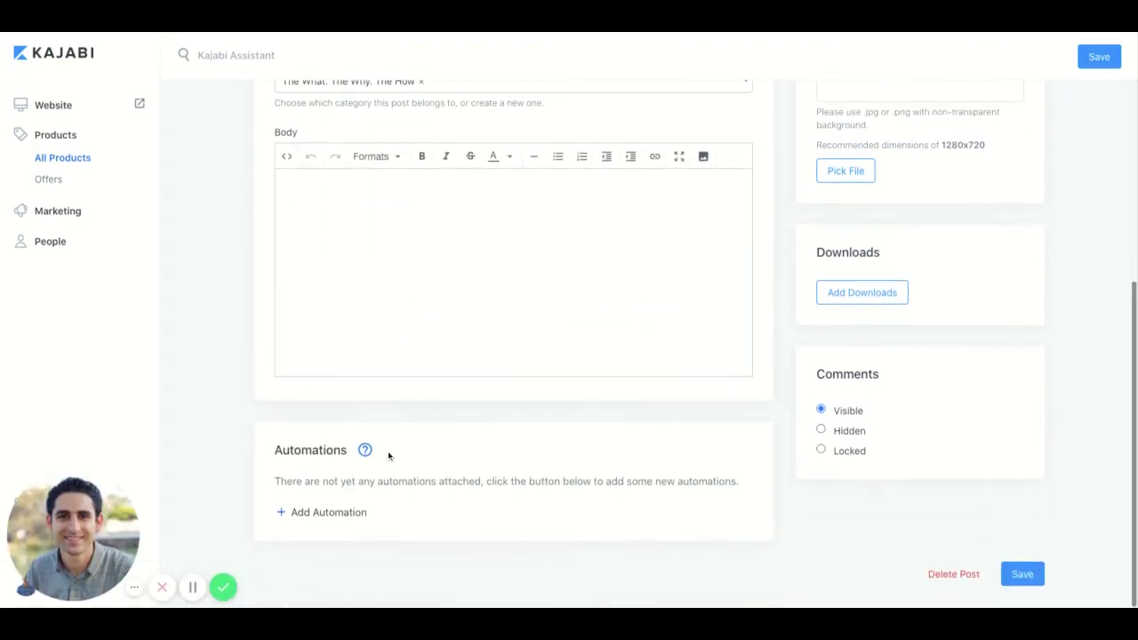
Step: Examine the actions and condition filters offered for a new automation on the post, discard it and look over the post settings again
left_click(349, 516)
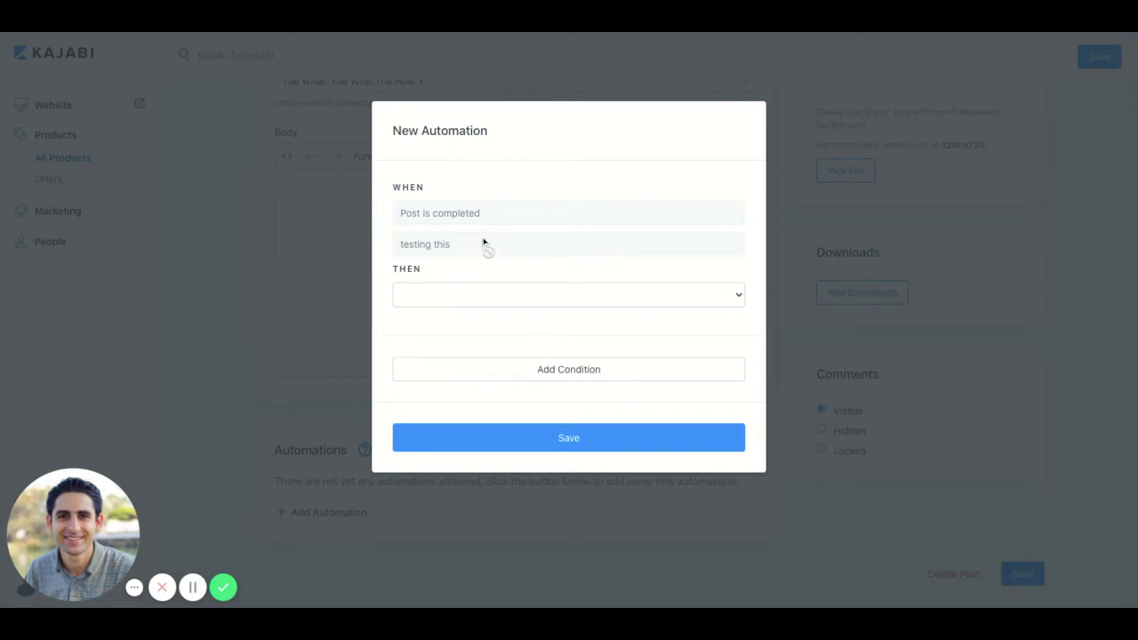
left_click(543, 302)
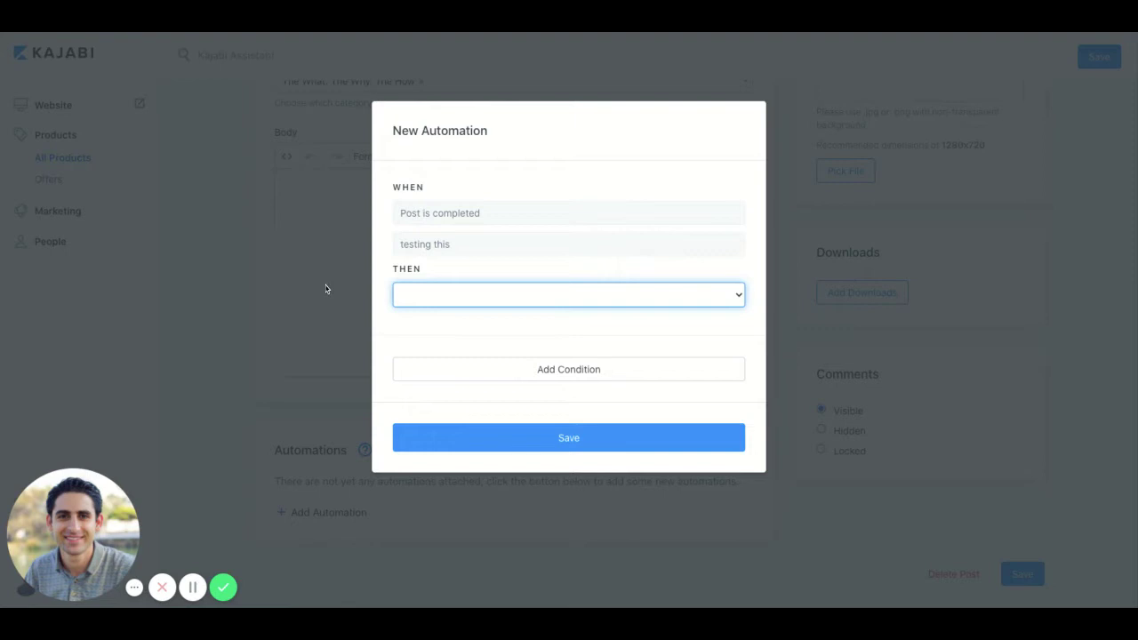
left_click(493, 376)
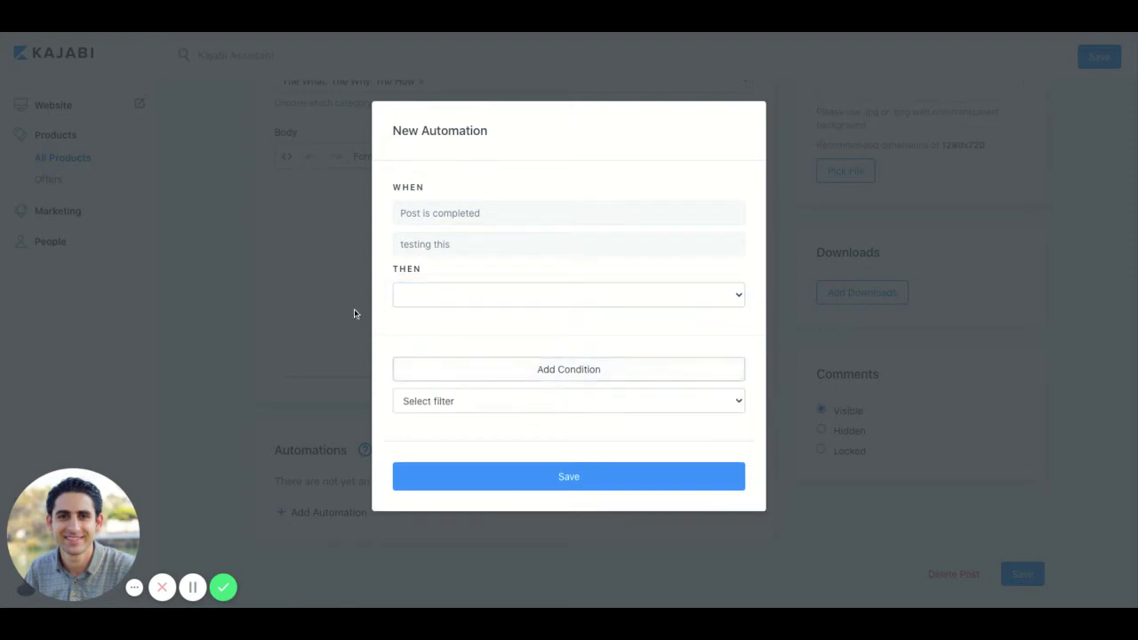
left_click(476, 401)
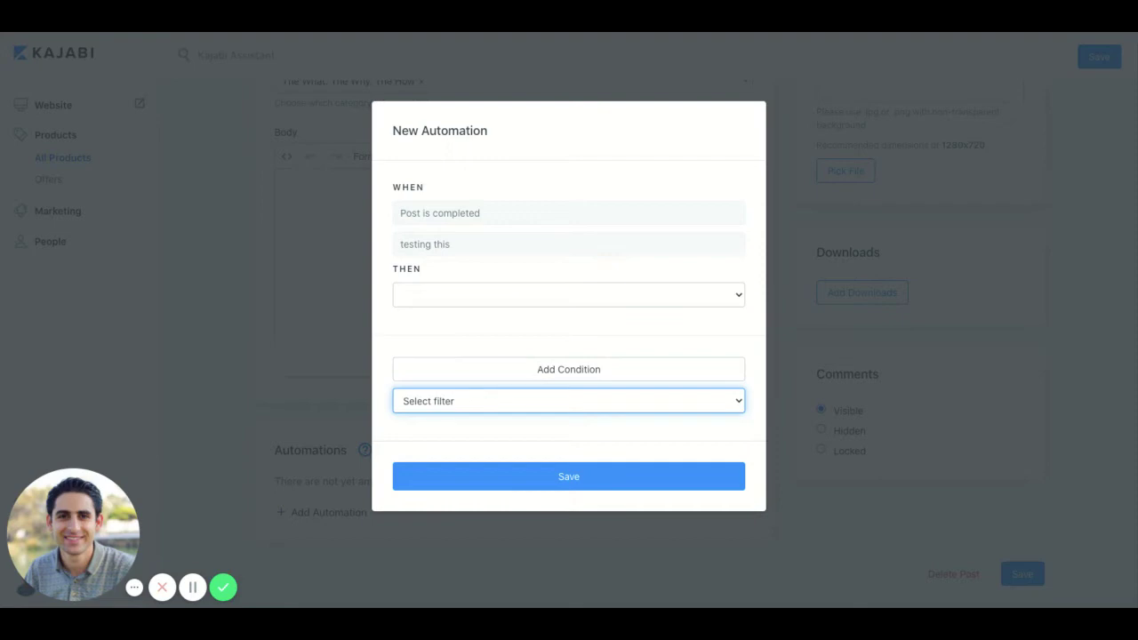
left_click(324, 239)
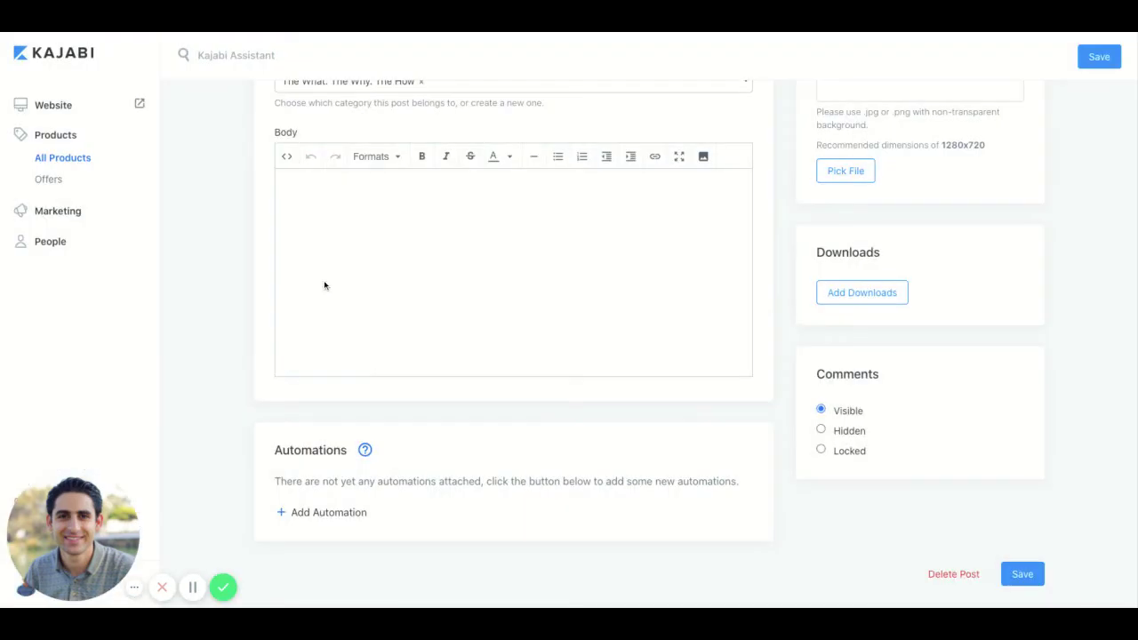
scroll(324, 280, "up", 5)
scroll(325, 280, "down", 3)
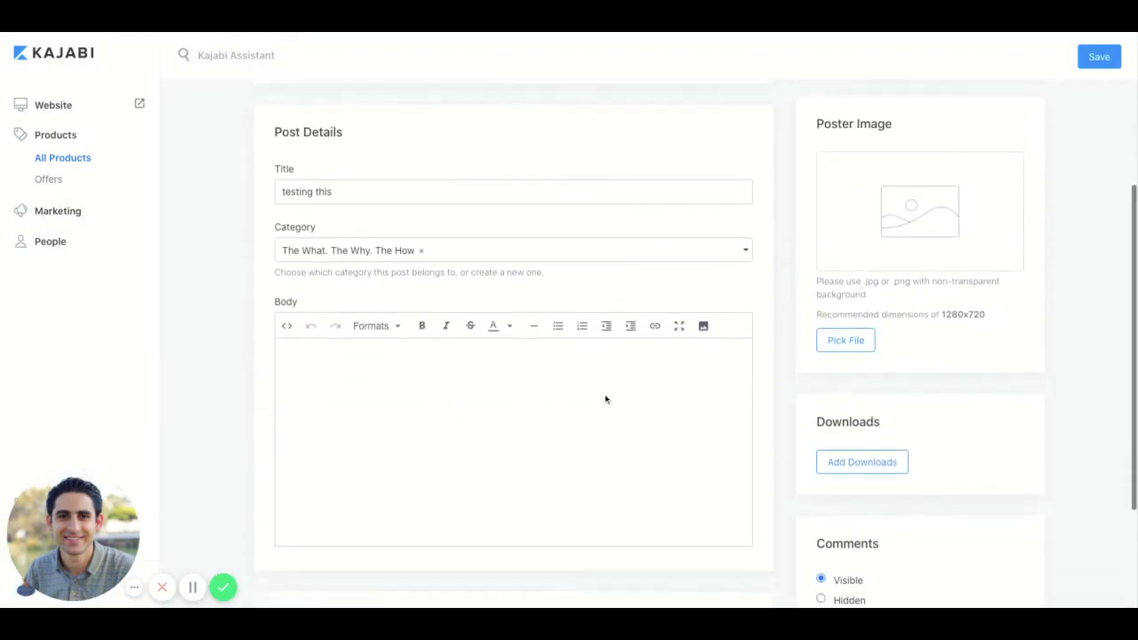
scroll(411, 328, "up", 5)
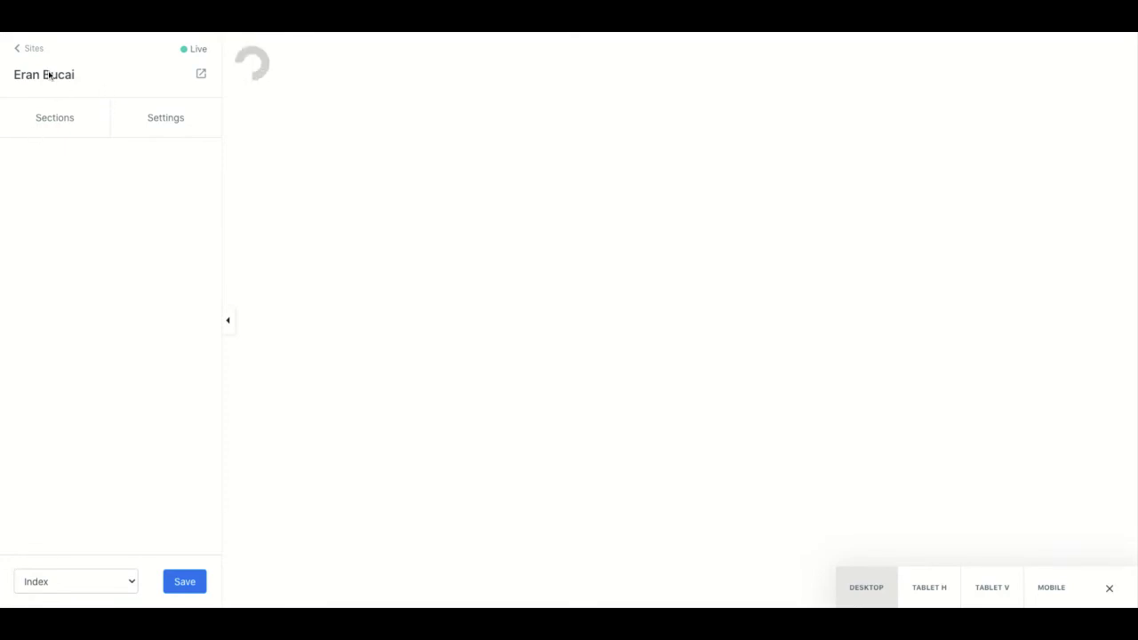
Step: Show the website page's sections and move the second Text & Image section directly below Facebook Comments
left_click(79, 118)
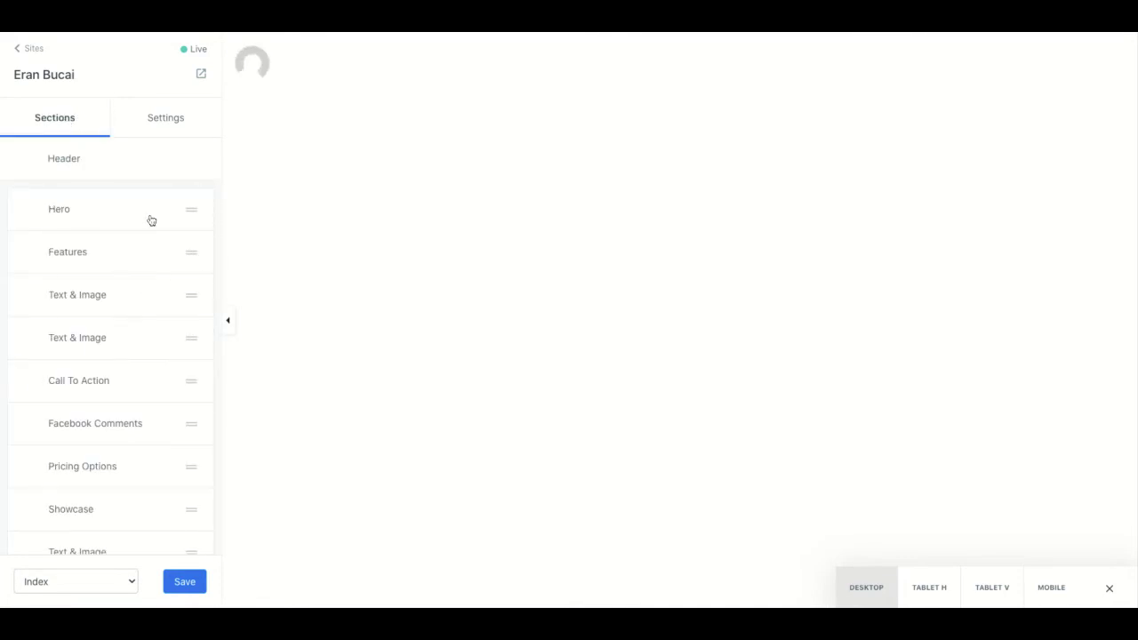
left_click(193, 213)
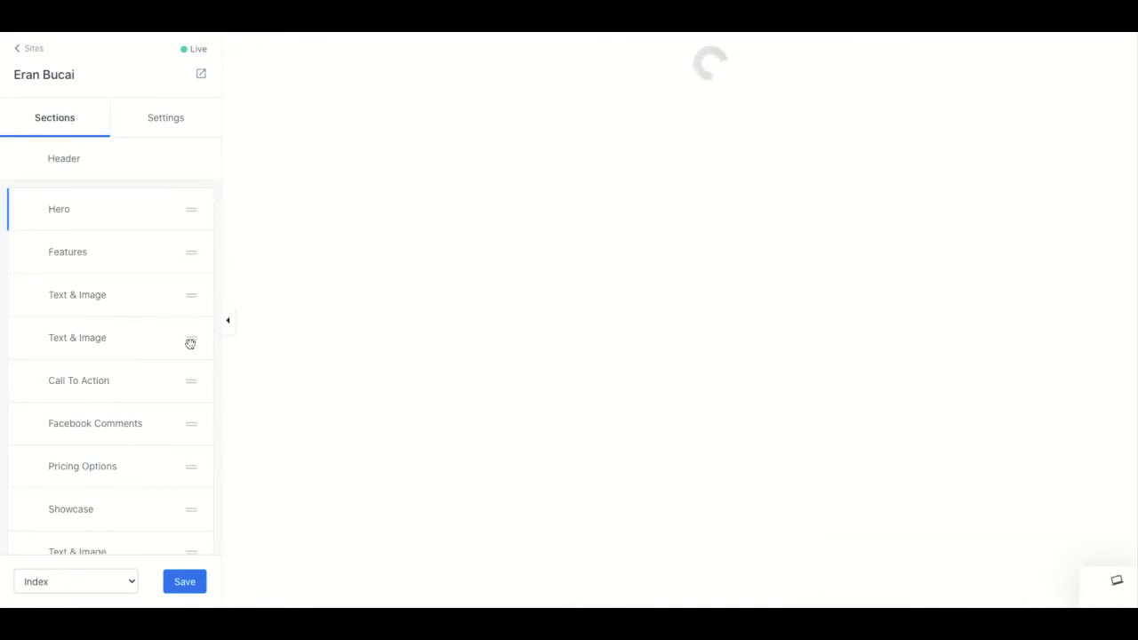
left_click_drag(190, 343, 192, 419)
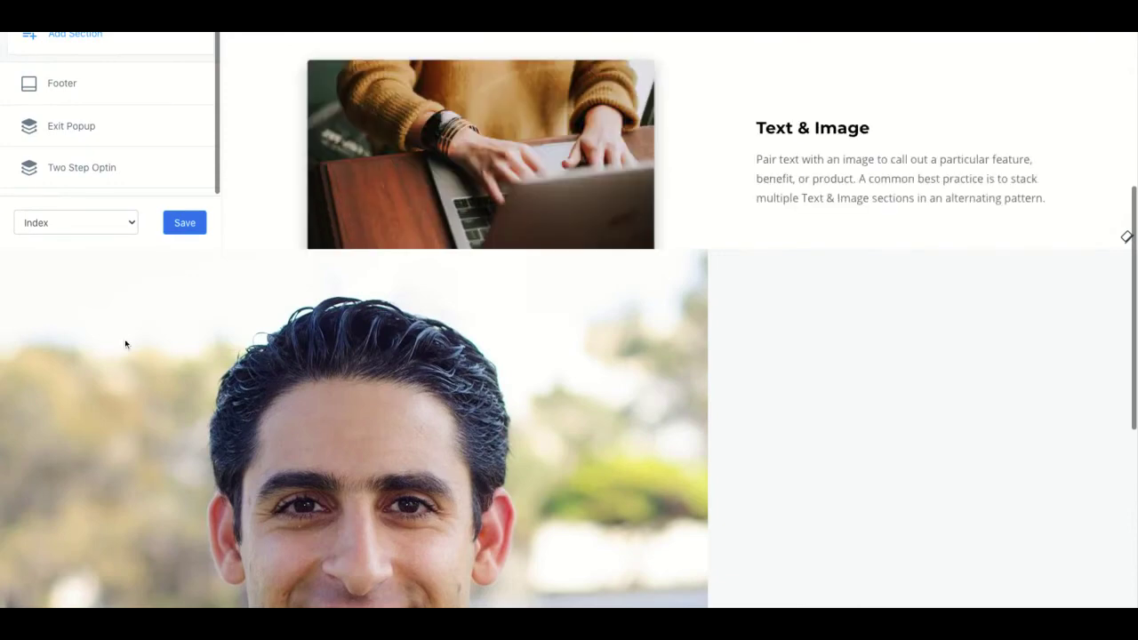
scroll(110, 184, "up", 5)
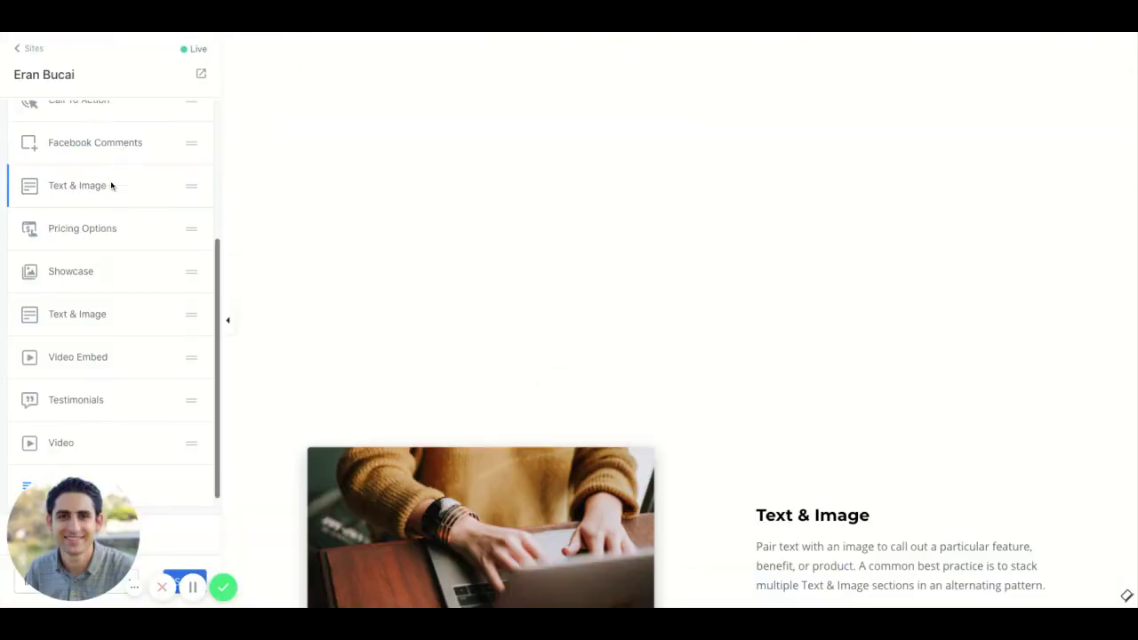
Step: Open the choice of new sections for the page and examine the available types from Accordion to Video Embed
scroll(135, 430, "down", 2)
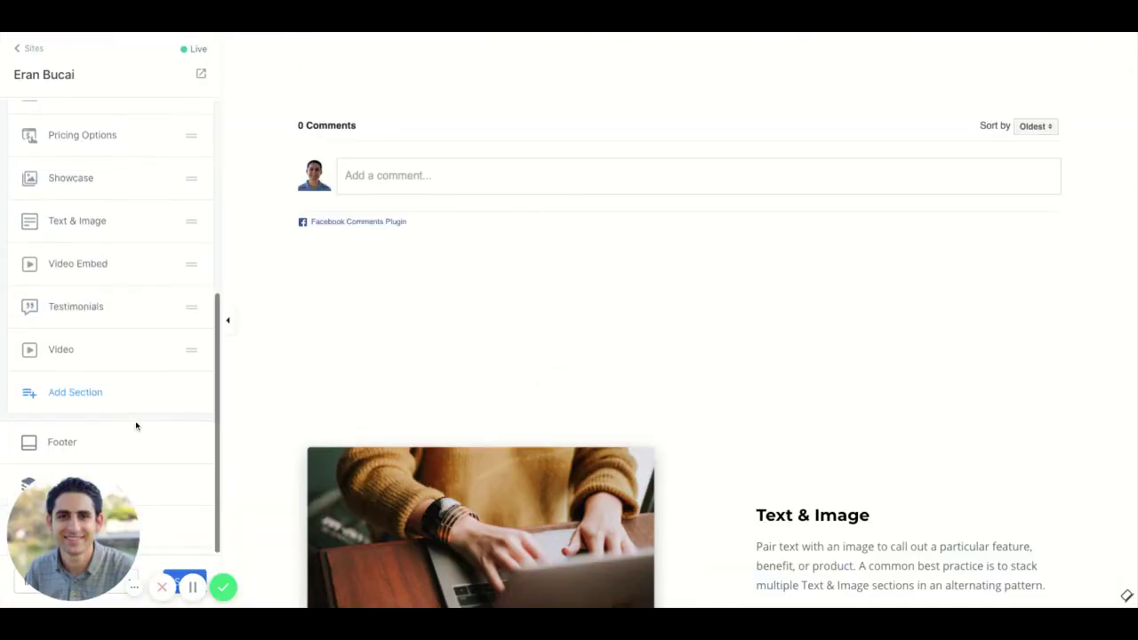
left_click(80, 391)
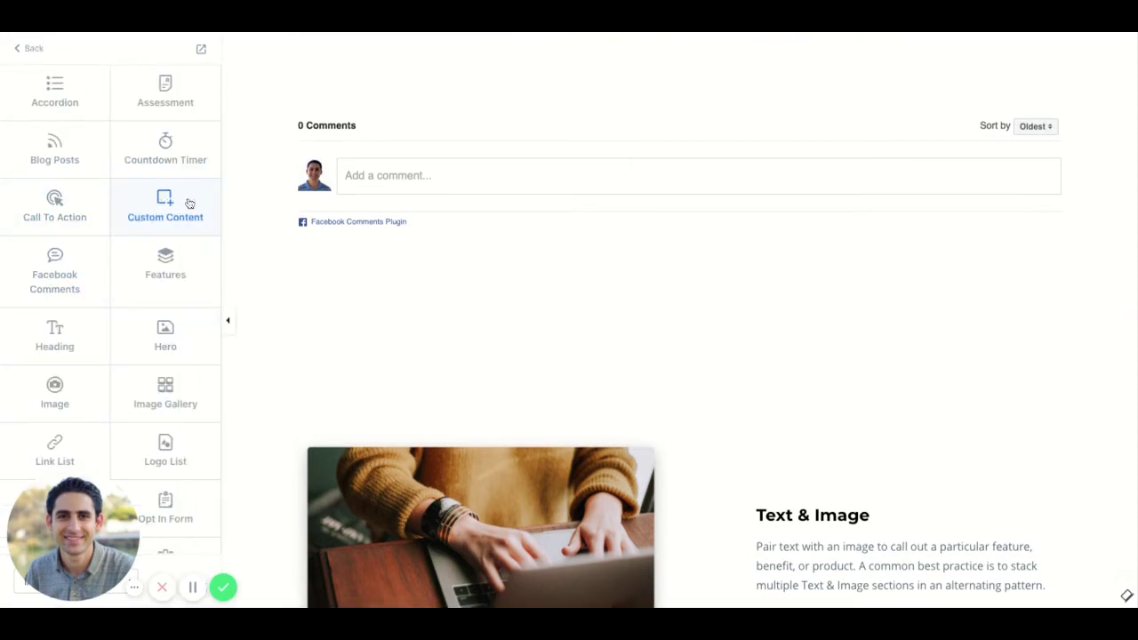
scroll(175, 247, "down", 5)
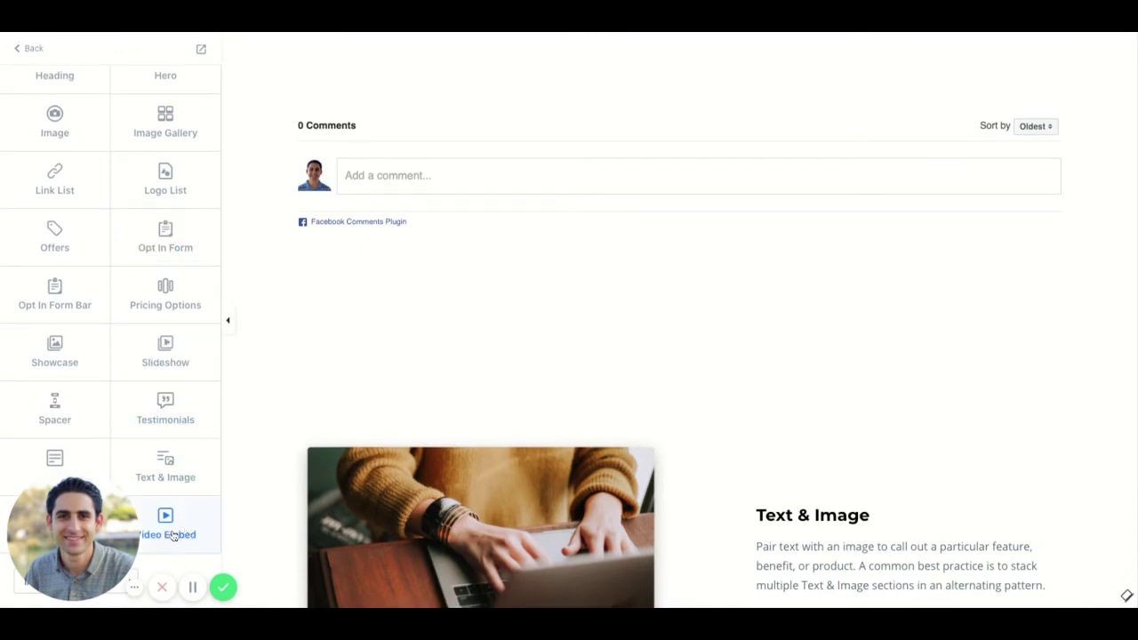
mouse_move(99, 528)
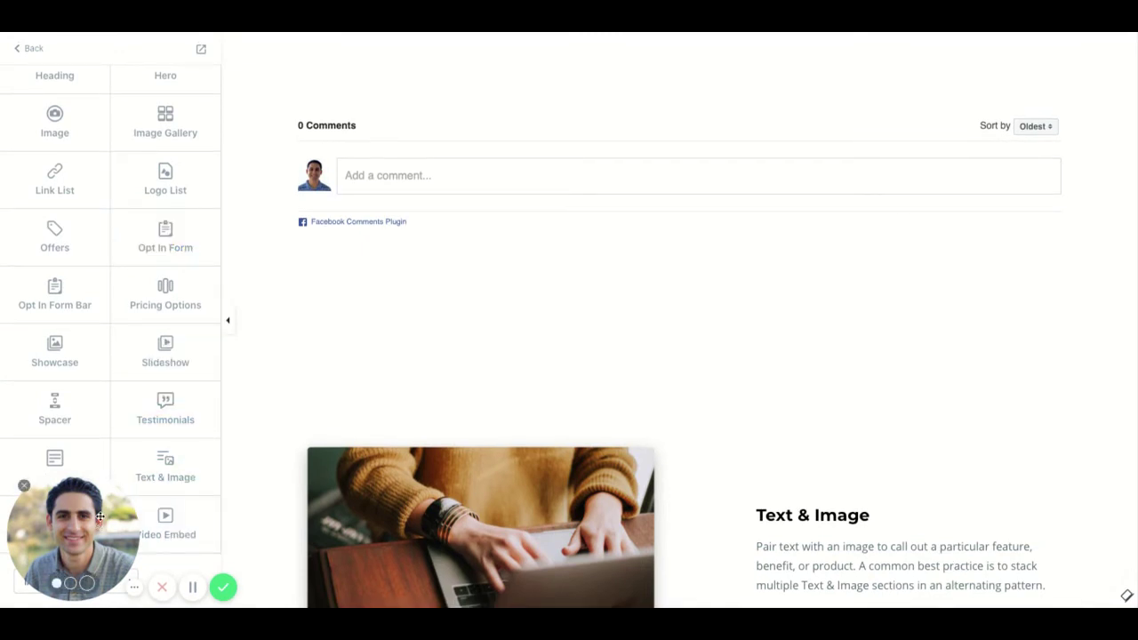
mouse_move(101, 516)
left_mouse_down()
mouse_move(234, 508)
mouse_move(86, 515)
left_mouse_up()
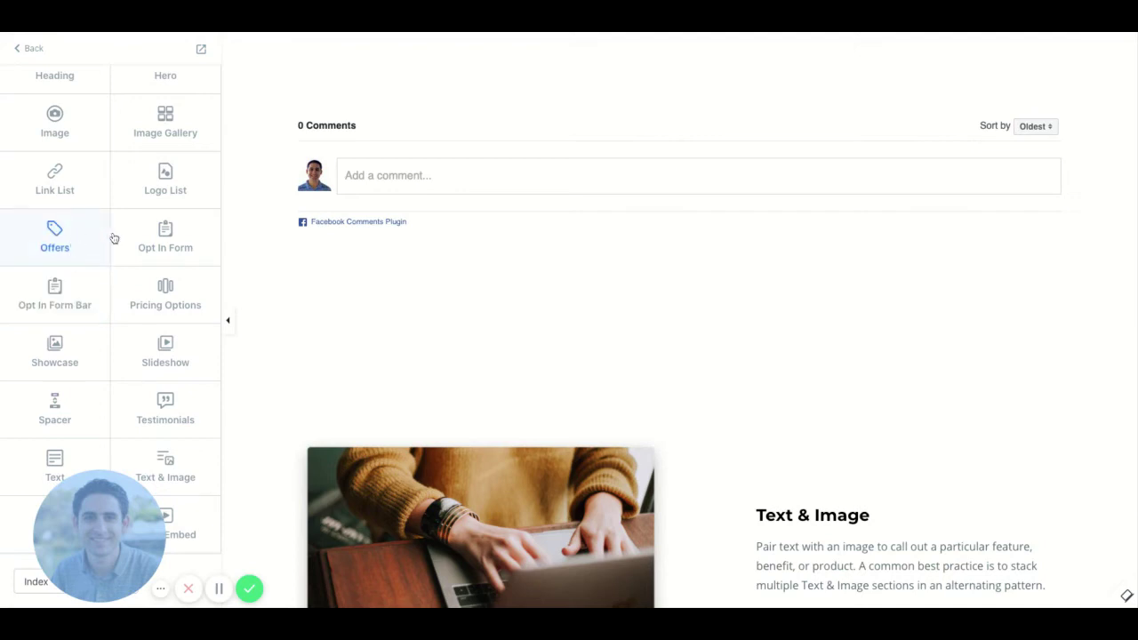
scroll(167, 188, "up", 2)
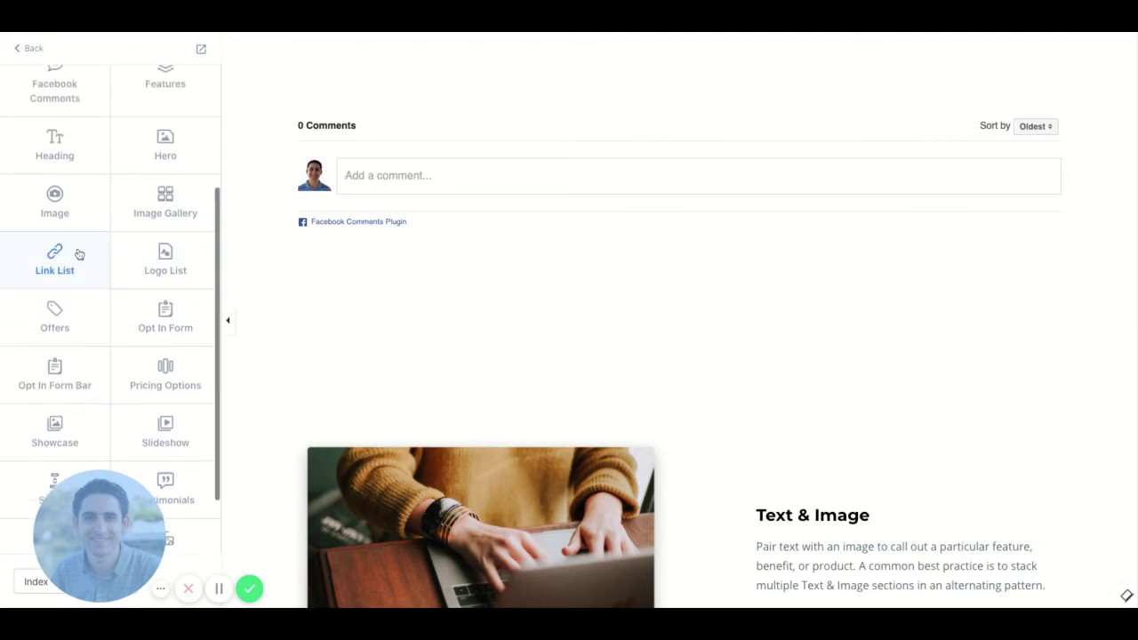
scroll(166, 200, "up", 2)
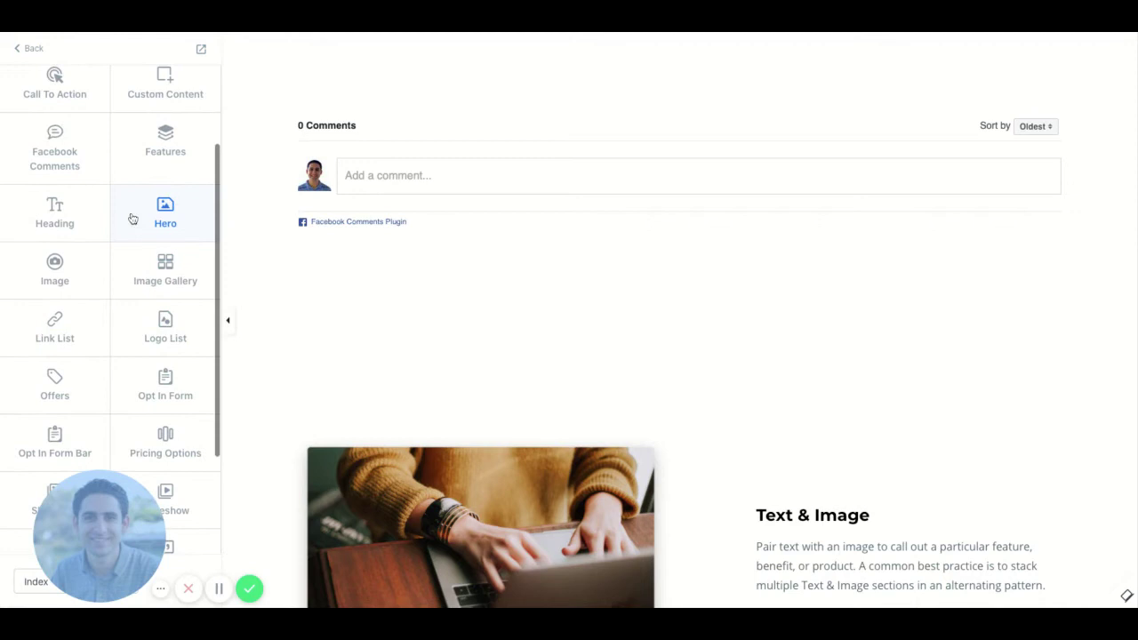
scroll(68, 209, "up", 3)
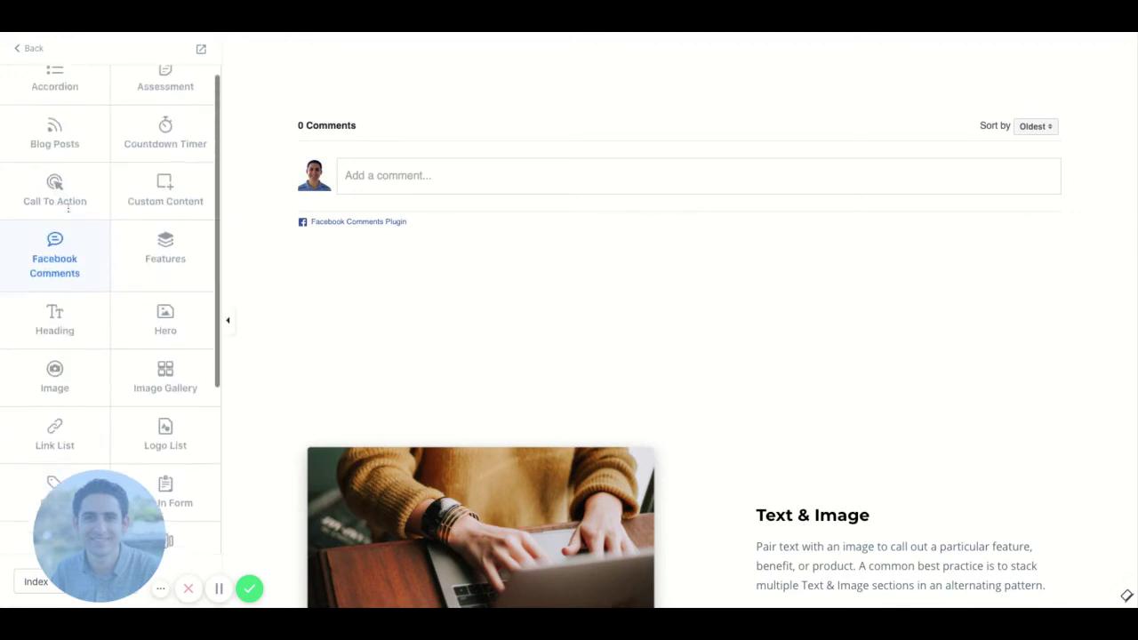
scroll(134, 211, "up", 1)
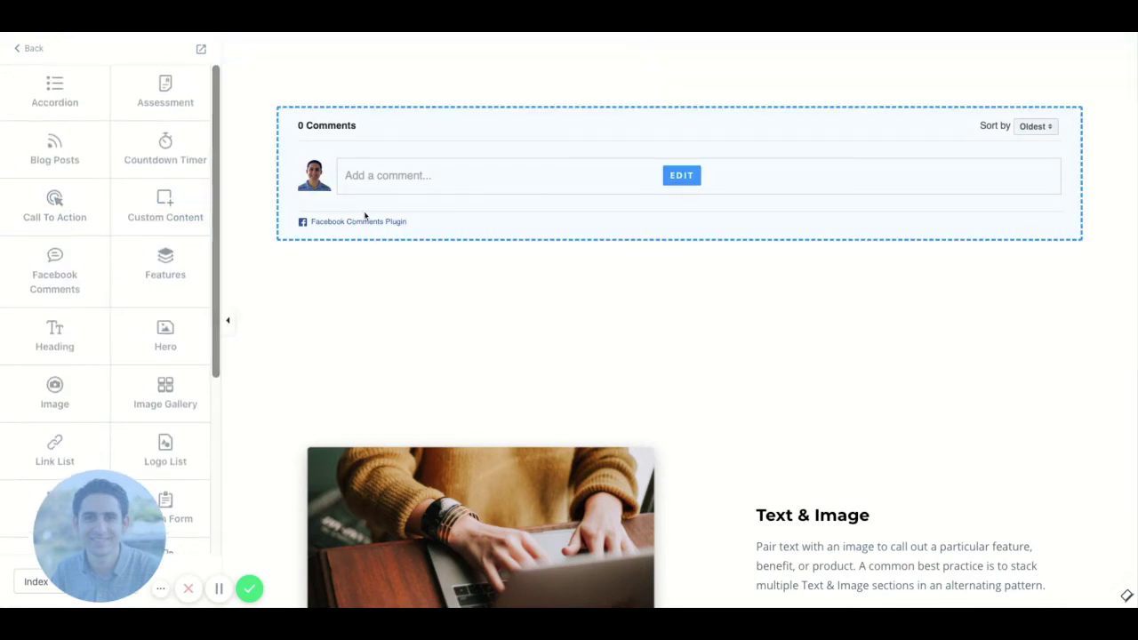
Step: Look over the page preview from the Hero section to the Facebook comments, comparing it with the section types available
scroll(424, 234, "up", 8)
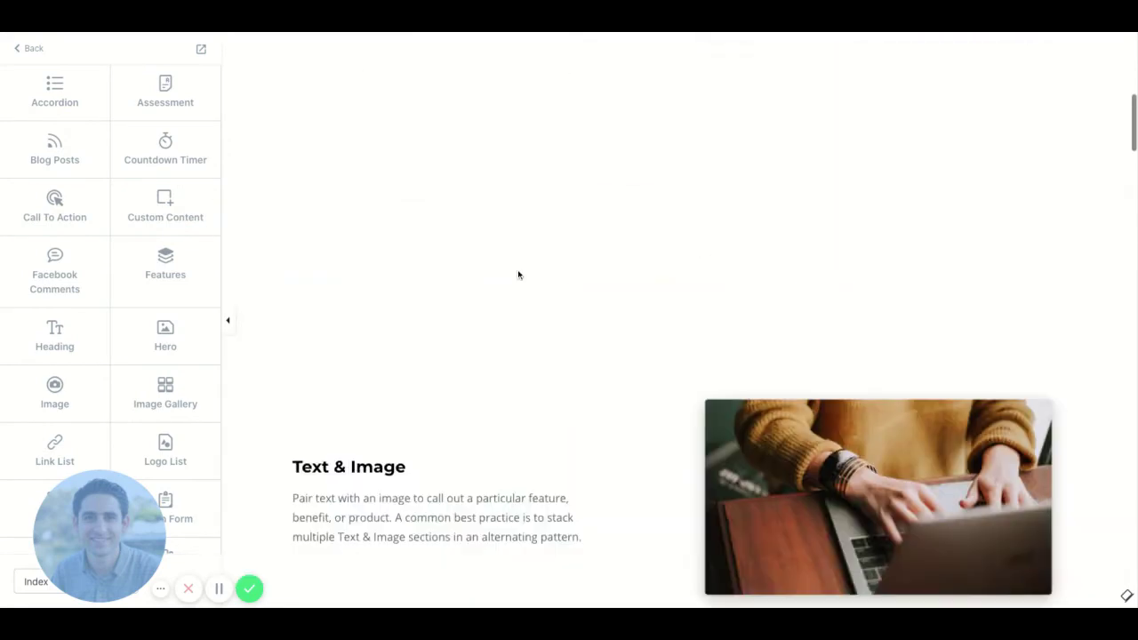
scroll(519, 275, "up", 10)
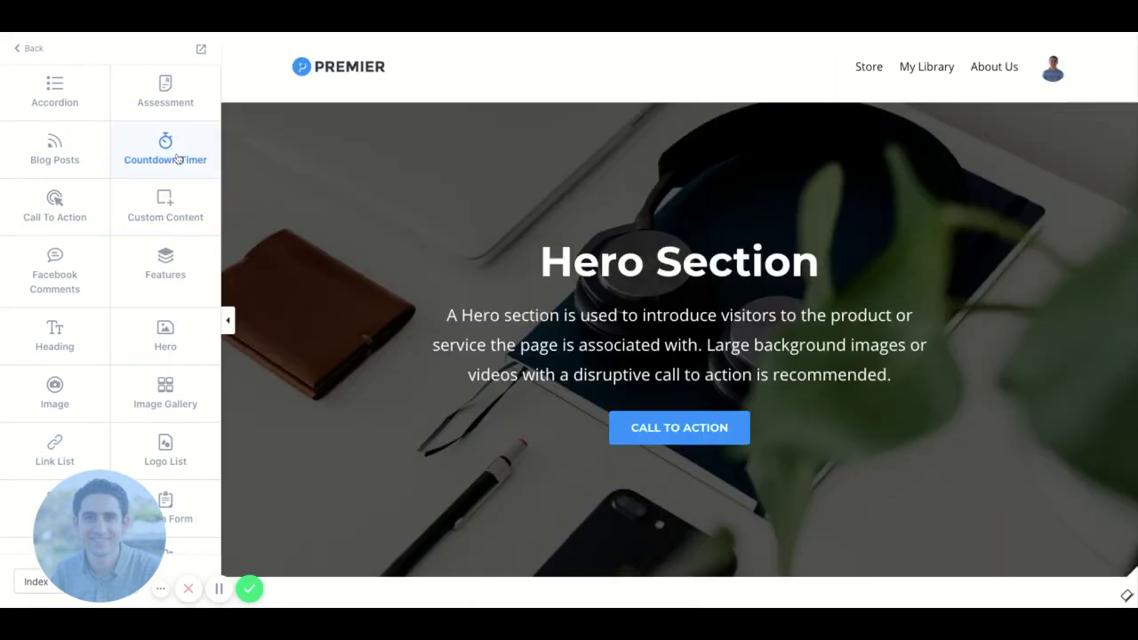
scroll(164, 163, "down", 1)
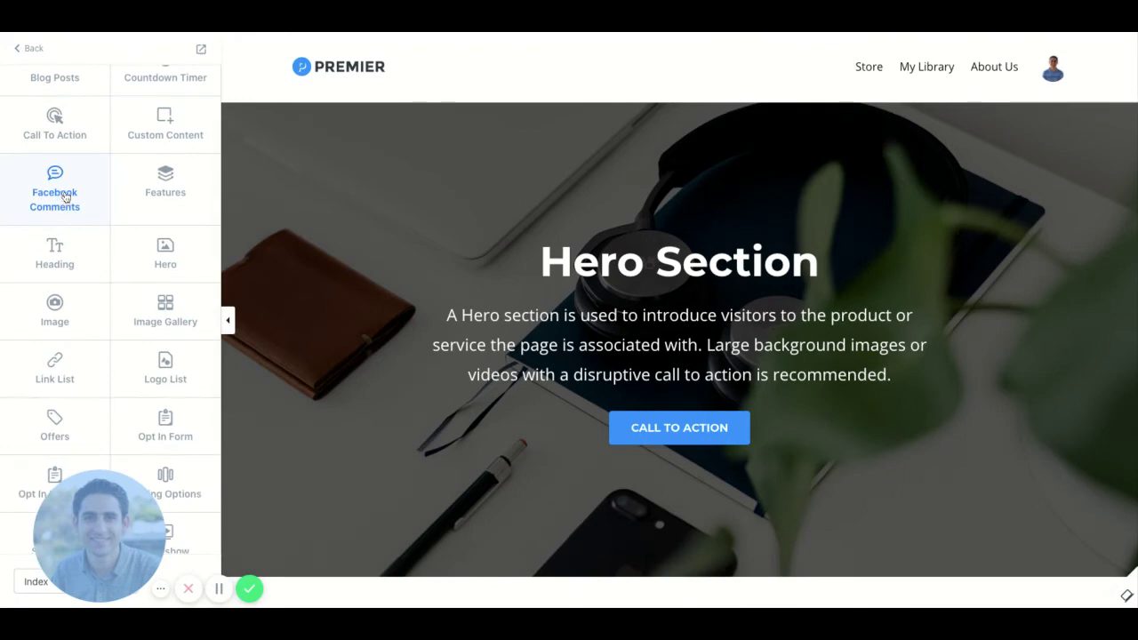
scroll(65, 198, "down", 2)
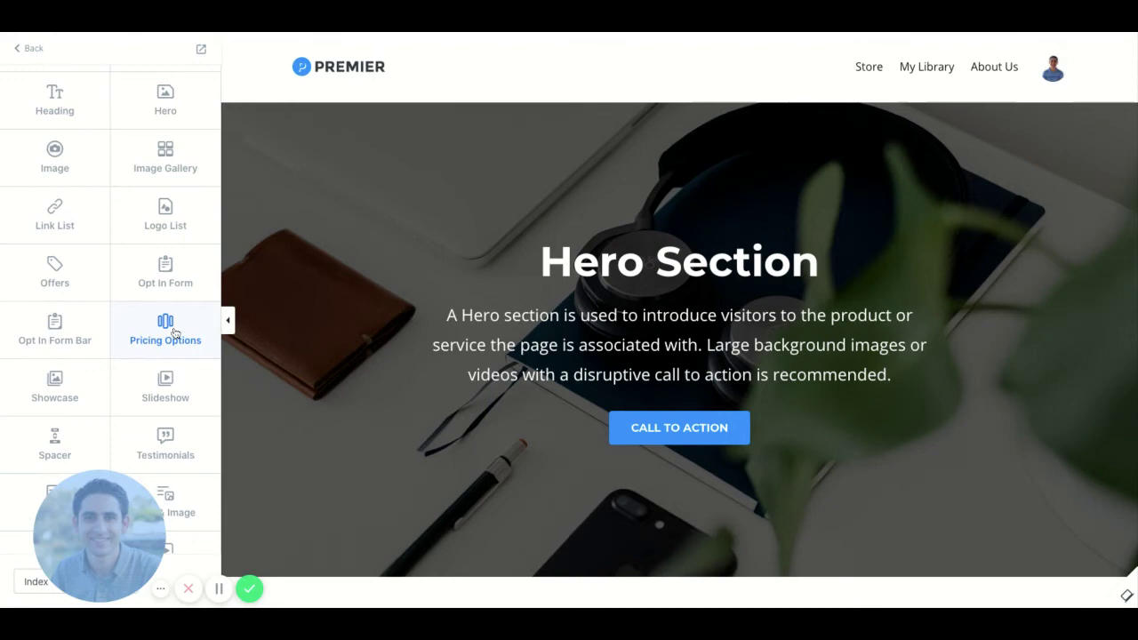
scroll(490, 394, "down", 8)
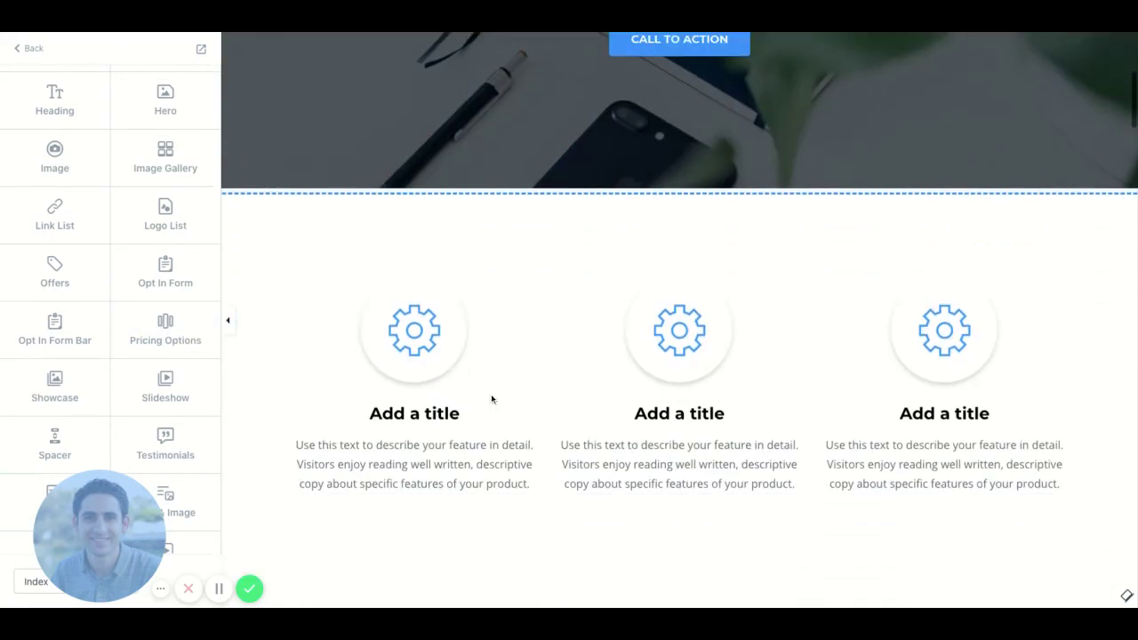
scroll(491, 394, "down", 9)
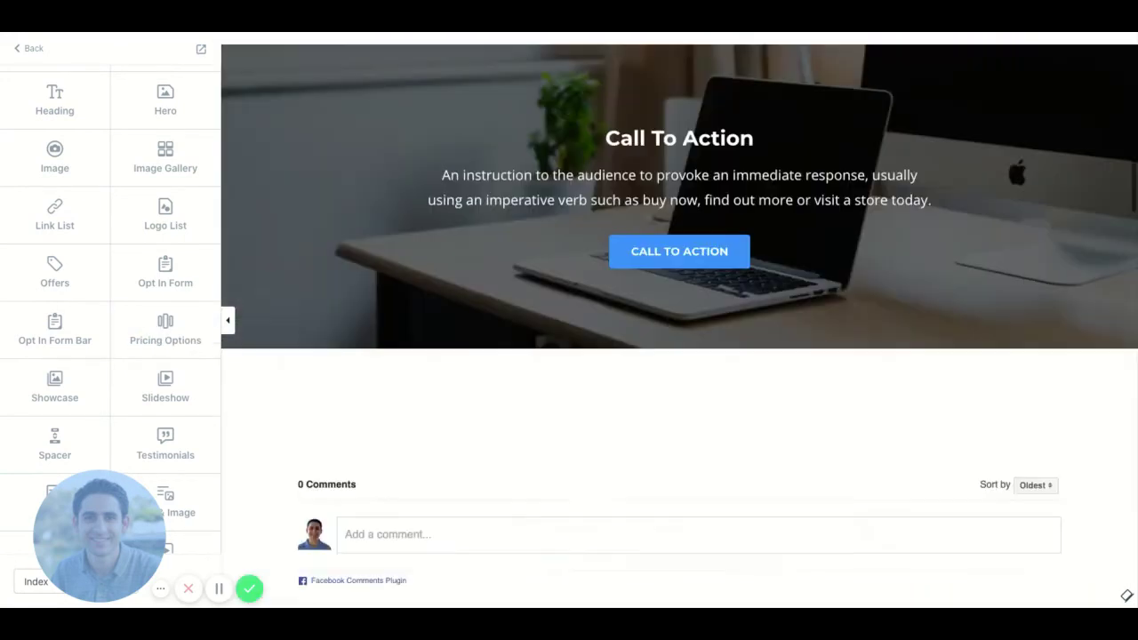
Step: Open the BASIC pricing option's settings and set its call-to-action button style to Outline
scroll(679, 320, "down", 8)
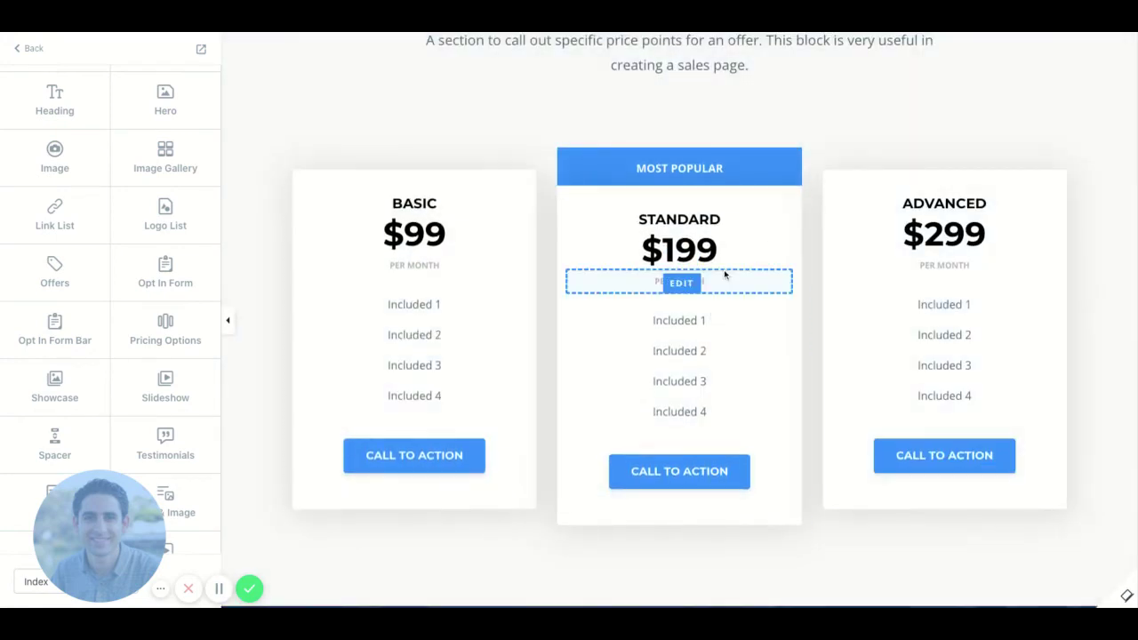
left_click(165, 330)
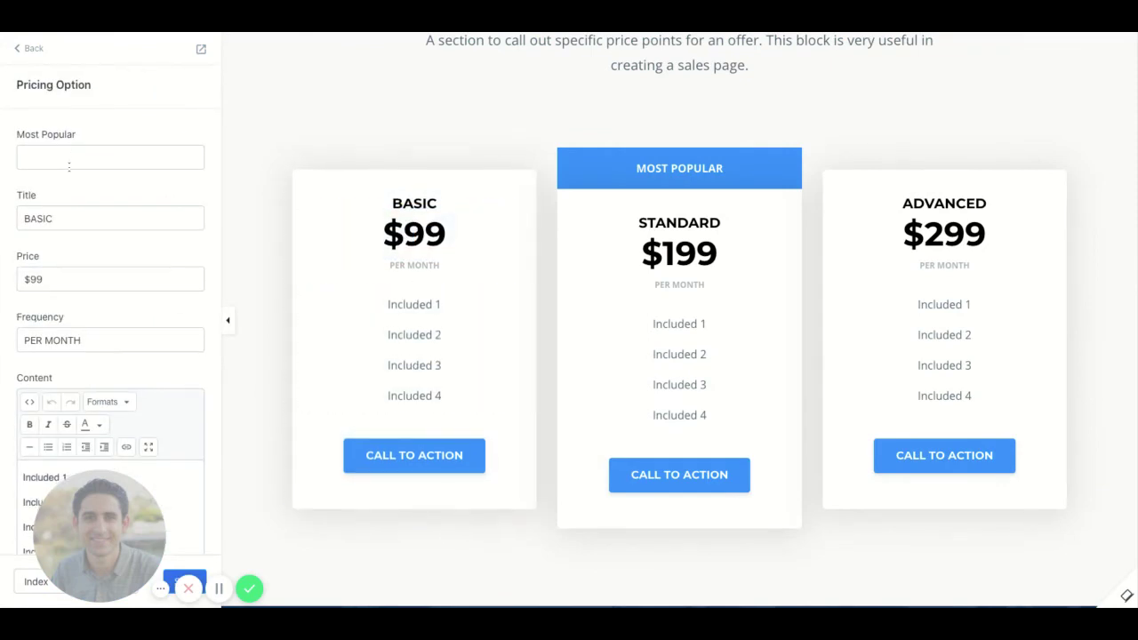
scroll(71, 173, "down", 5)
left_click(97, 231)
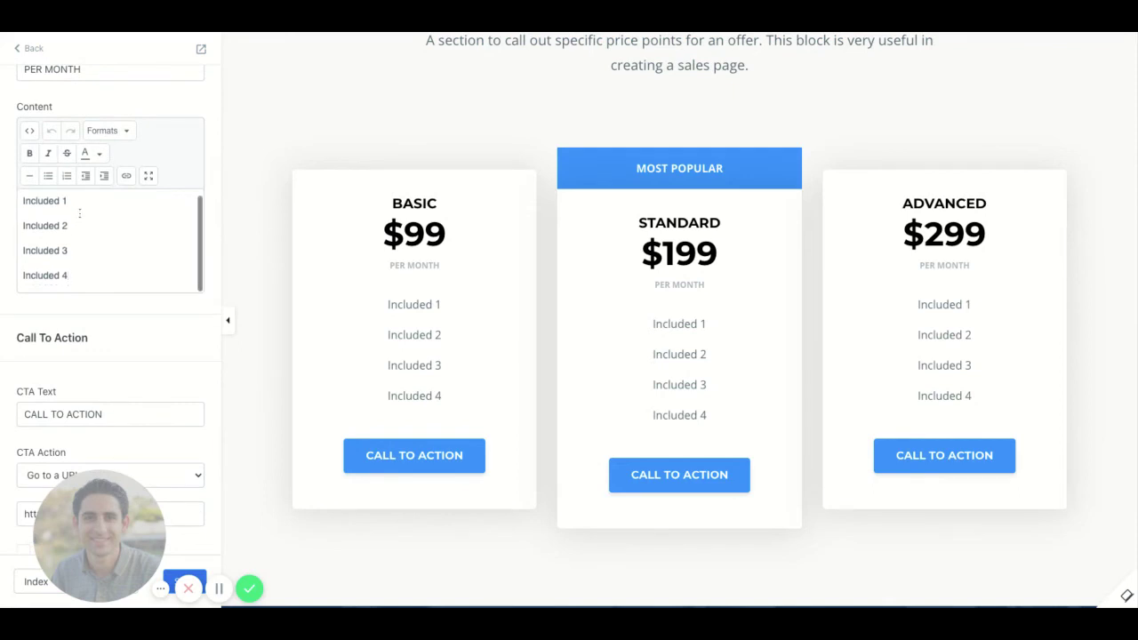
scroll(150, 354, "down", 3)
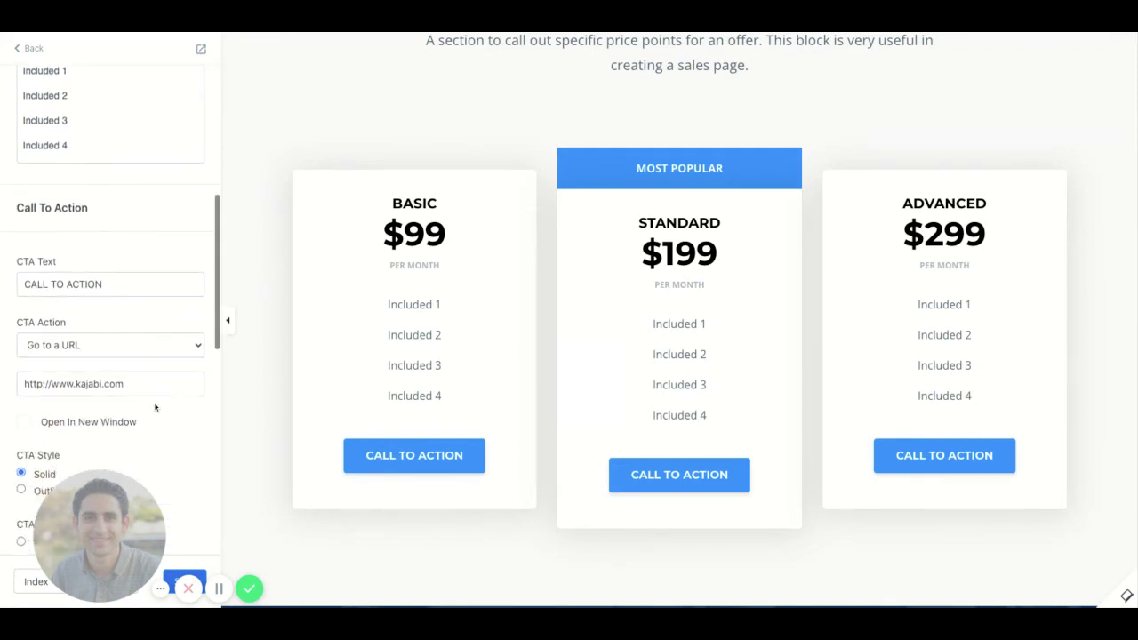
scroll(155, 407, "down", 3)
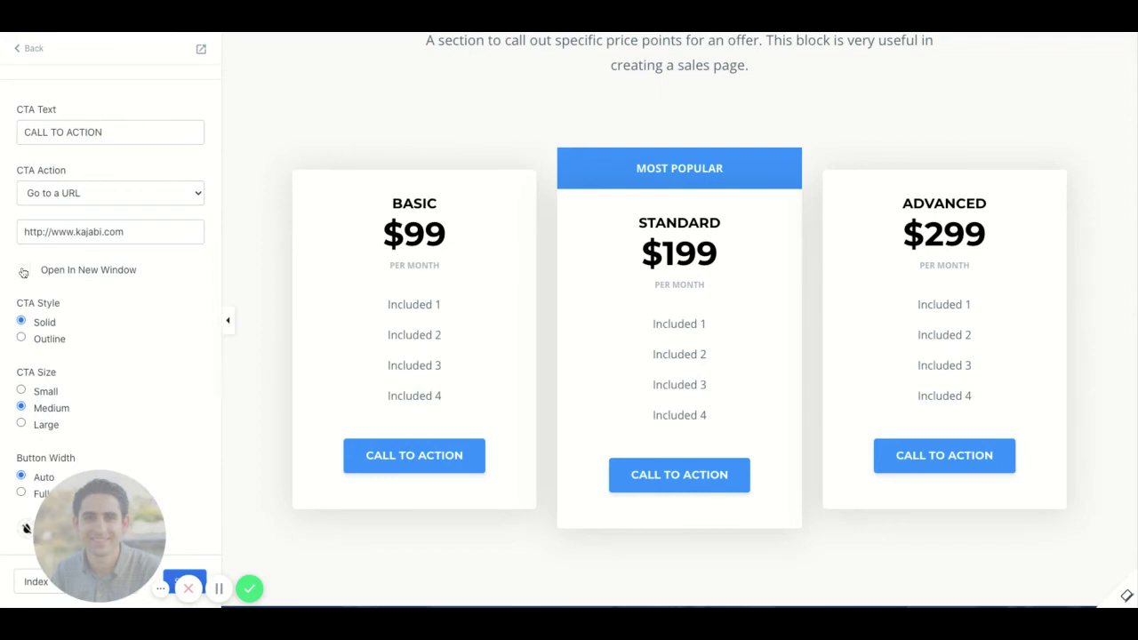
left_click(50, 341)
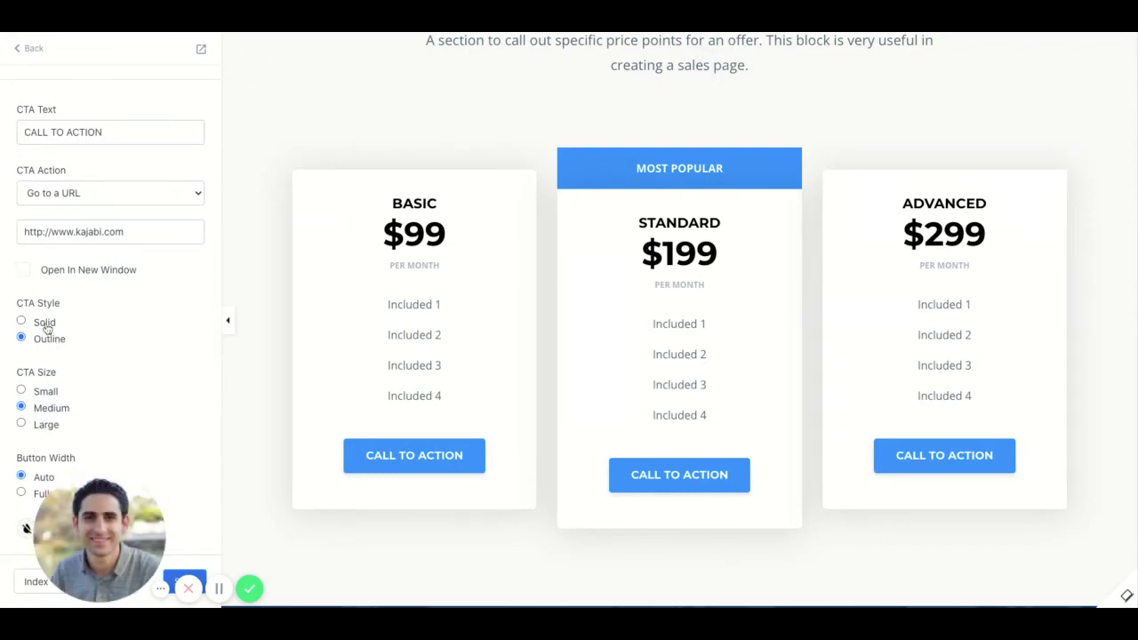
left_click(46, 328)
scroll(130, 344, "down", 5)
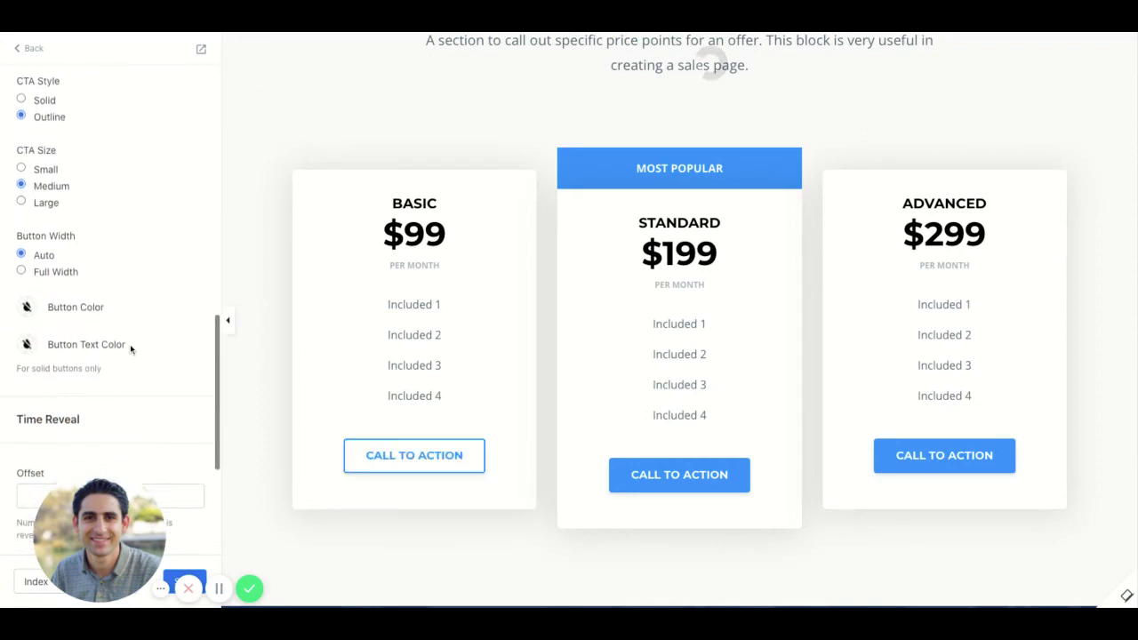
Step: Look over the BASIC pricing option's Time Reveal and Block Appearance settings, then return to the page's section list
scroll(63, 308, "down", 5)
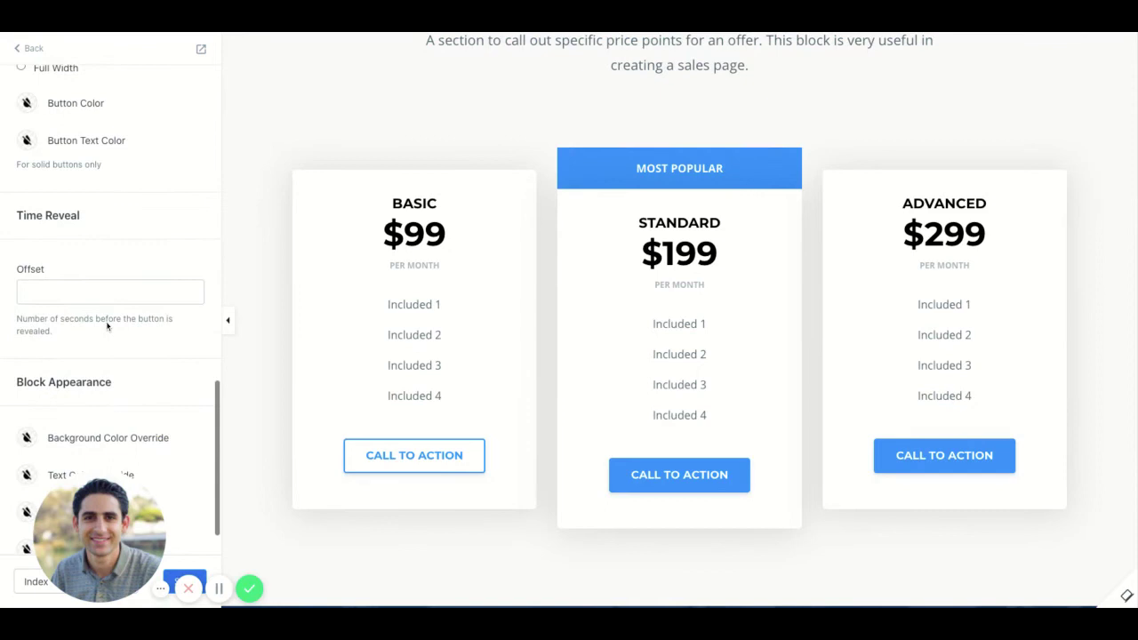
left_click(105, 276)
scroll(126, 311, "down", 1)
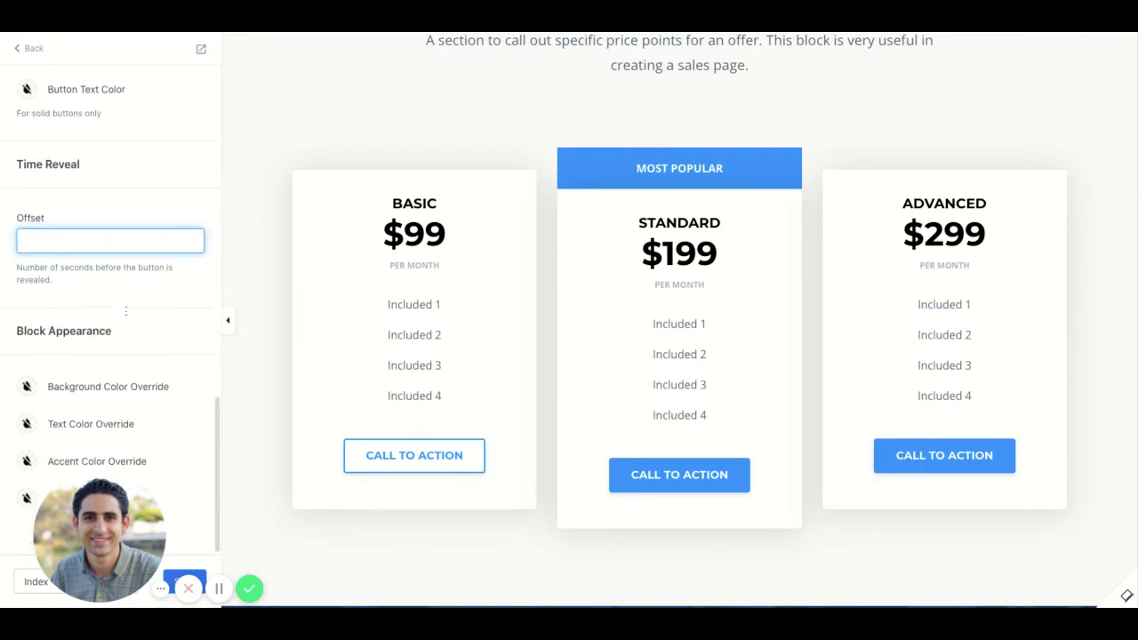
scroll(125, 312, "up", 6)
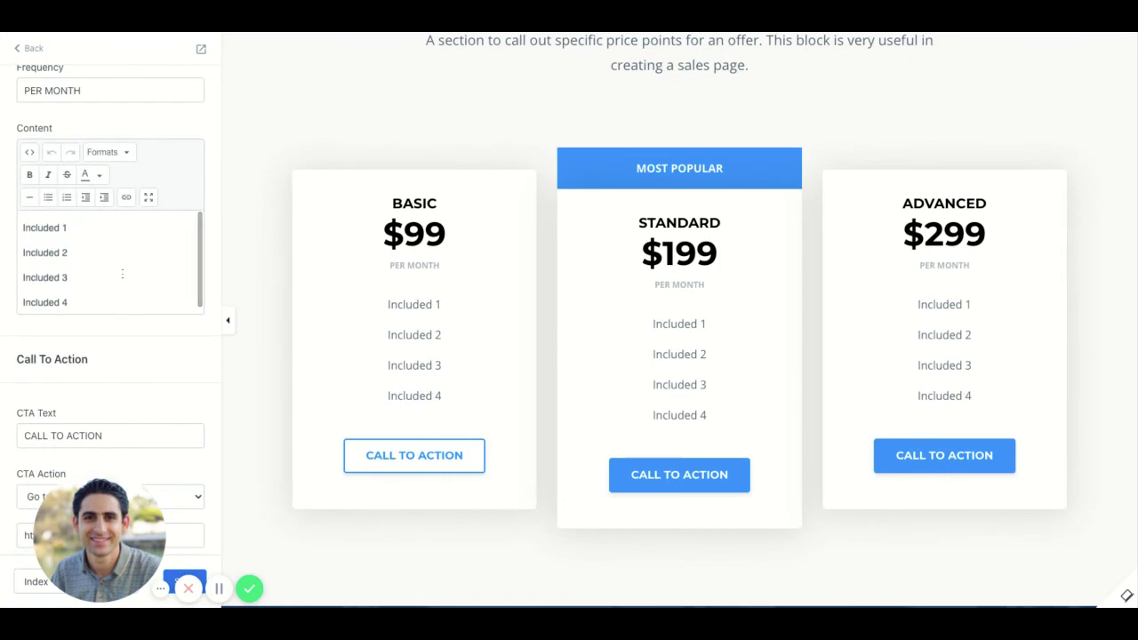
scroll(71, 118, "up", 6)
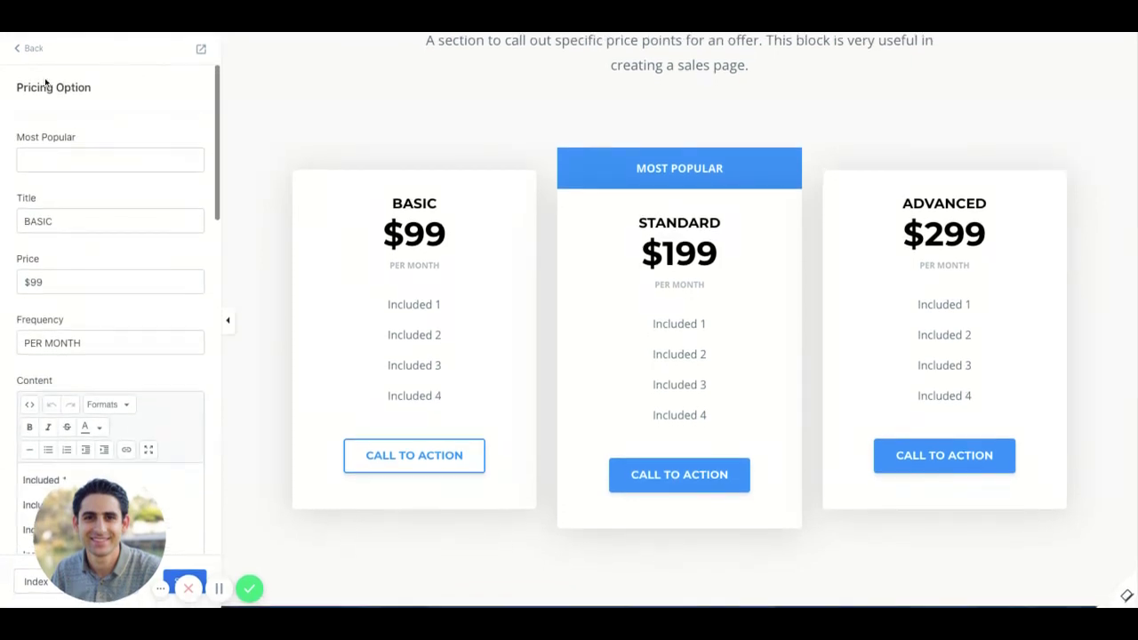
left_click(25, 50)
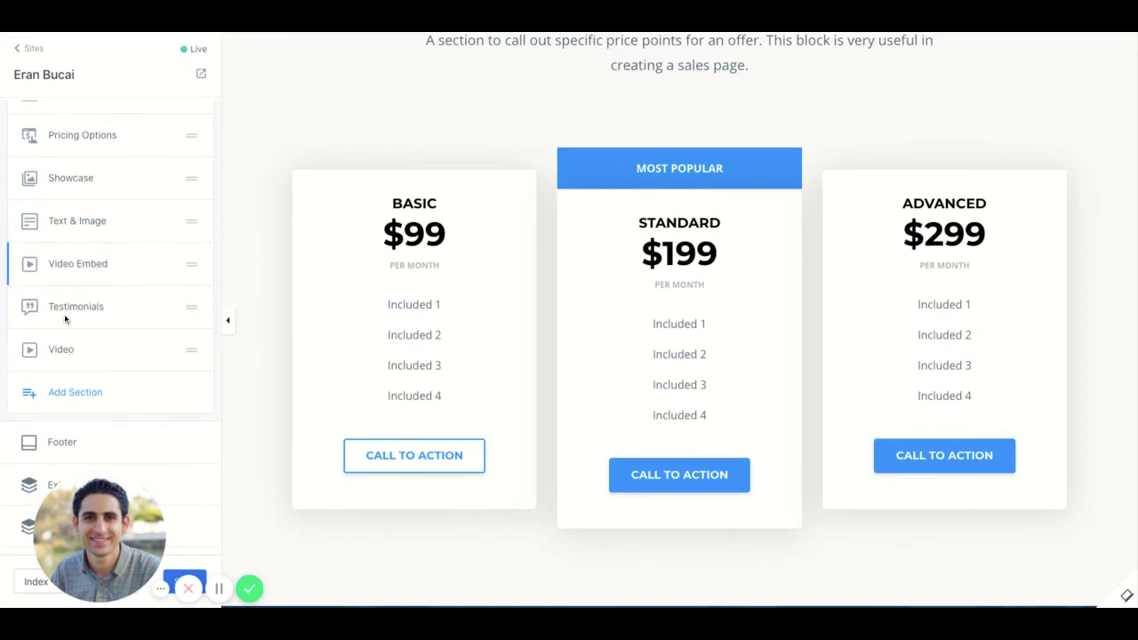
Step: Open the Video section's Video End CTA block and look over its text, action, URL and style settings
left_click(64, 354)
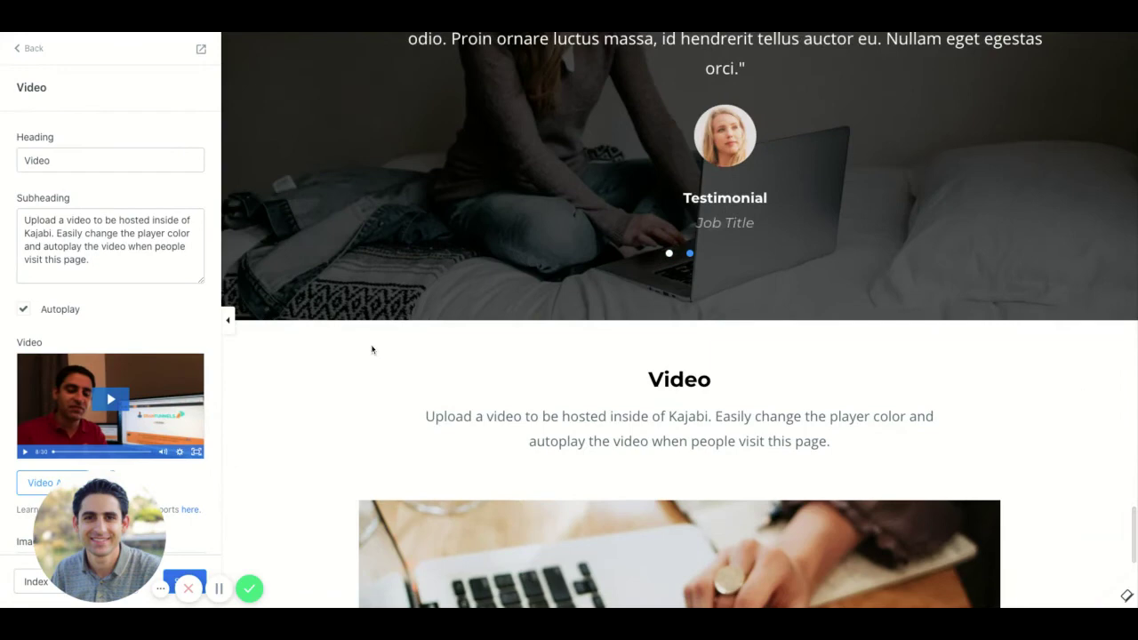
scroll(323, 376, "up", 2)
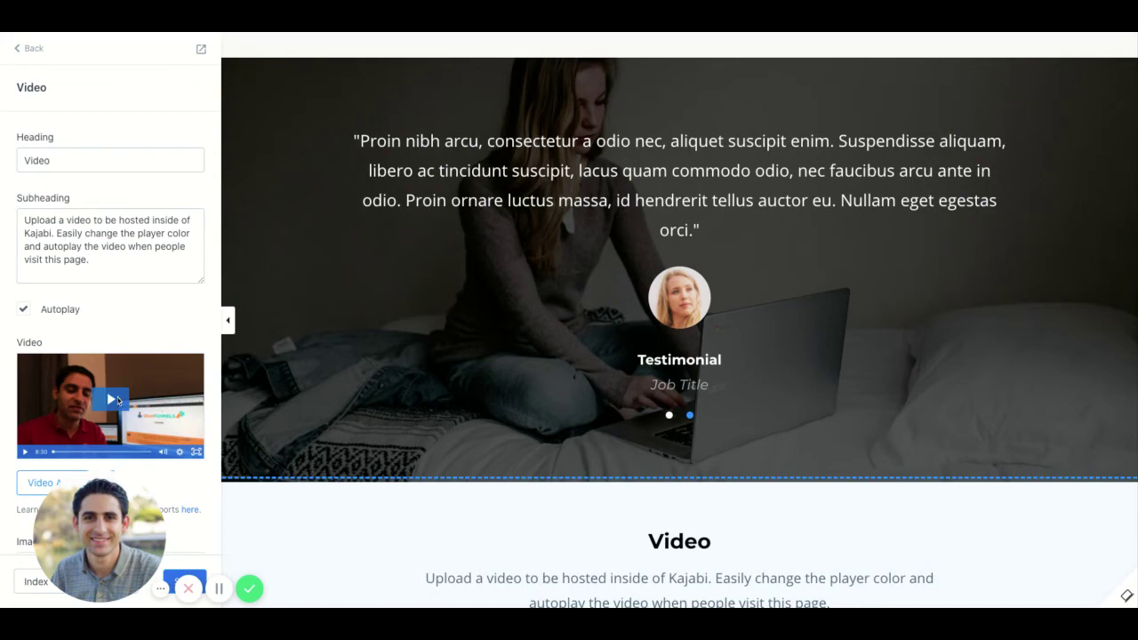
scroll(118, 400, "down", 10)
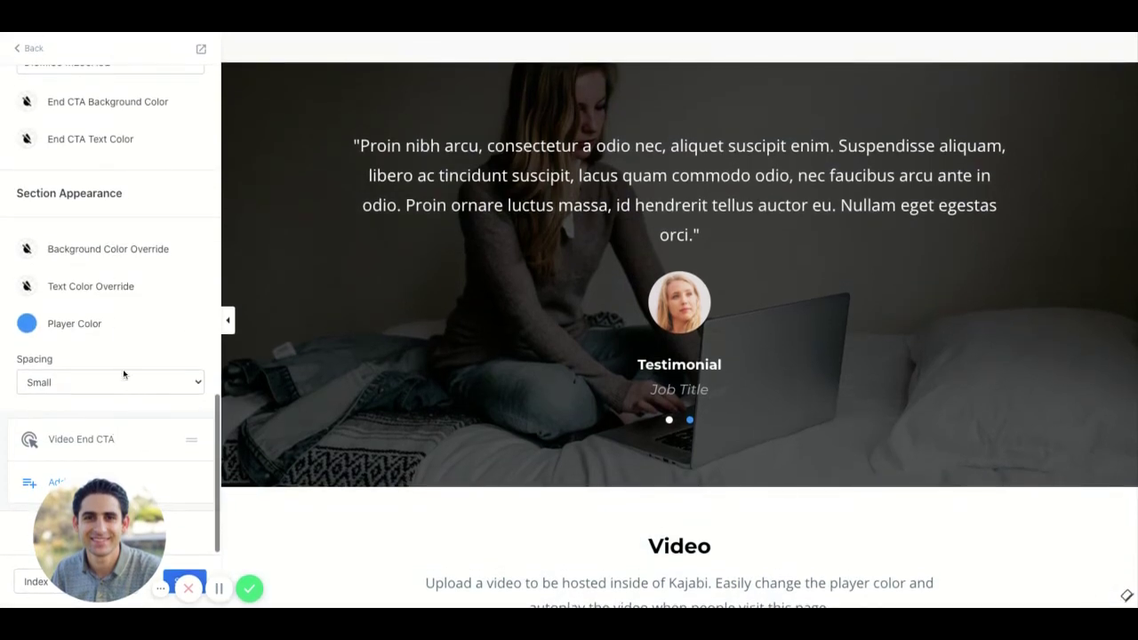
left_click(94, 439)
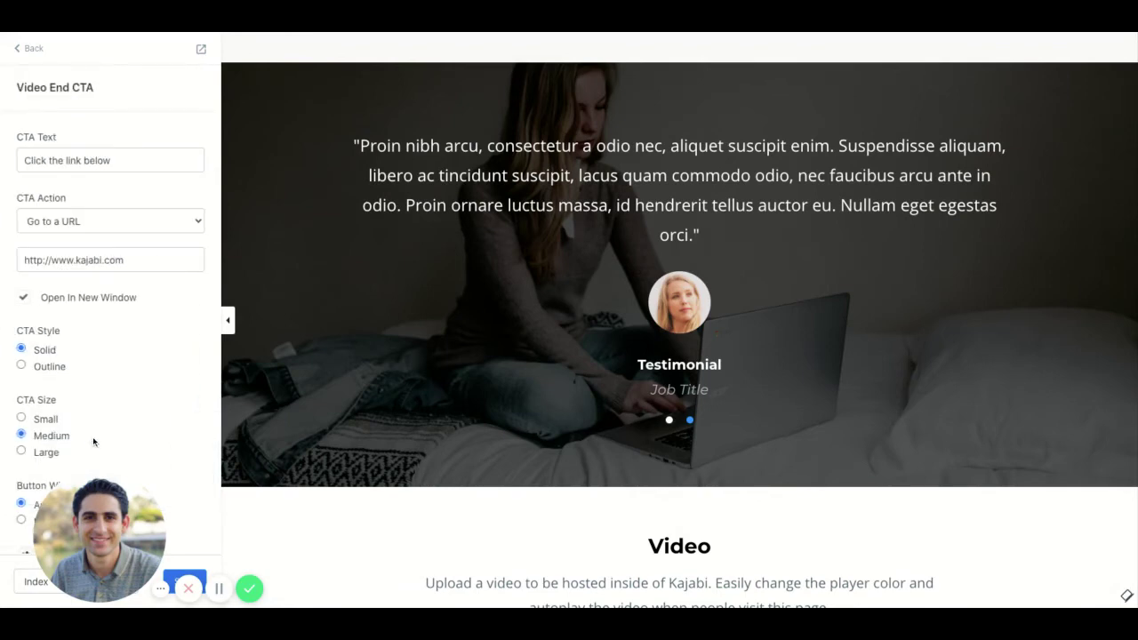
left_click(131, 160)
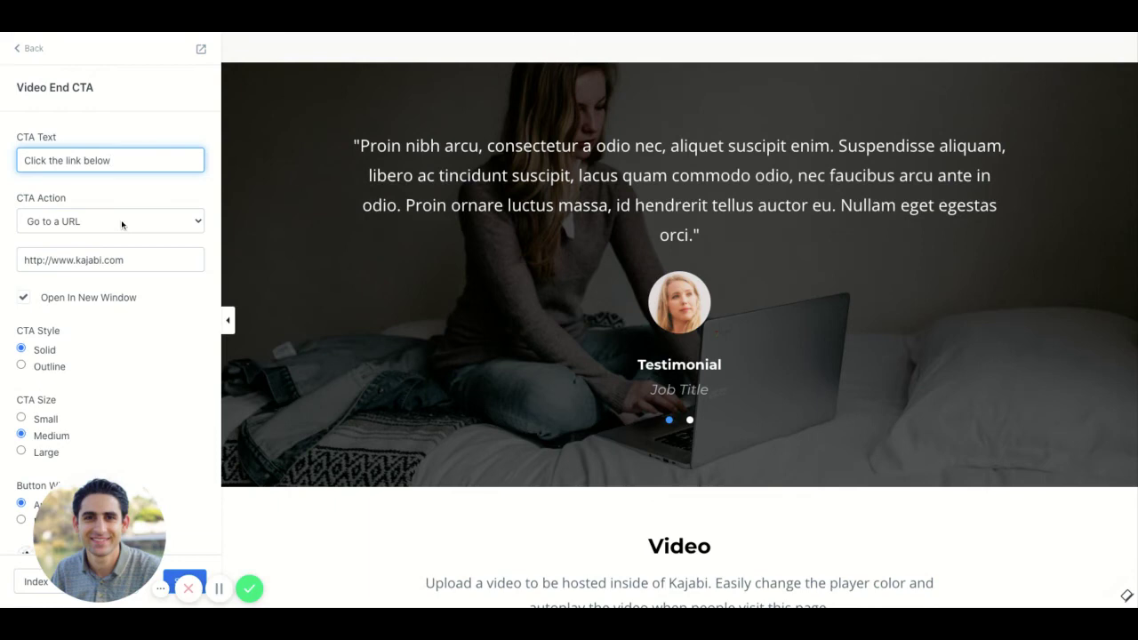
left_click(133, 259)
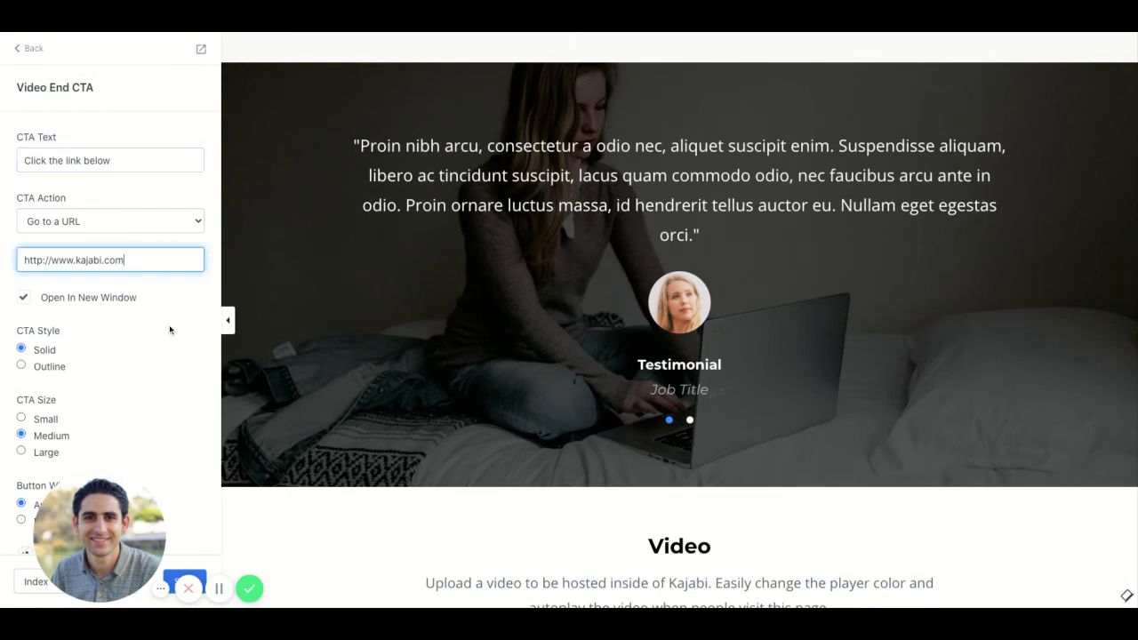
scroll(147, 280, "down", 5)
scroll(133, 213, "up", 5)
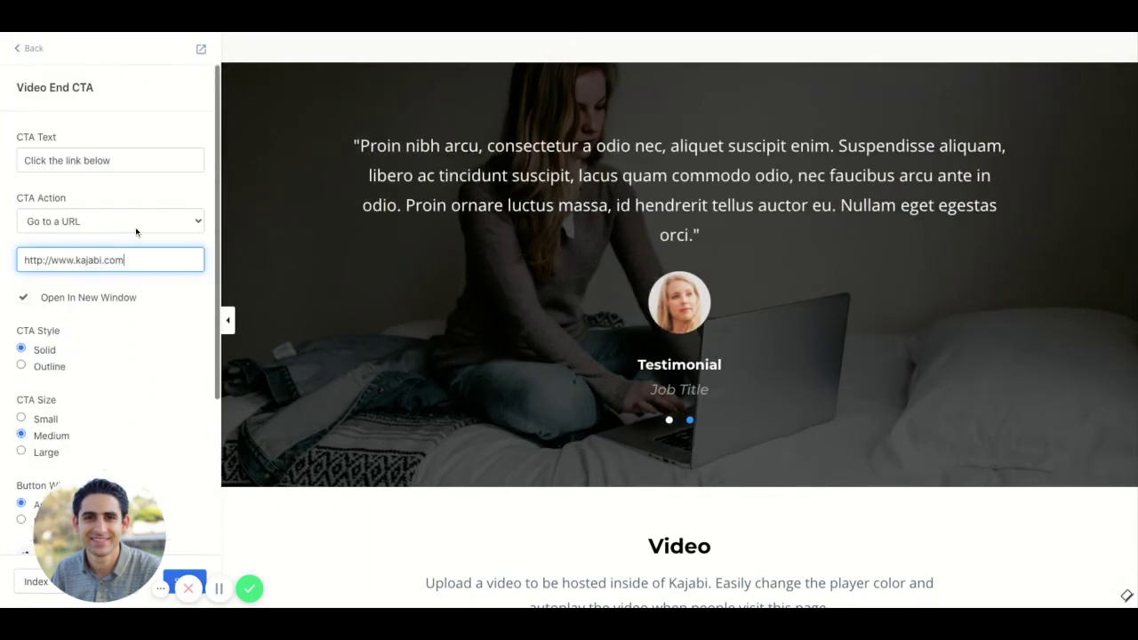
Step: Try Go to a Checkout Page and Go to a Landing Page as the Video End CTA's action
left_click(136, 230)
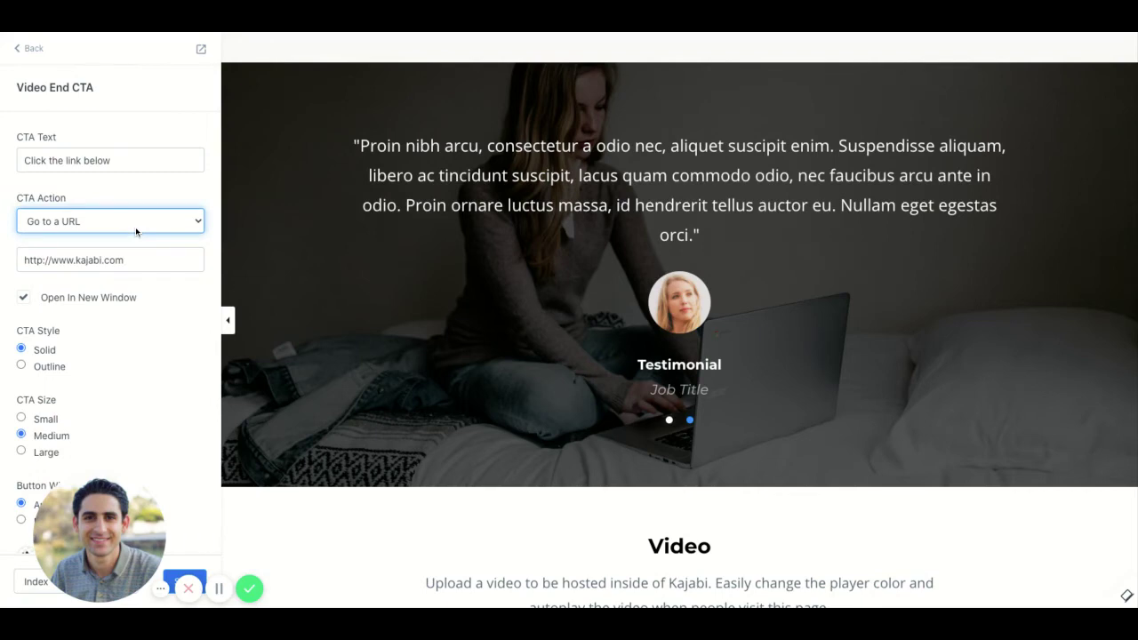
left_click(98, 199)
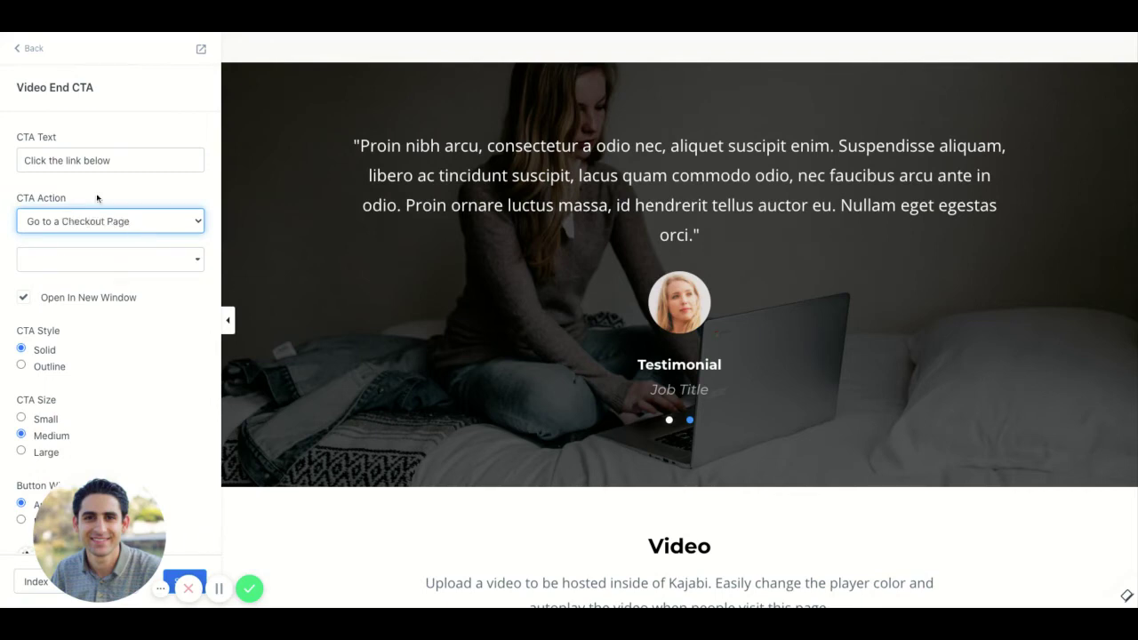
left_click(137, 263)
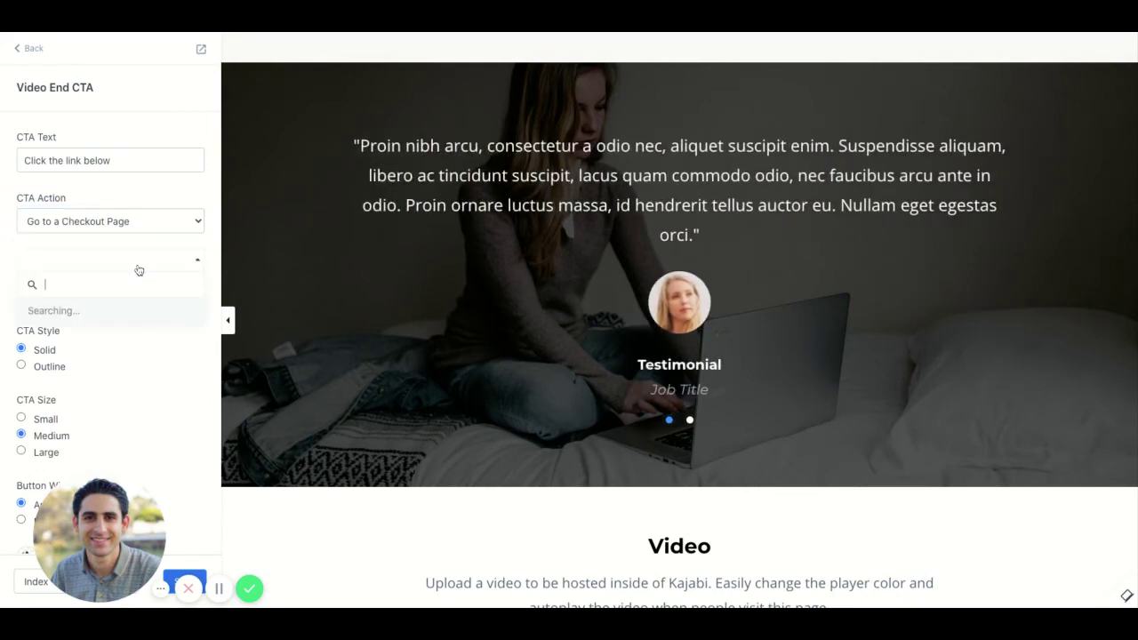
left_click(140, 220)
left_click(138, 224)
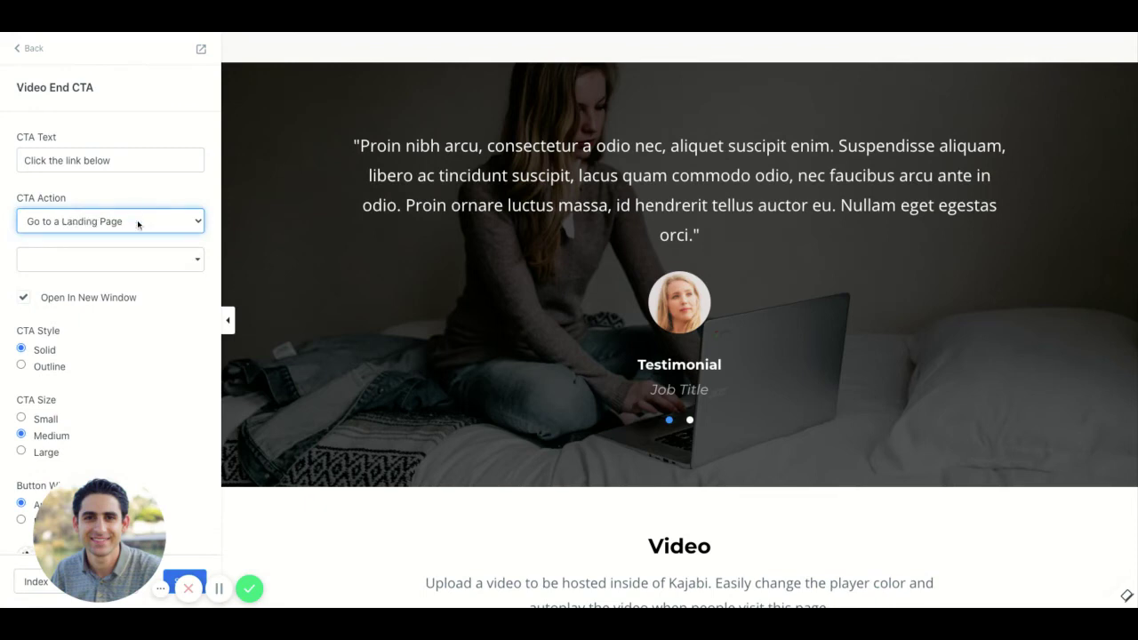
Step: Try Download a file as the Video End CTA's action, view the file upload sources and close the file chooser
left_click(136, 259)
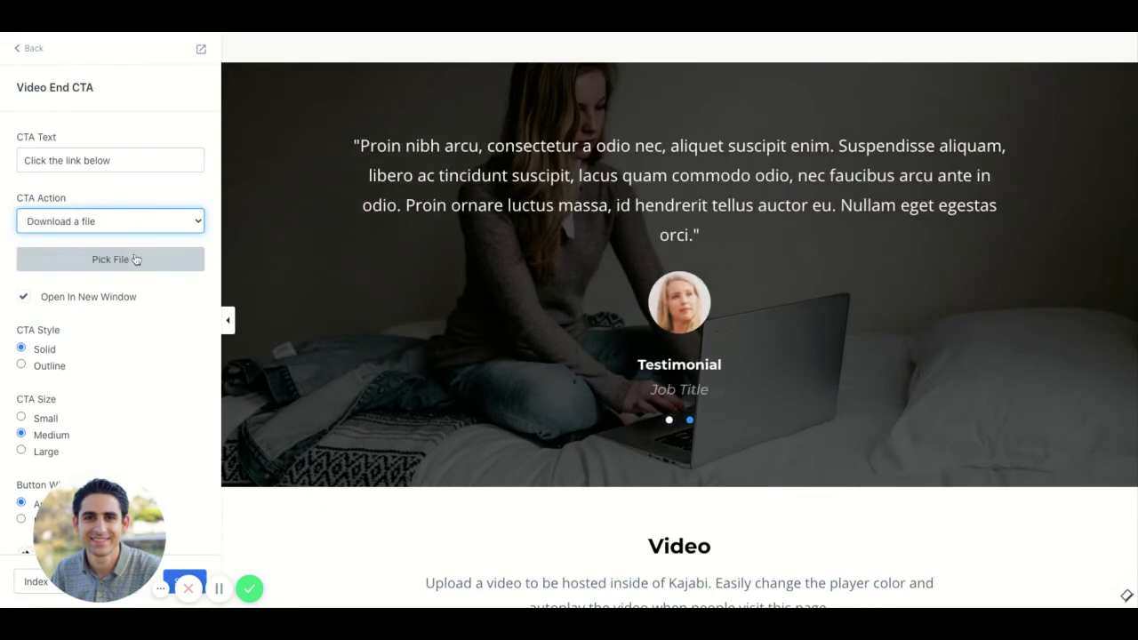
left_click(139, 260)
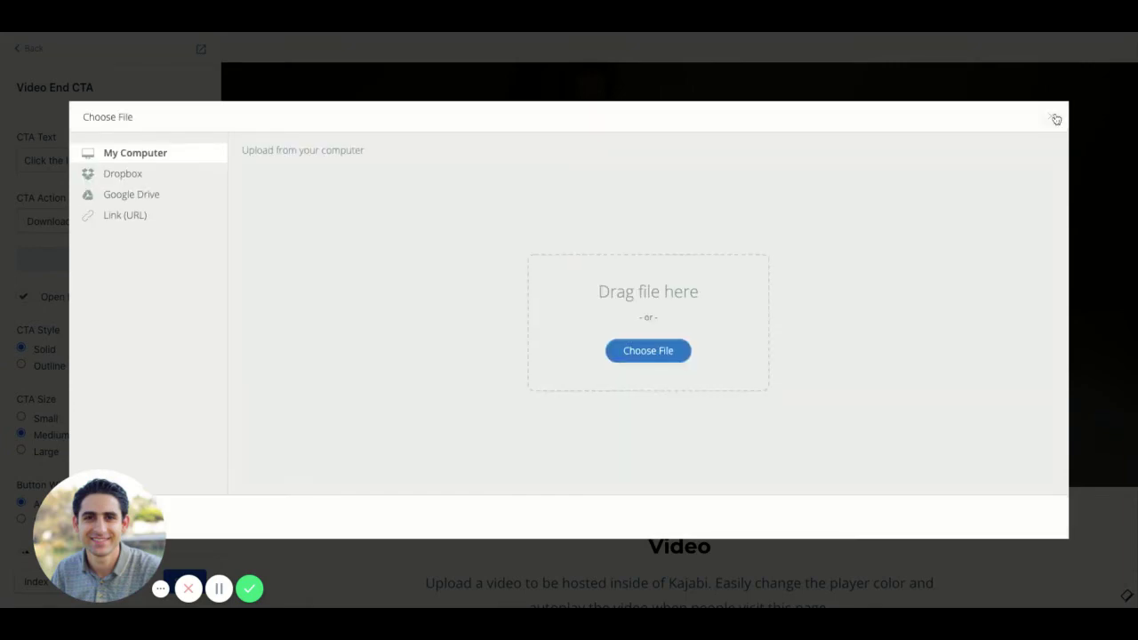
key("Escape")
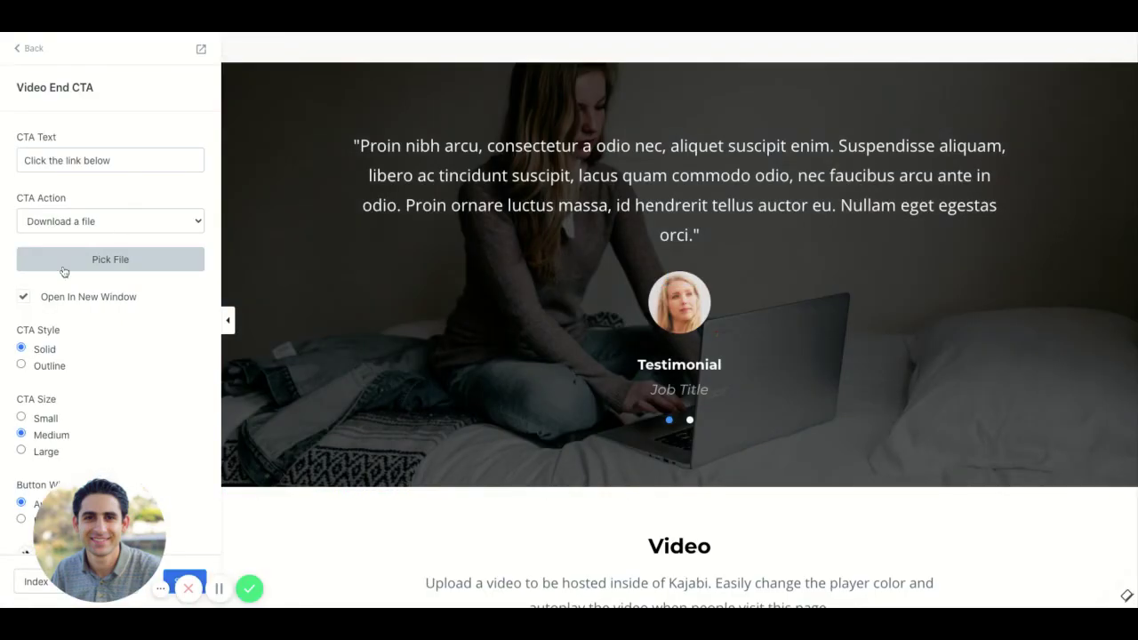
Step: Set the Video End CTA's action to Open two step optin popup
left_click(110, 221)
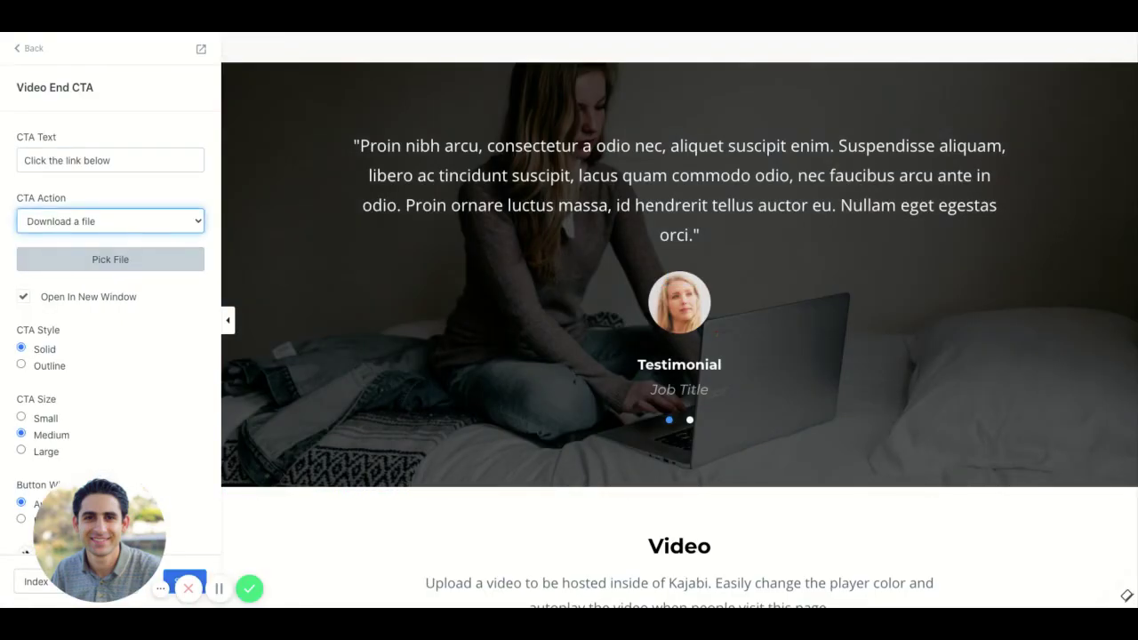
left_click(114, 254)
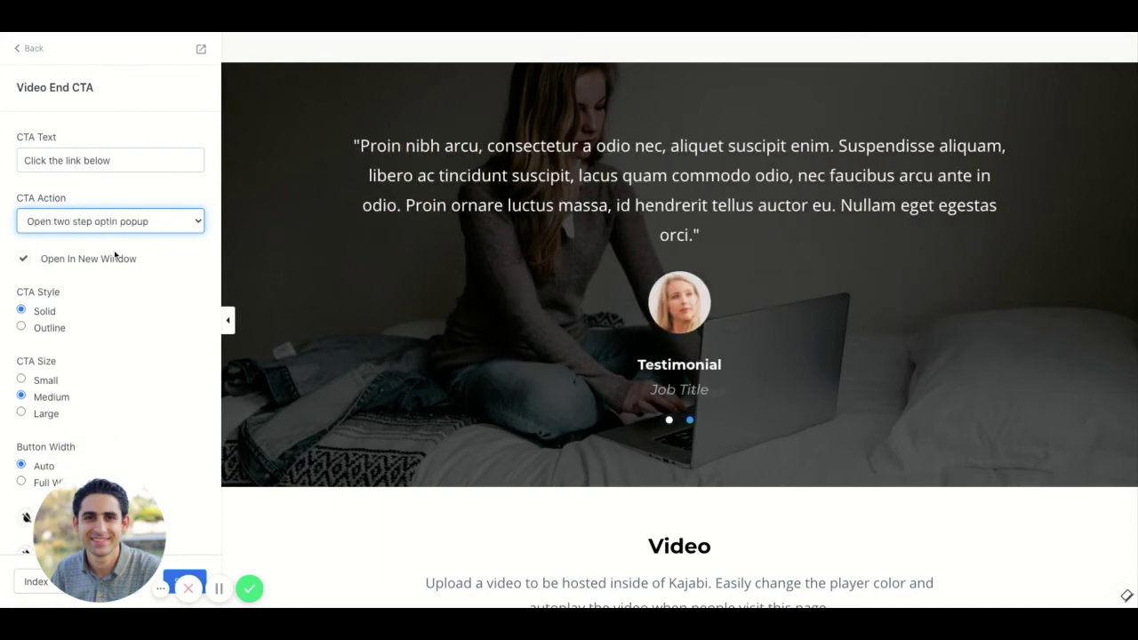
scroll(118, 269, "down", 3)
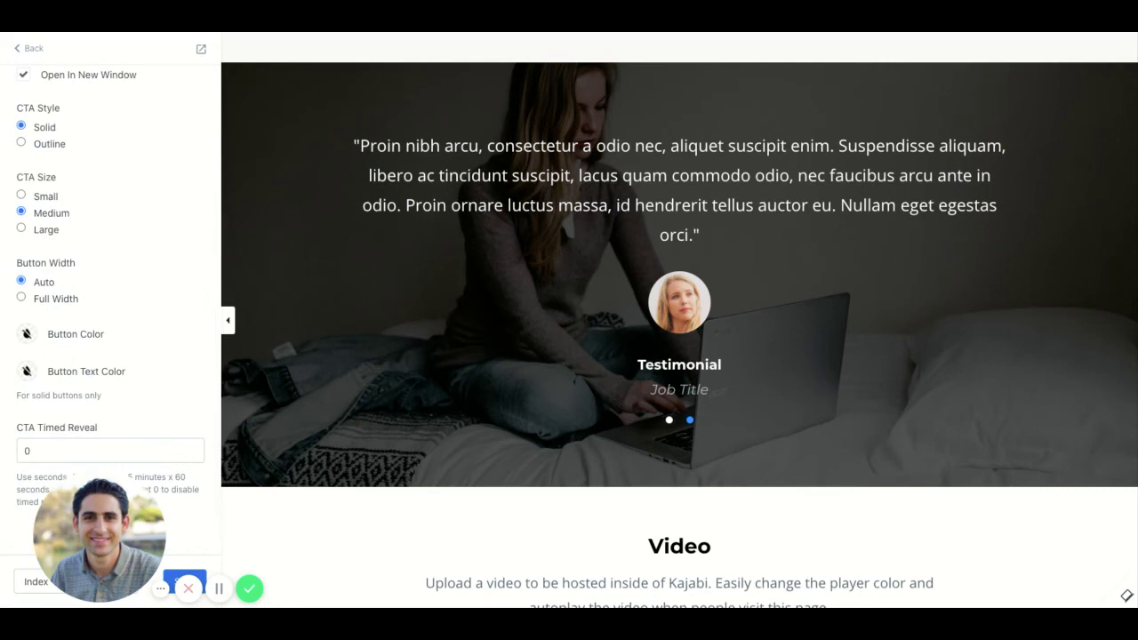
scroll(110, 284, "up", 3)
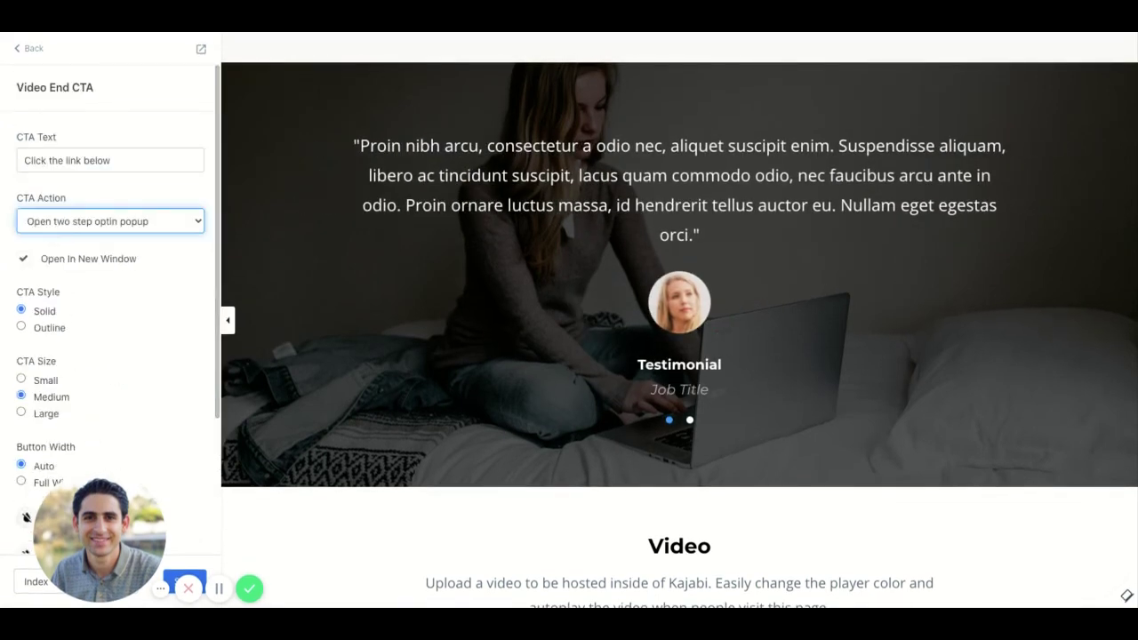
Step: Look over the Video End CTA's button style and timed reveal options and return to the Video section's settings
scroll(38, 107, "down", 1)
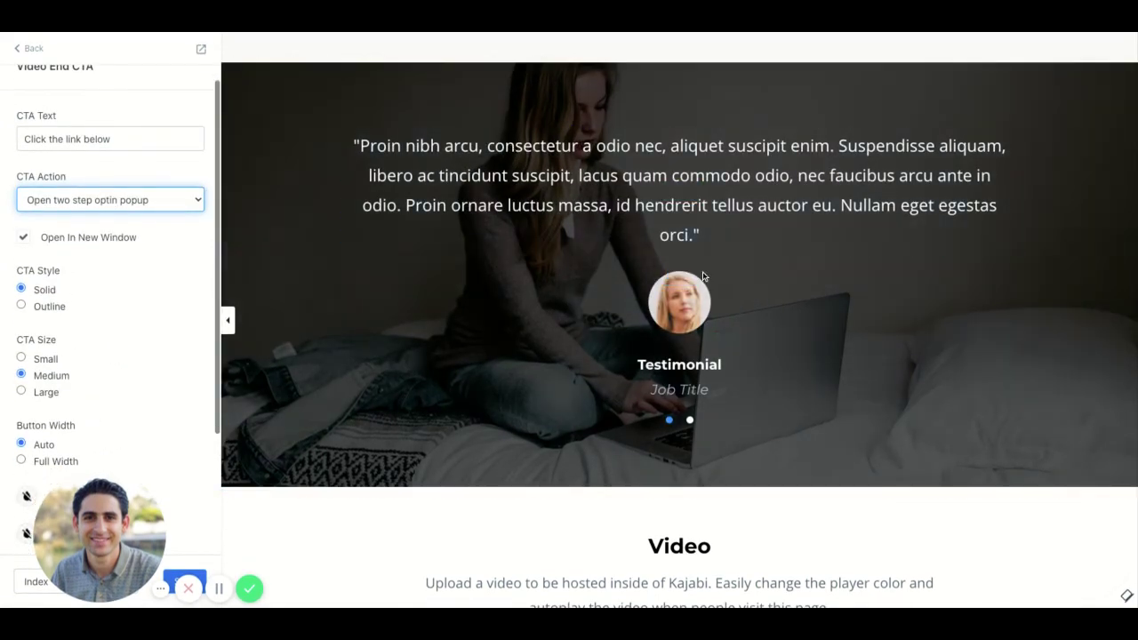
scroll(114, 363, "down", 3)
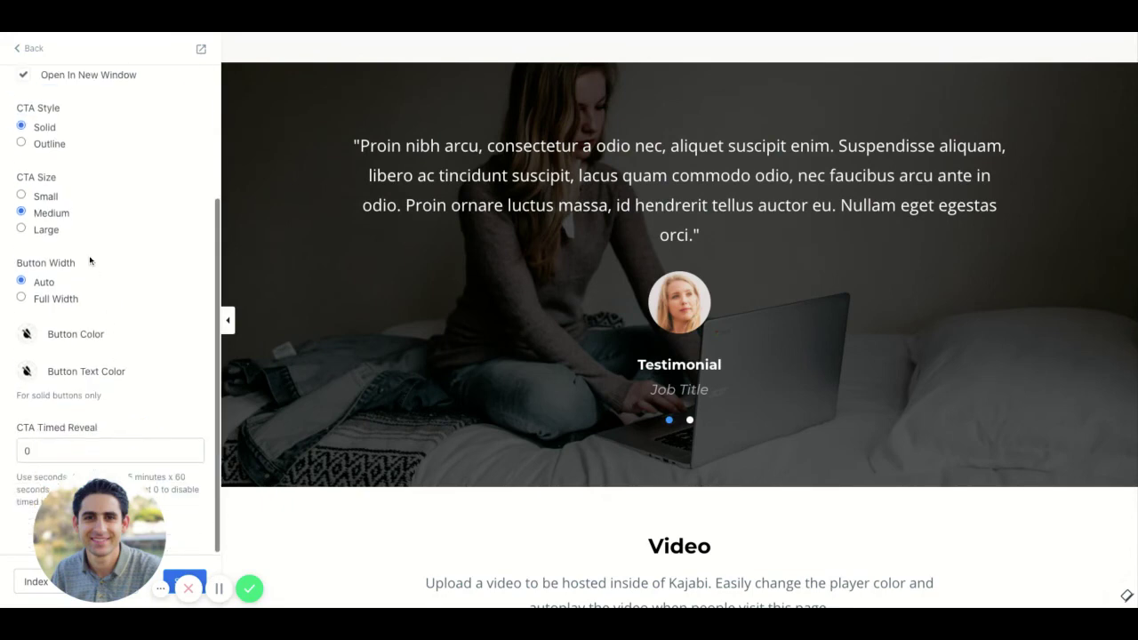
scroll(122, 328, "up", 3)
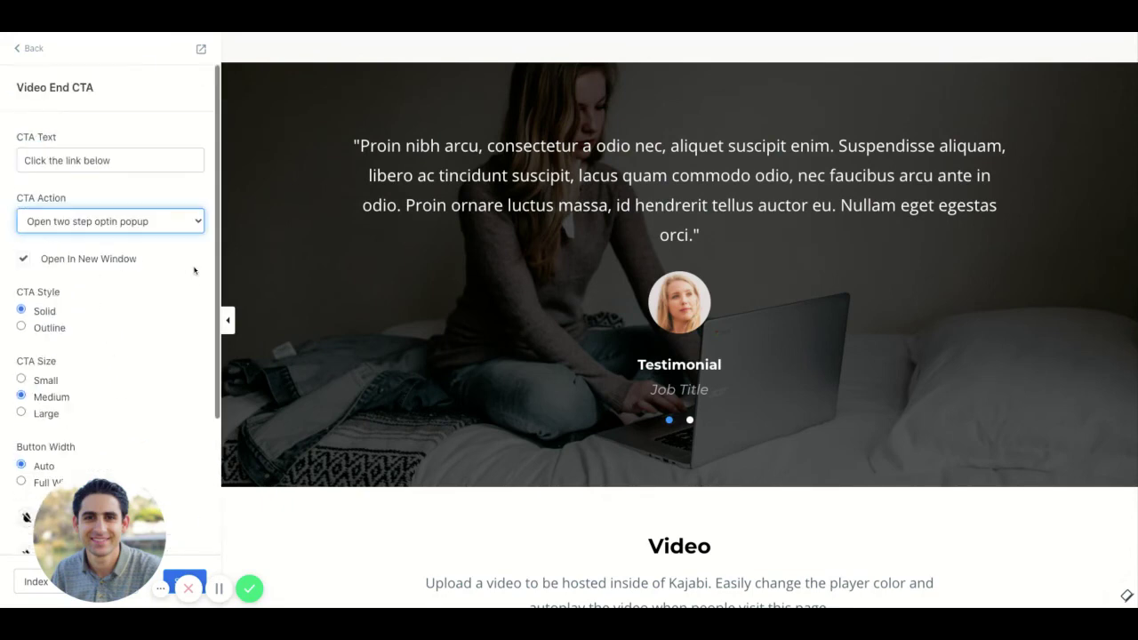
left_click(22, 53)
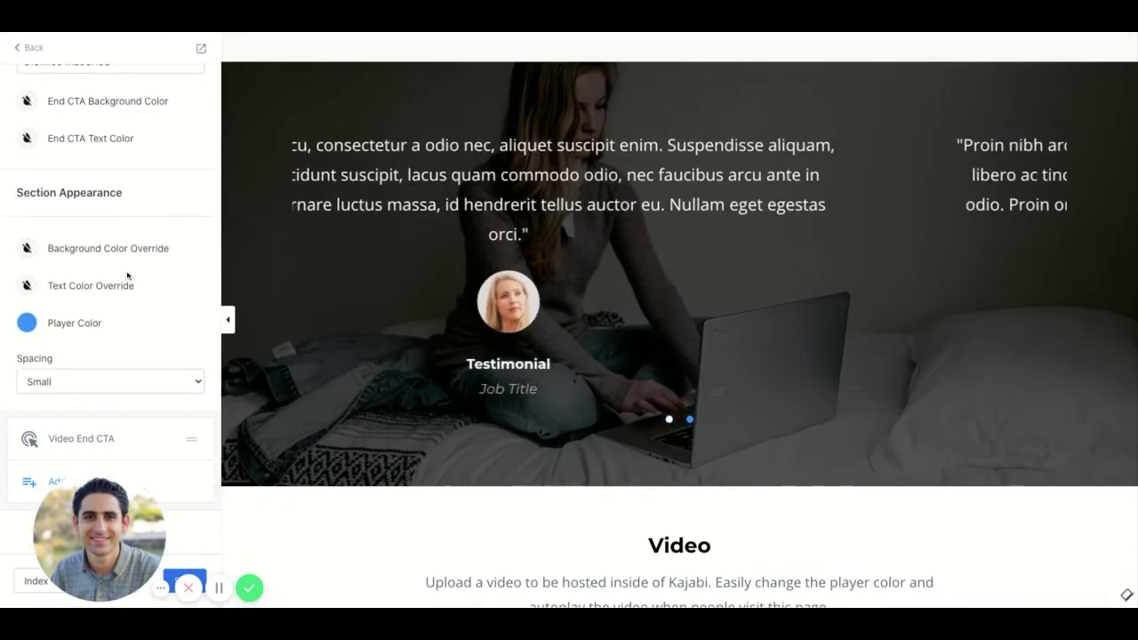
scroll(127, 273, "up", 10)
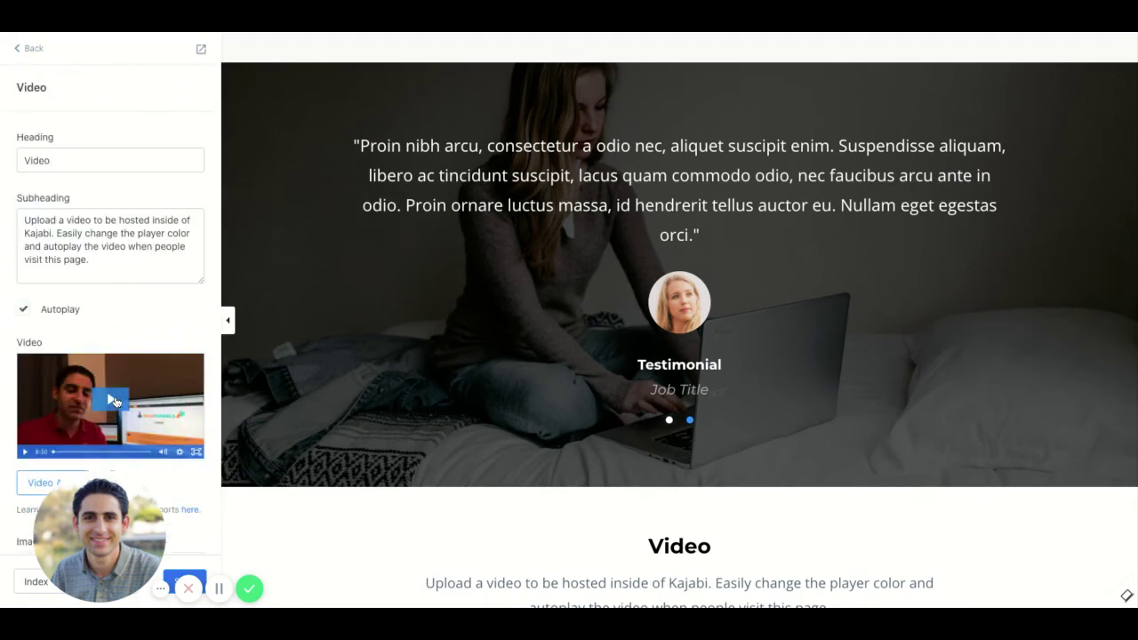
Step: Leave the Video section's settings and look over the site's section list and the page preview
left_click(15, 51)
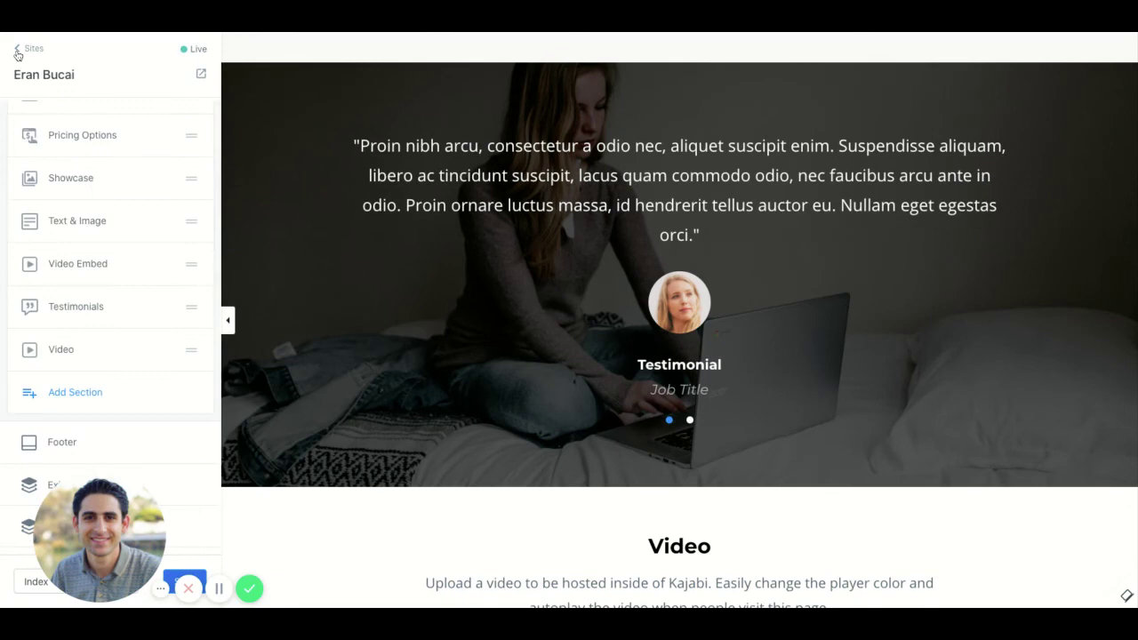
scroll(77, 240, "up", 2)
scroll(79, 243, "down", 2)
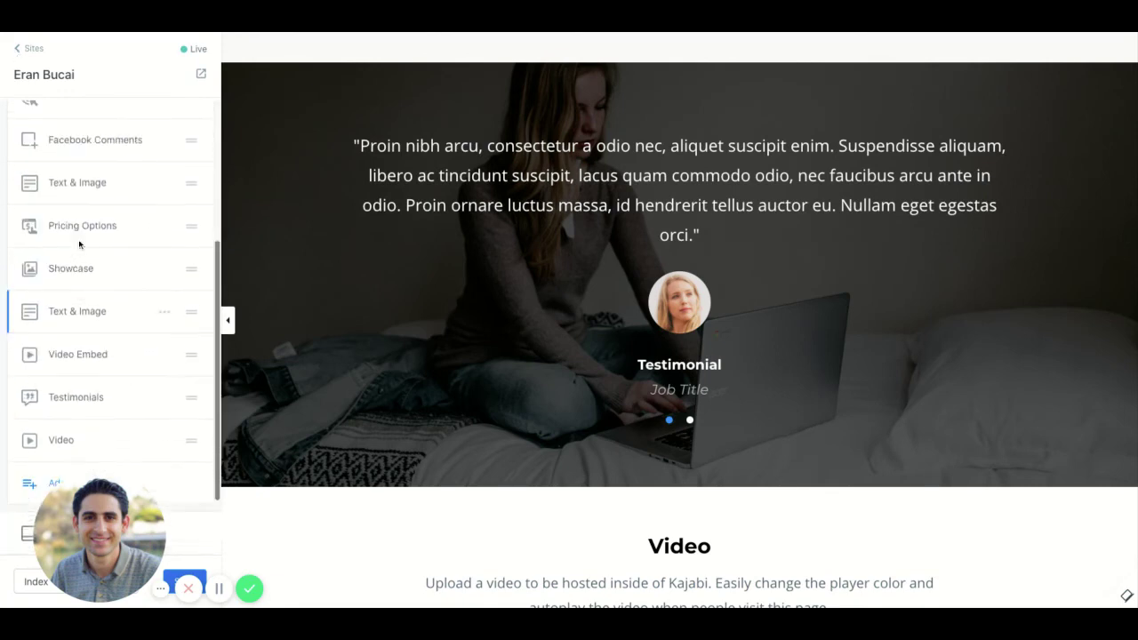
scroll(78, 243, "up", 3)
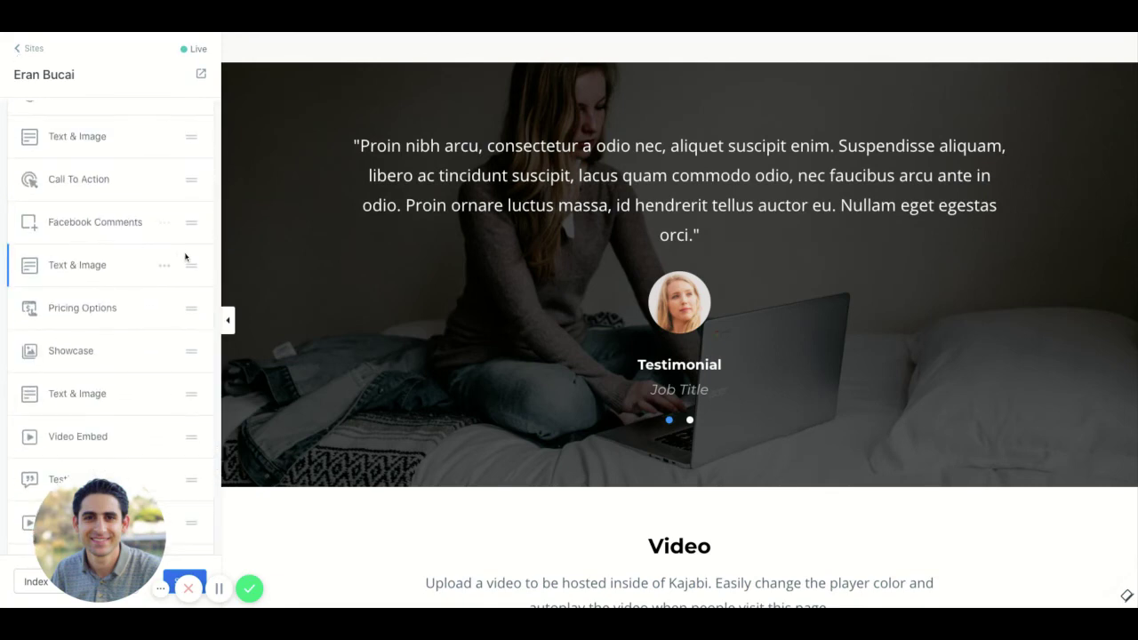
scroll(177, 285, "up", 3)
scroll(271, 319, "up", 6)
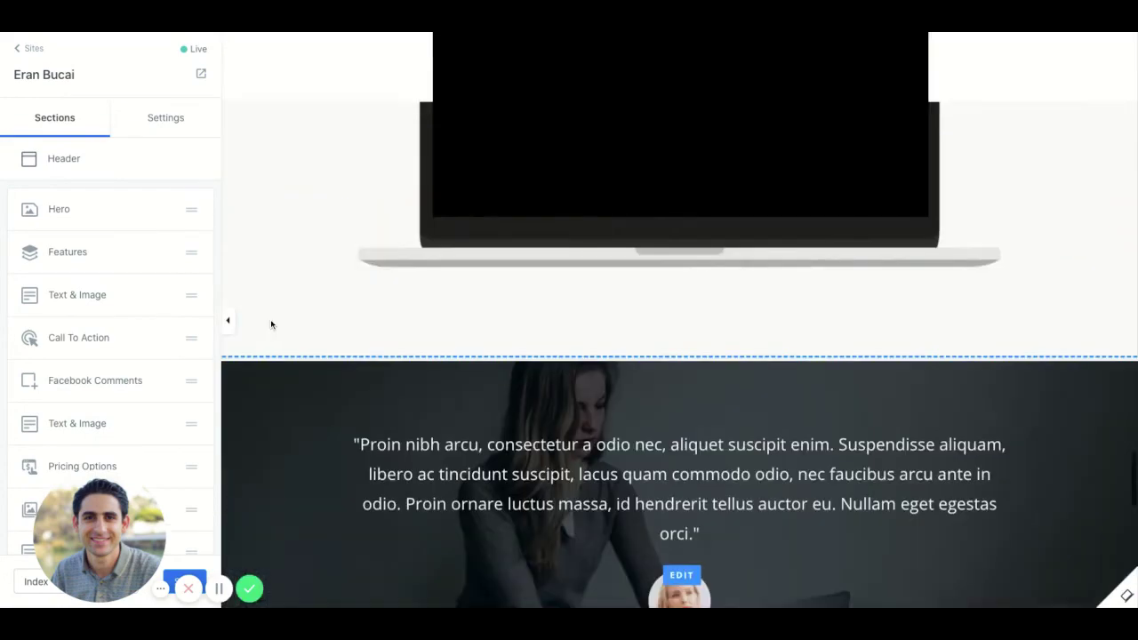
scroll(419, 313, "down", 10)
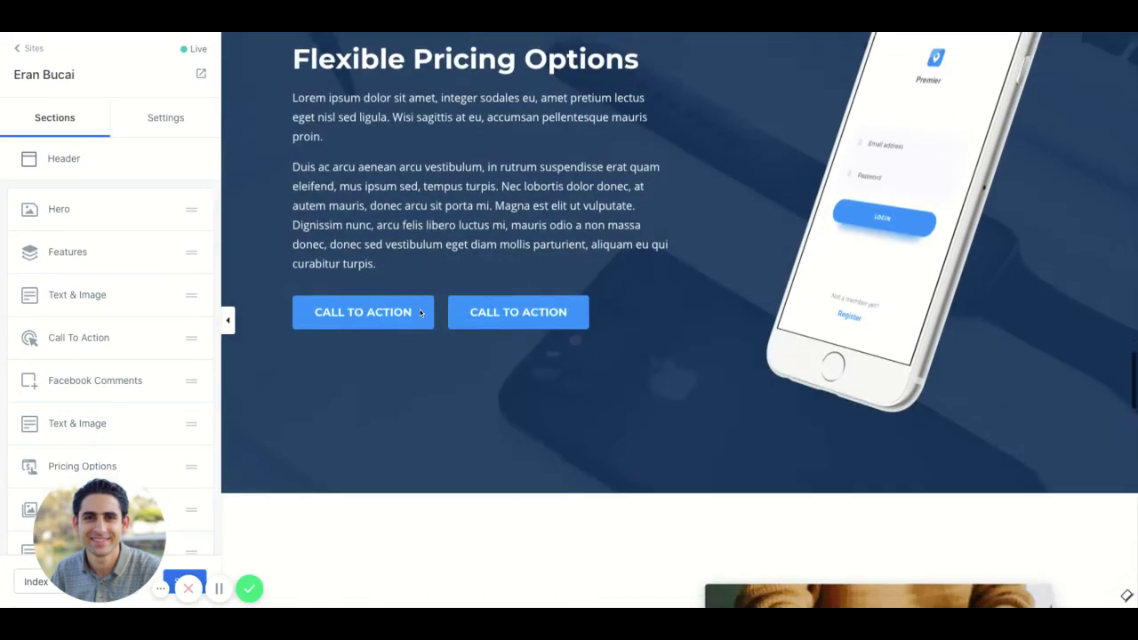
scroll(419, 310, "up", 15)
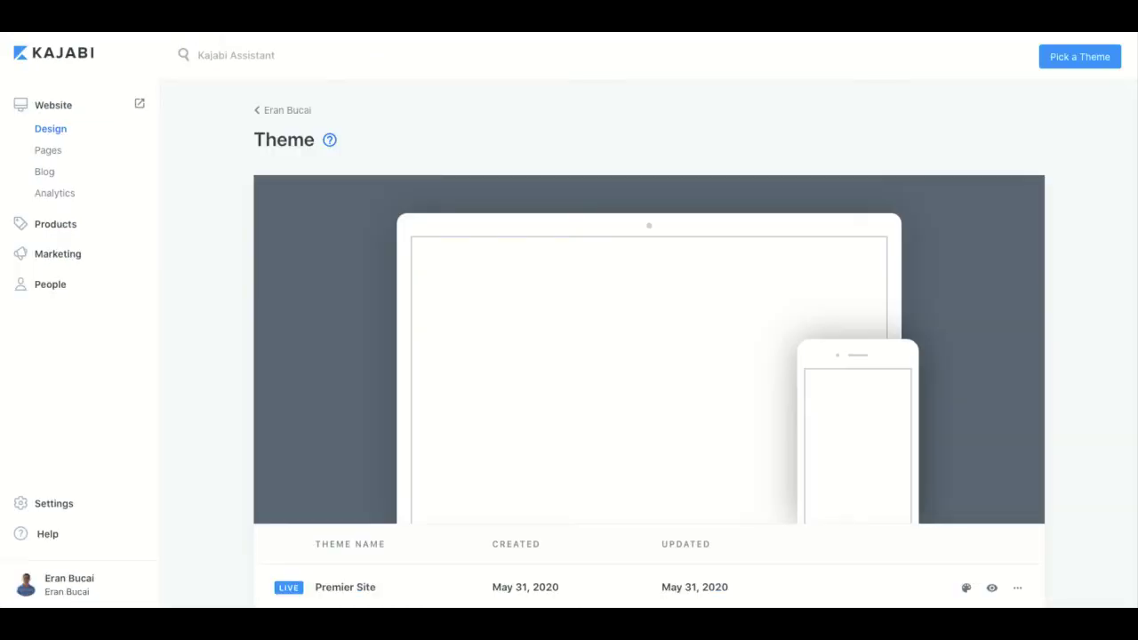
Step: View the site's Theme page and examine the Add People form for a single person or multiple people
scroll(649, 338, "down", 2)
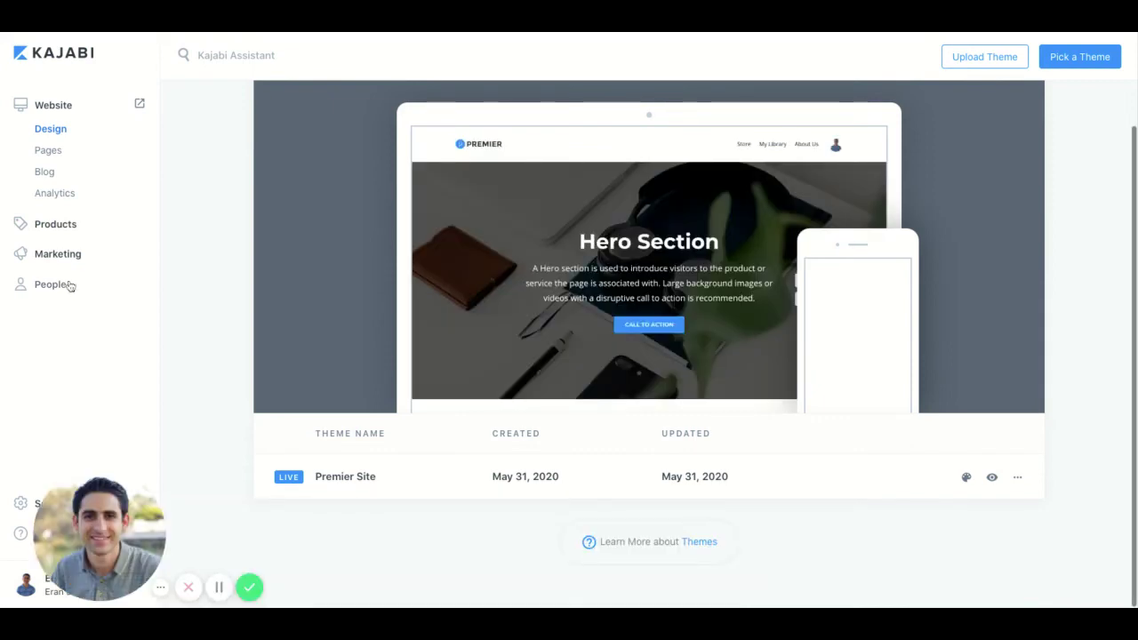
left_click(121, 281)
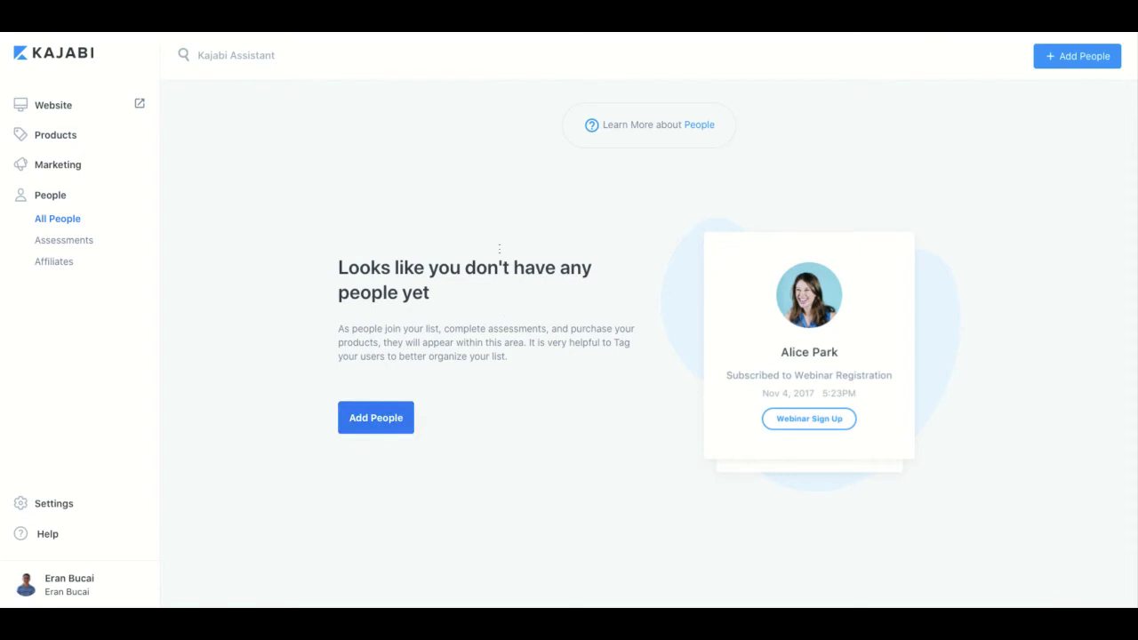
left_click(396, 412)
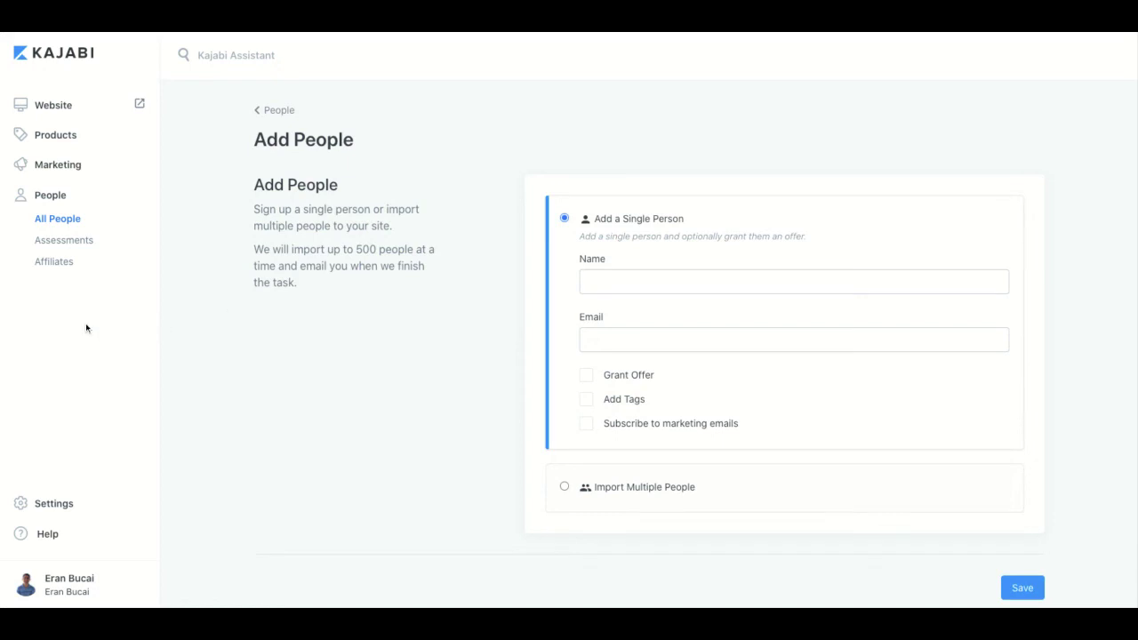
scroll(85, 325, "down", 2)
scroll(70, 270, "up", 2)
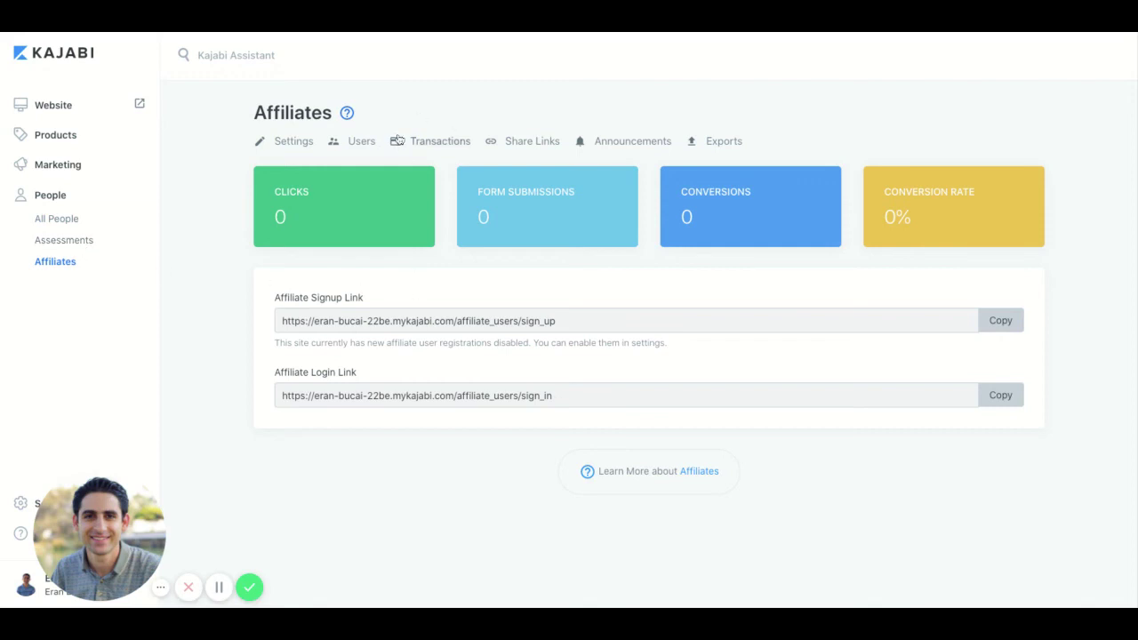
Step: View the Community product and generate a new product named Coaching Program from the Coaching Program blueprint
left_click(55, 134)
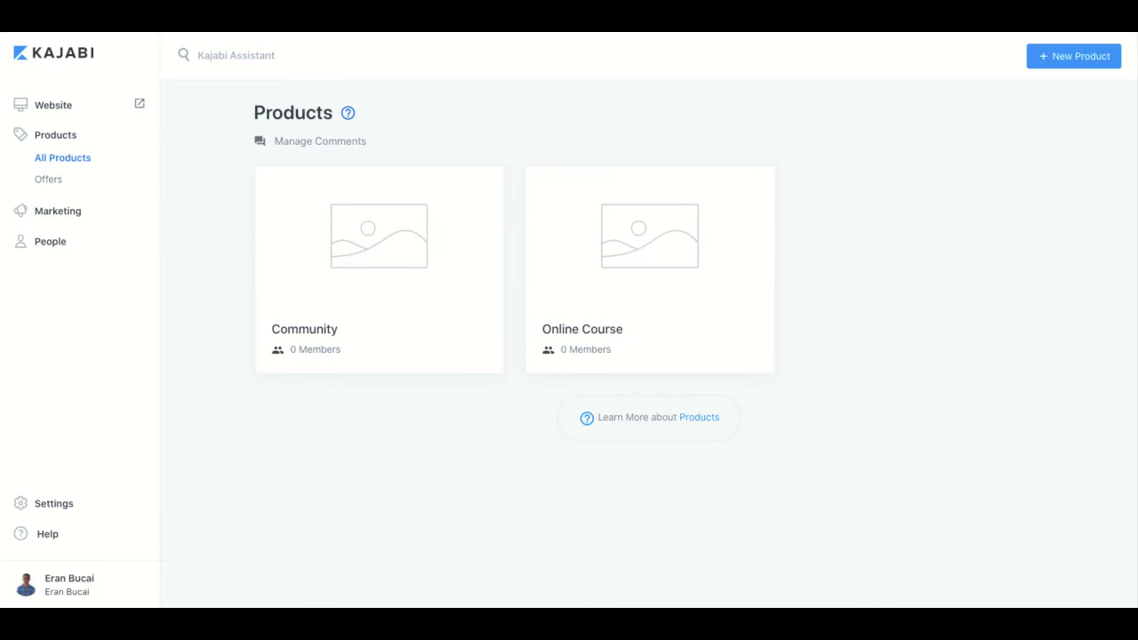
left_click(370, 262)
left_click(1038, 63)
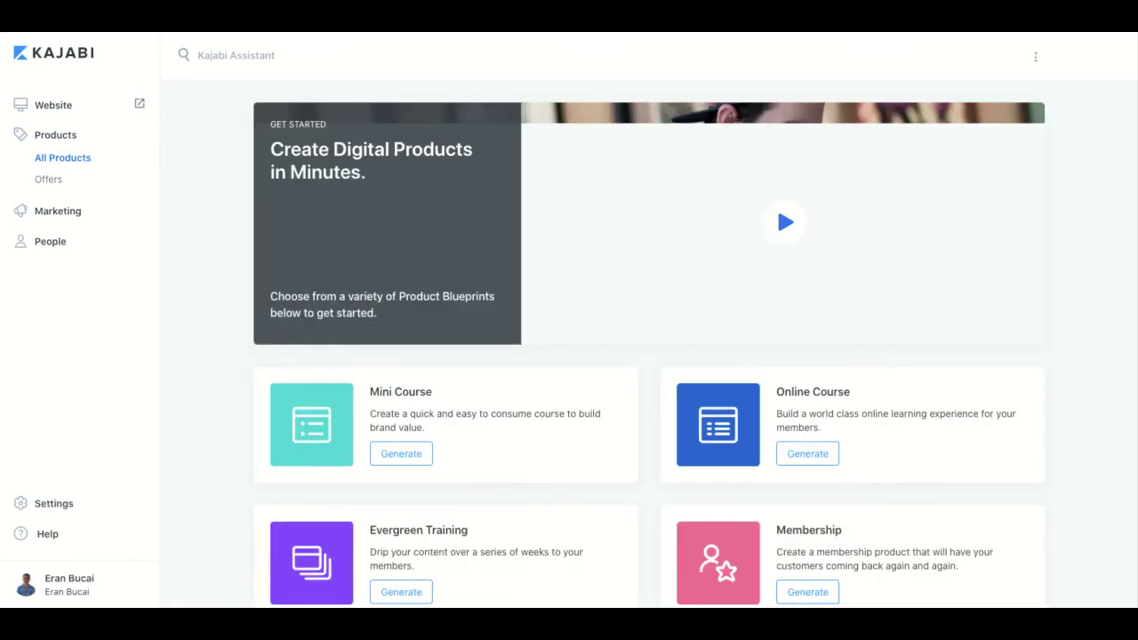
scroll(851, 315, "down", 3)
scroll(777, 313, "down", 4)
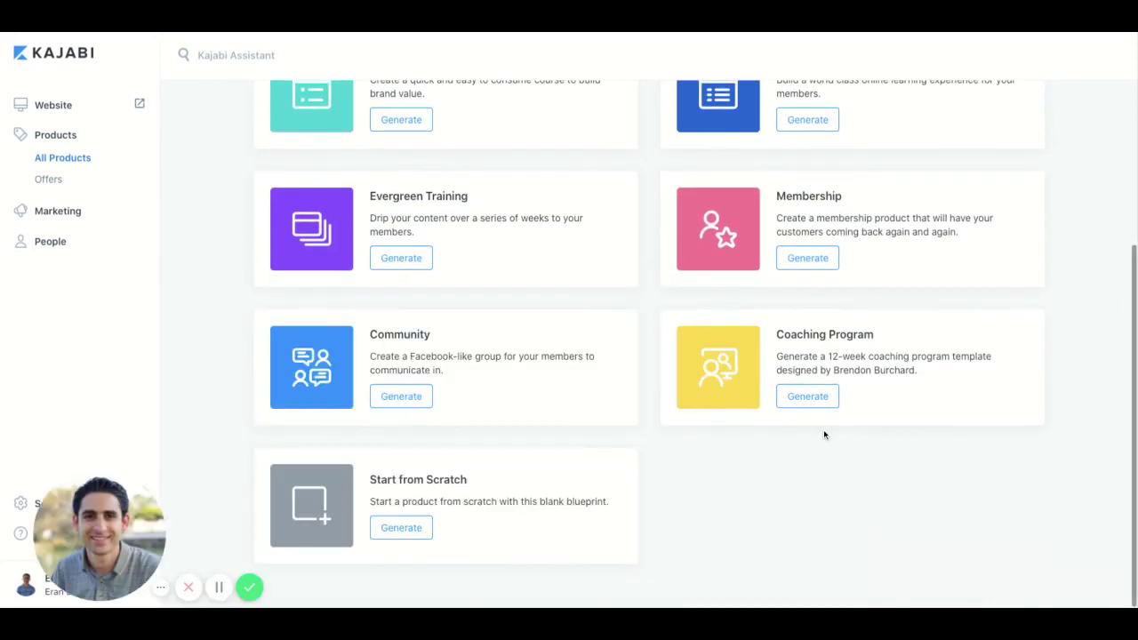
left_click(813, 399)
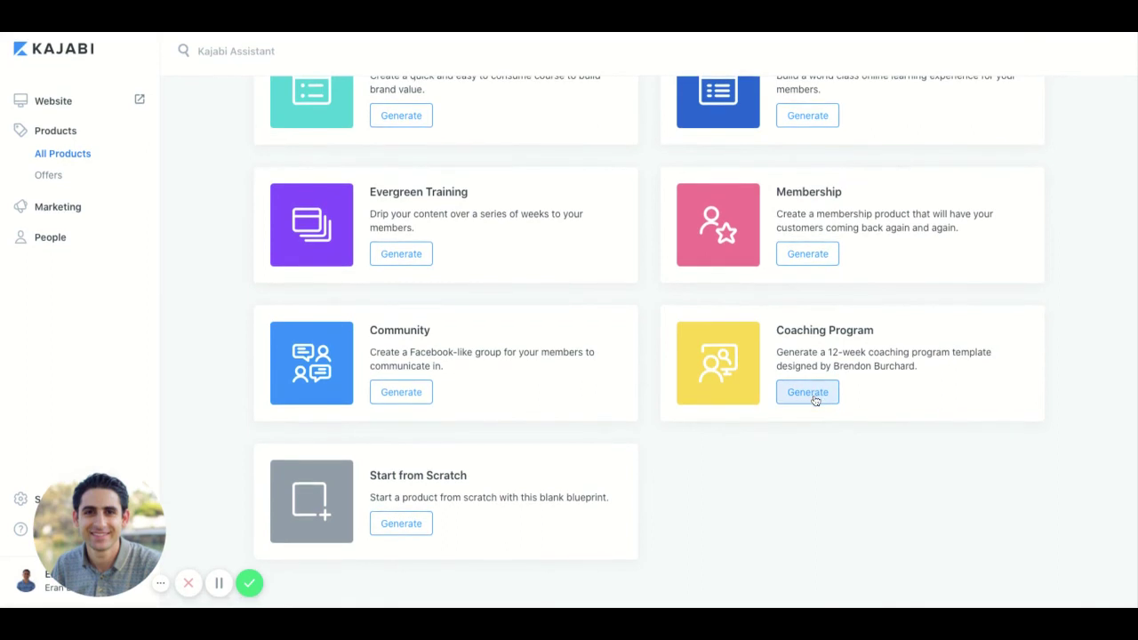
left_click(816, 400)
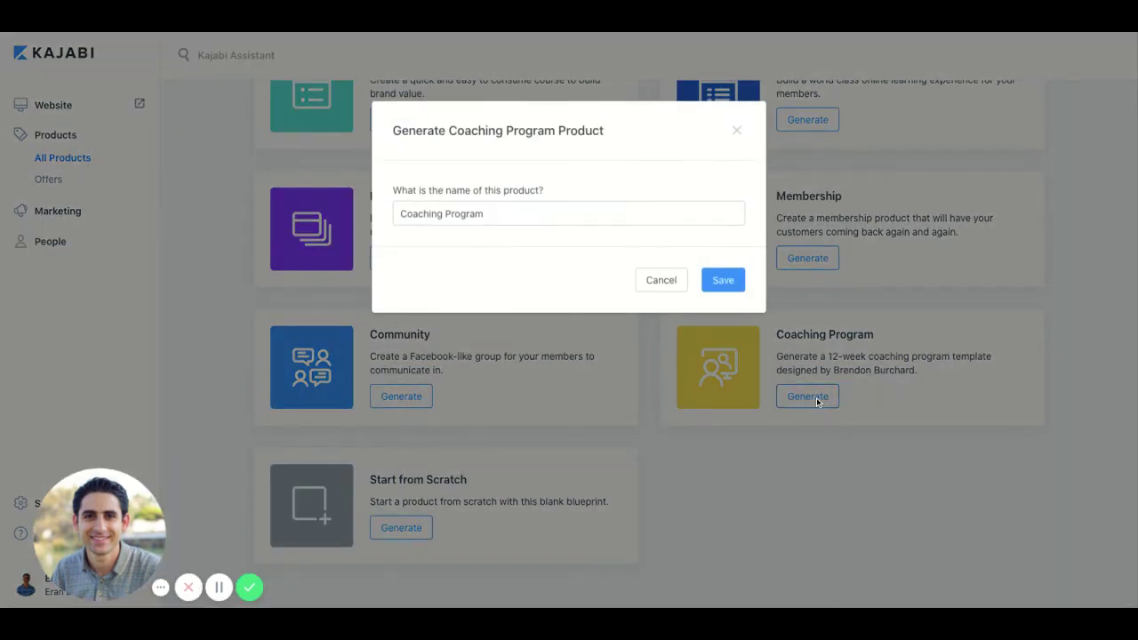
left_click(727, 280)
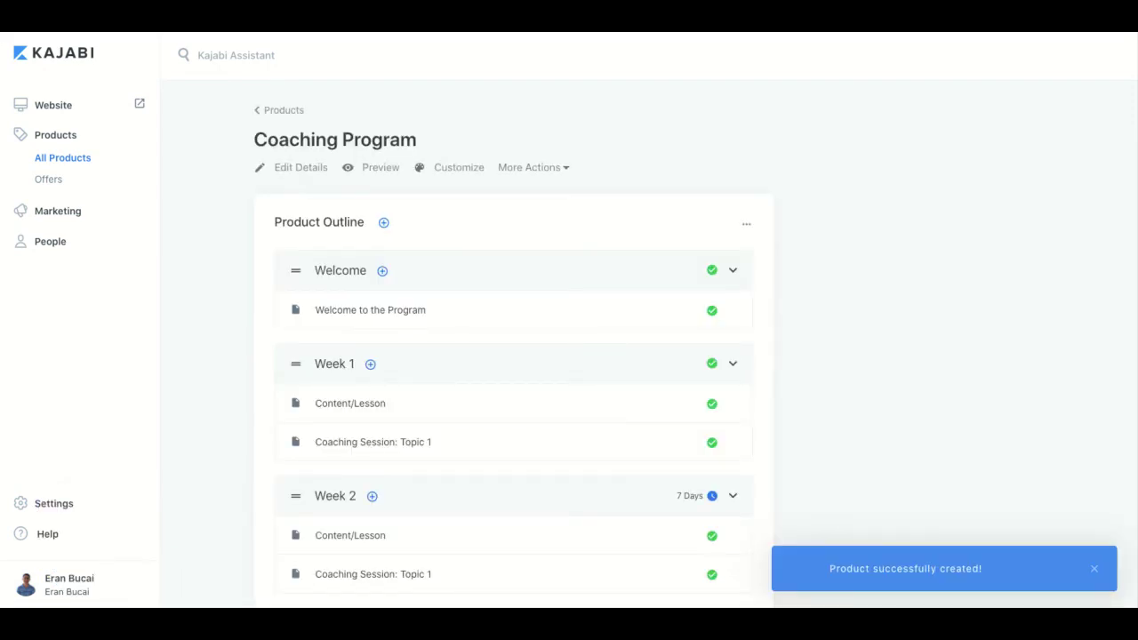
Step: Look over the Coaching Program's weekly product outline and its additional product actions
scroll(632, 284, "down", 5)
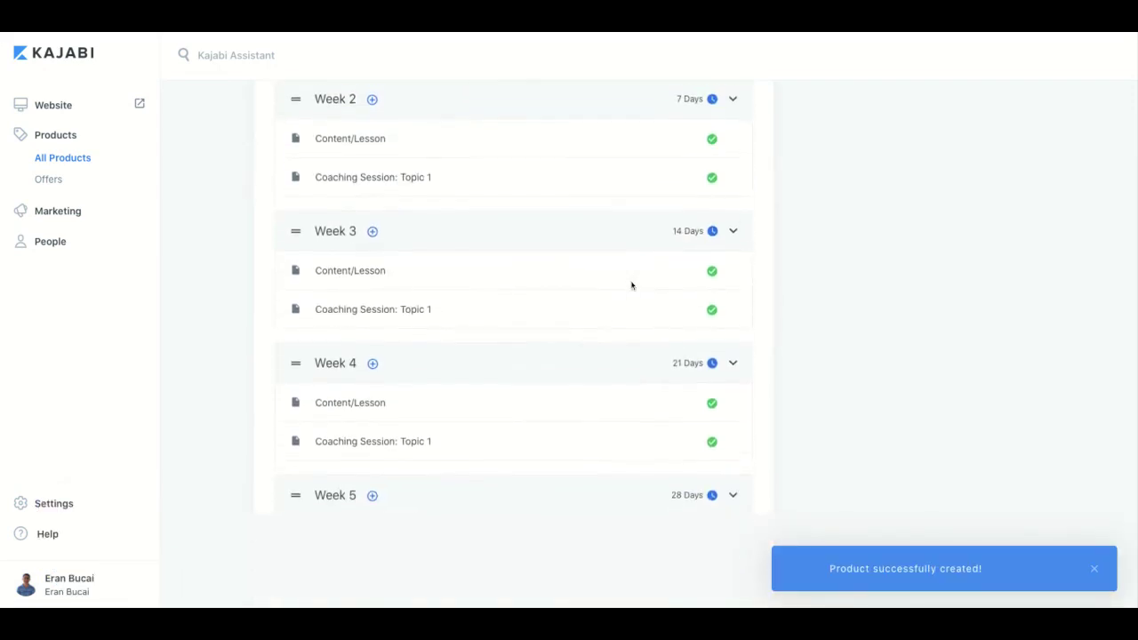
scroll(632, 285, "up", 3)
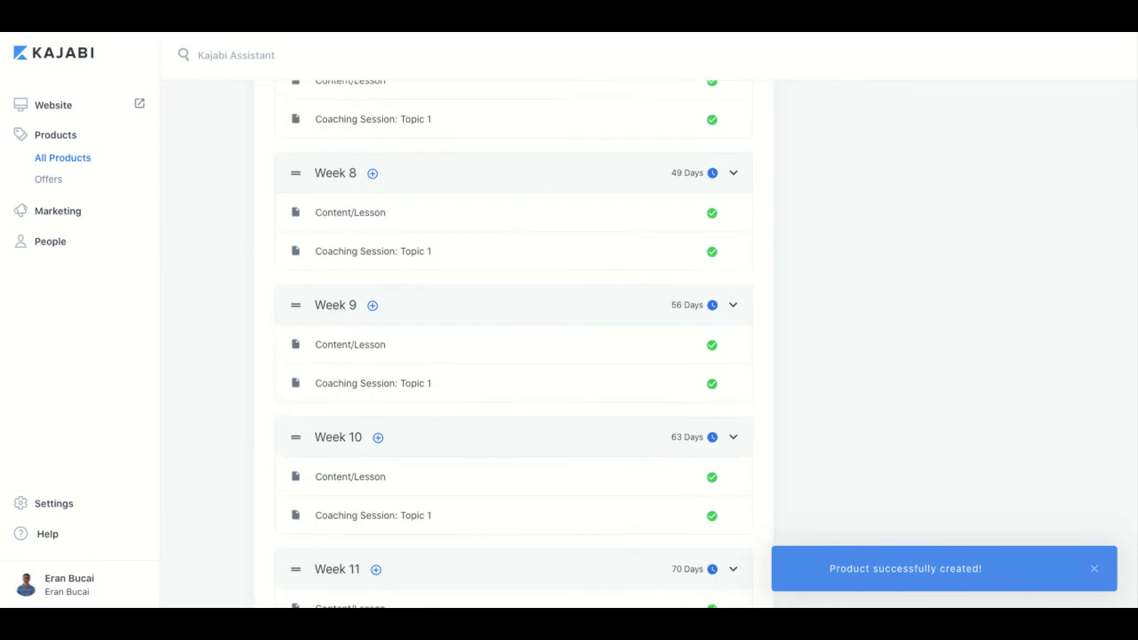
scroll(590, 289, "up", 6)
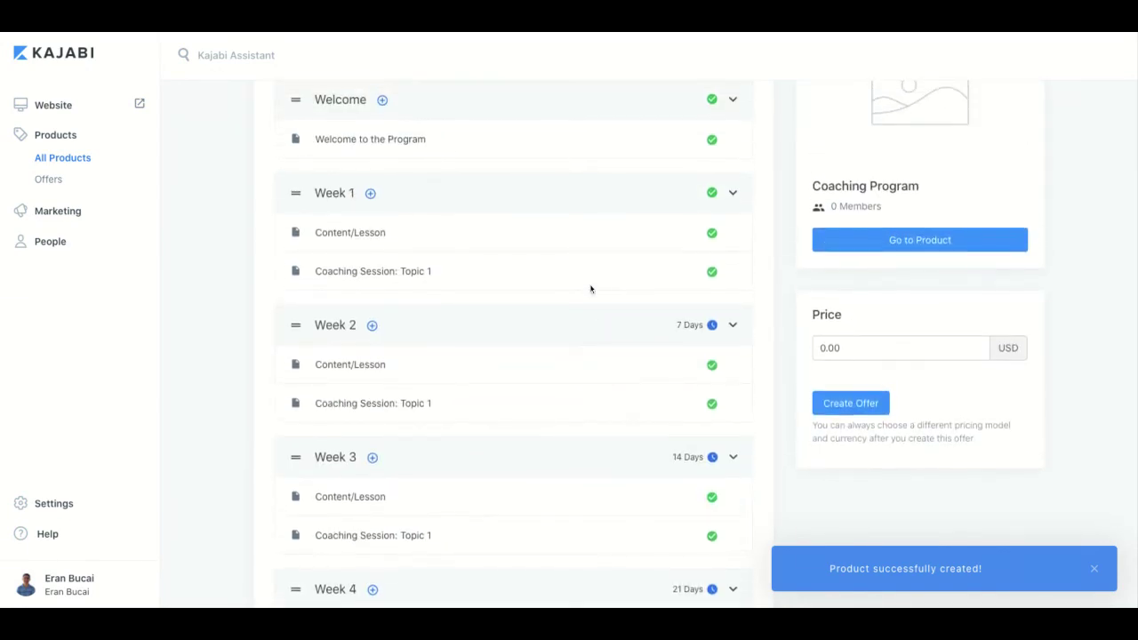
scroll(586, 291, "up", 3)
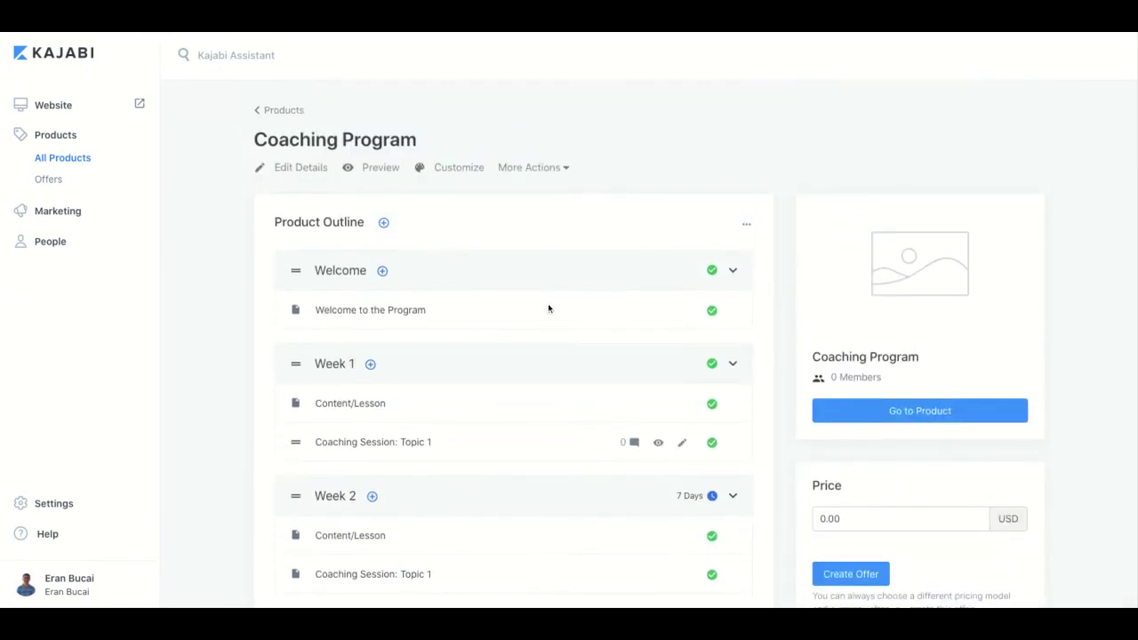
left_click(548, 167)
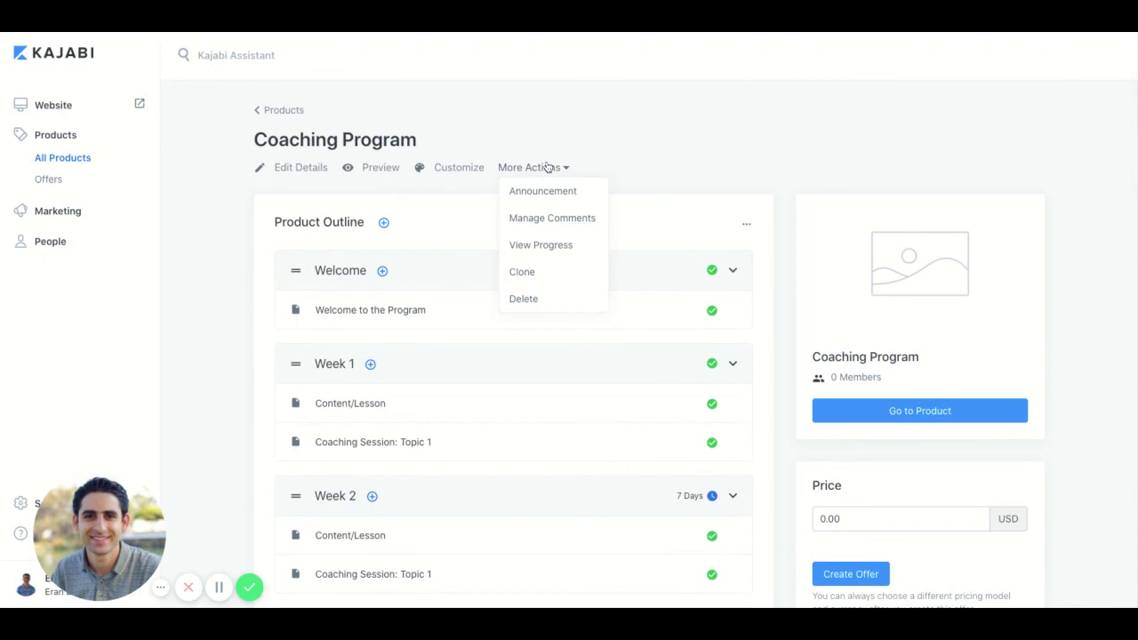
left_click(195, 231)
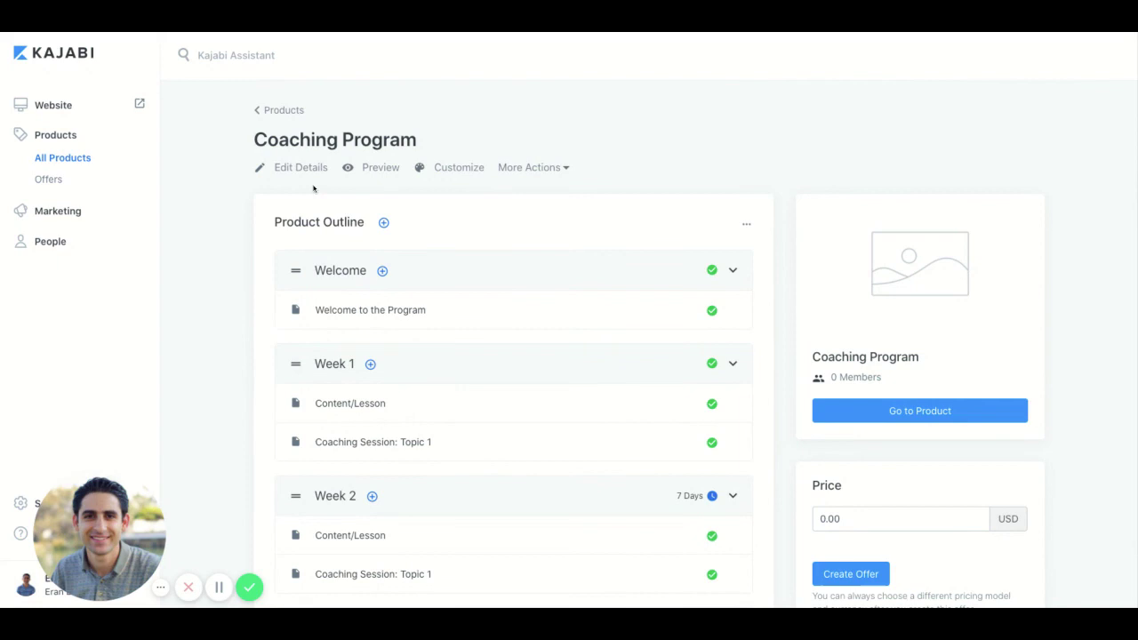
scroll(161, 321, "down", 3)
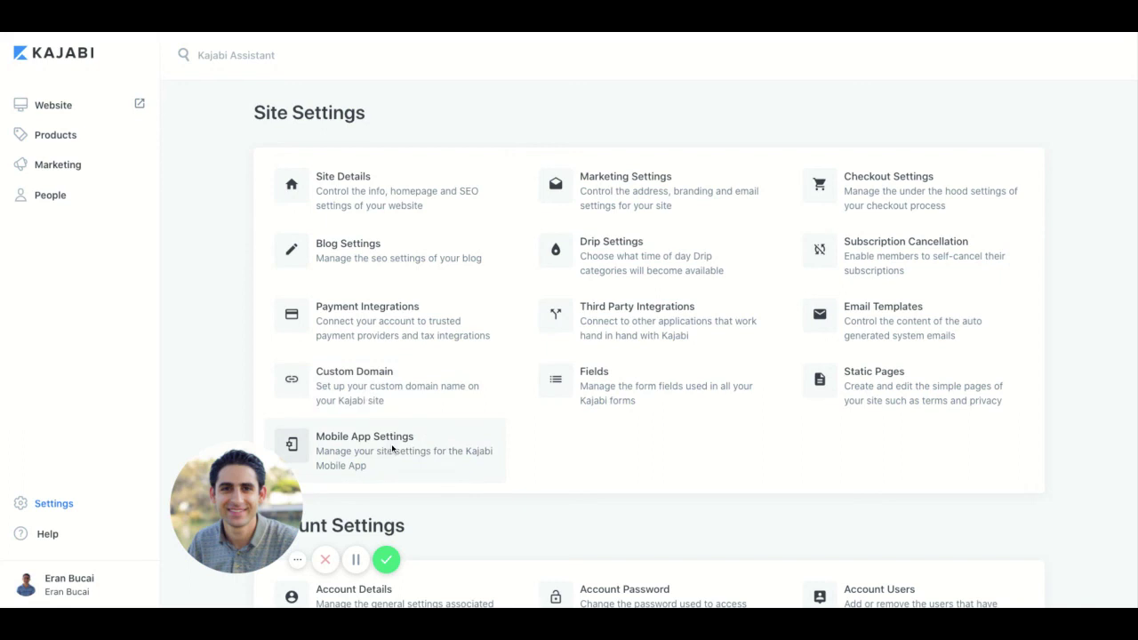
Step: Examine the Mobile App Settings' icon upload and app promotion options, and return to the overview of site and account settings
left_click(391, 449)
scroll(465, 435, "down", 5)
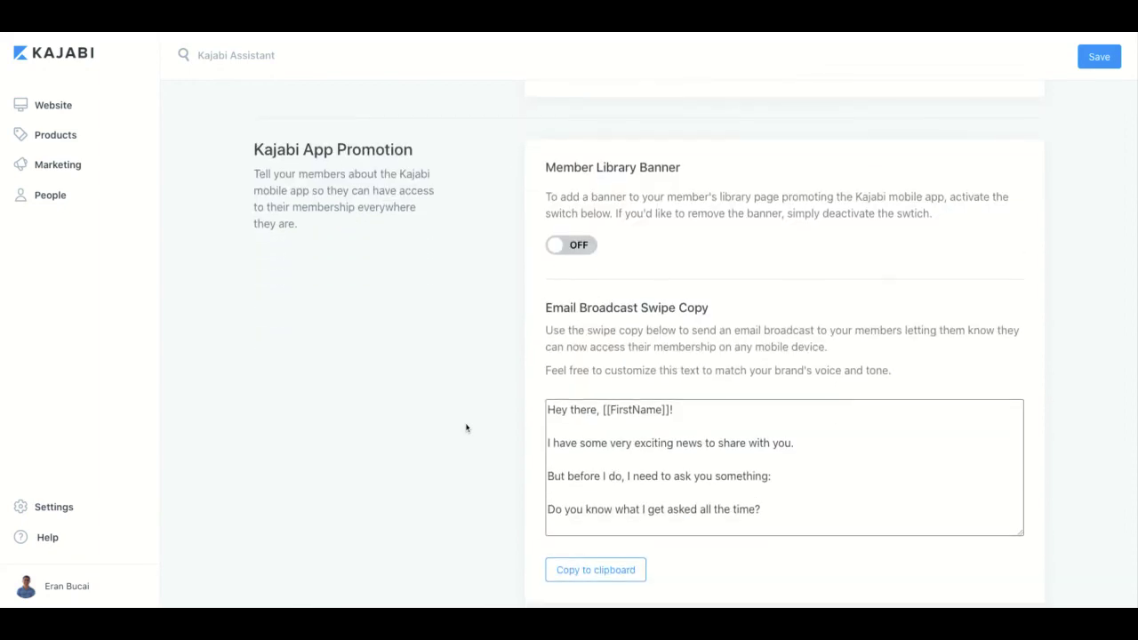
scroll(466, 429, "down", 5)
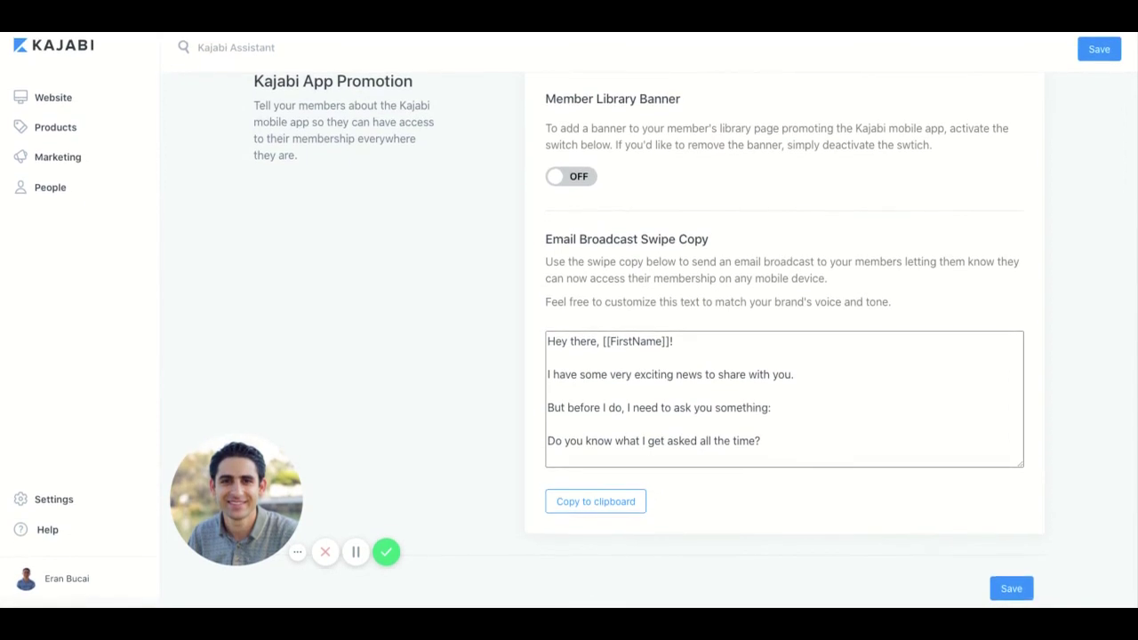
scroll(782, 355, "up", 3)
scroll(649, 347, "up", 2)
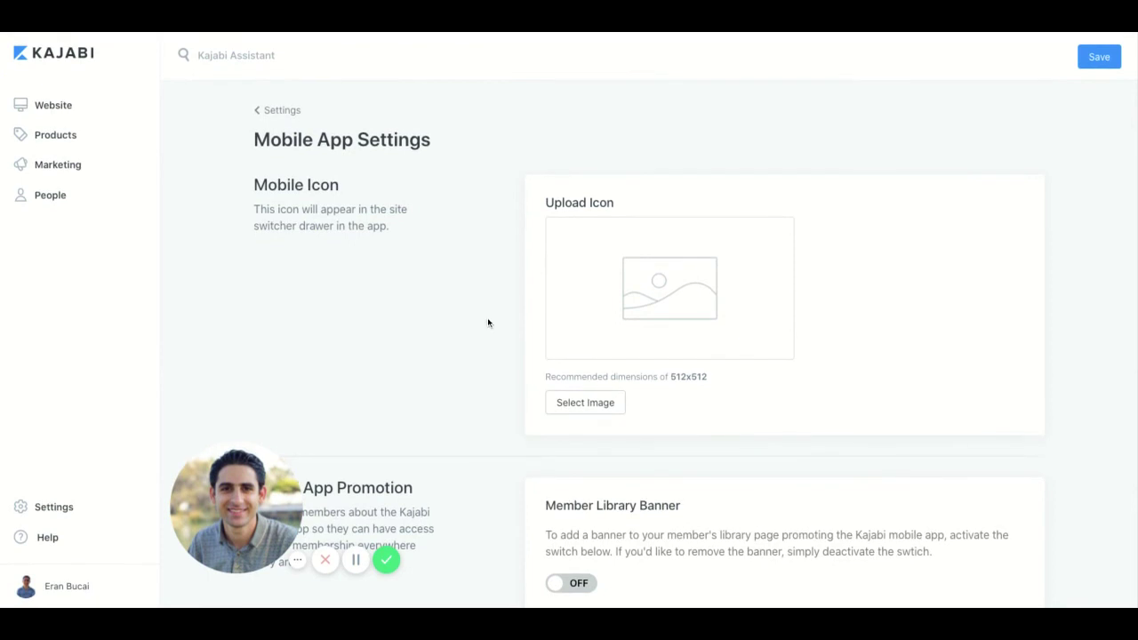
scroll(487, 318, "down", 2)
scroll(485, 322, "down", 2)
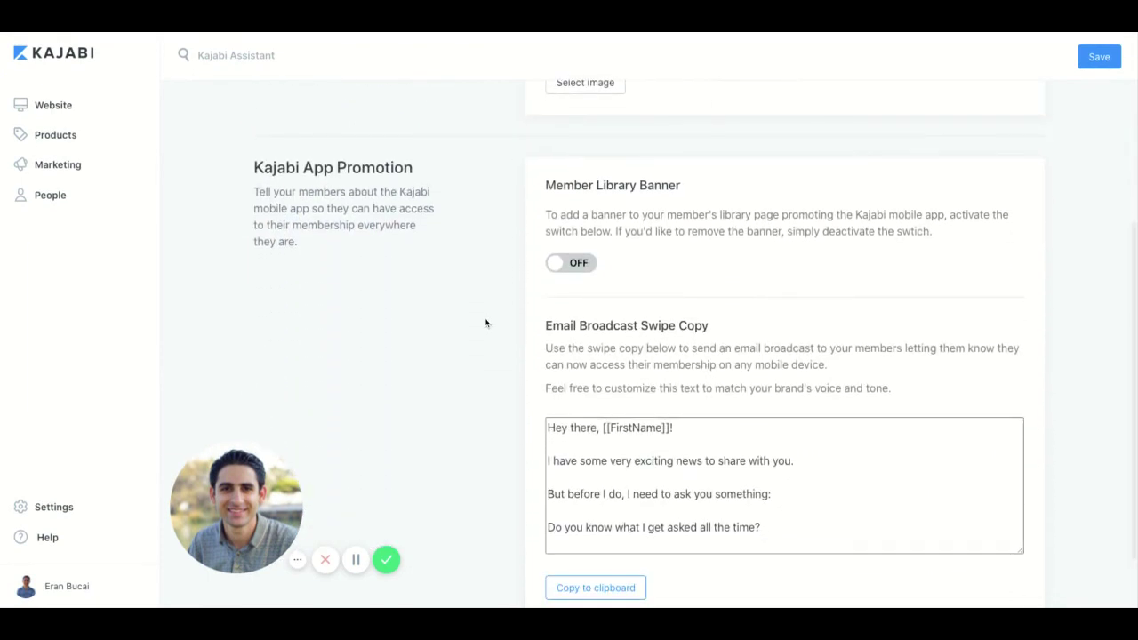
scroll(46, 338, "down", 1)
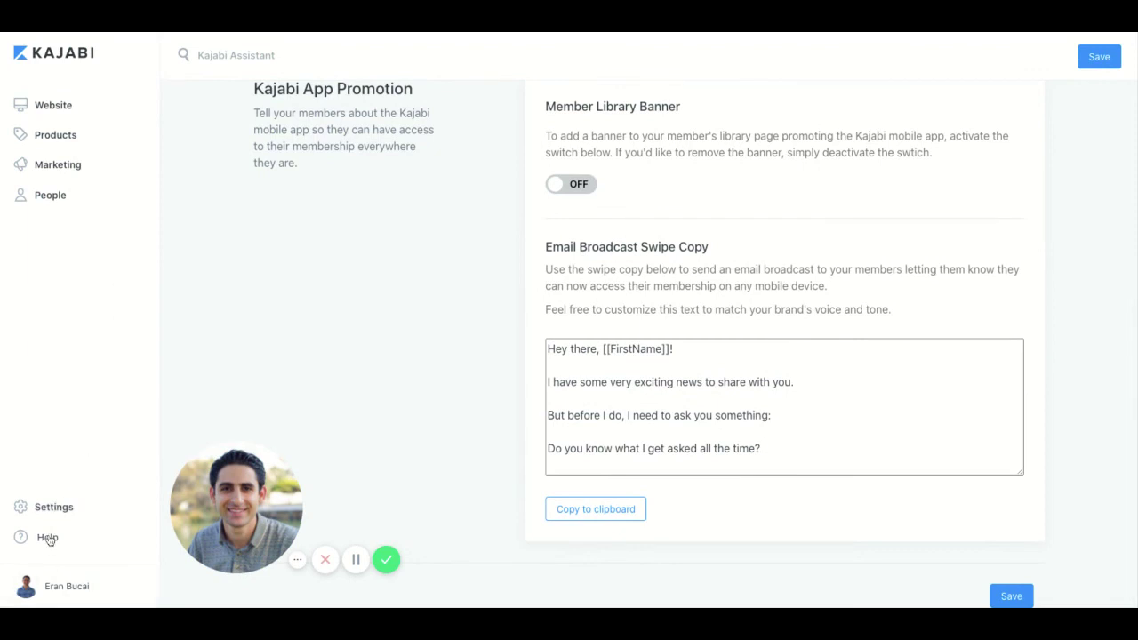
scroll(342, 295, "up", 4)
scroll(341, 294, "up", 1)
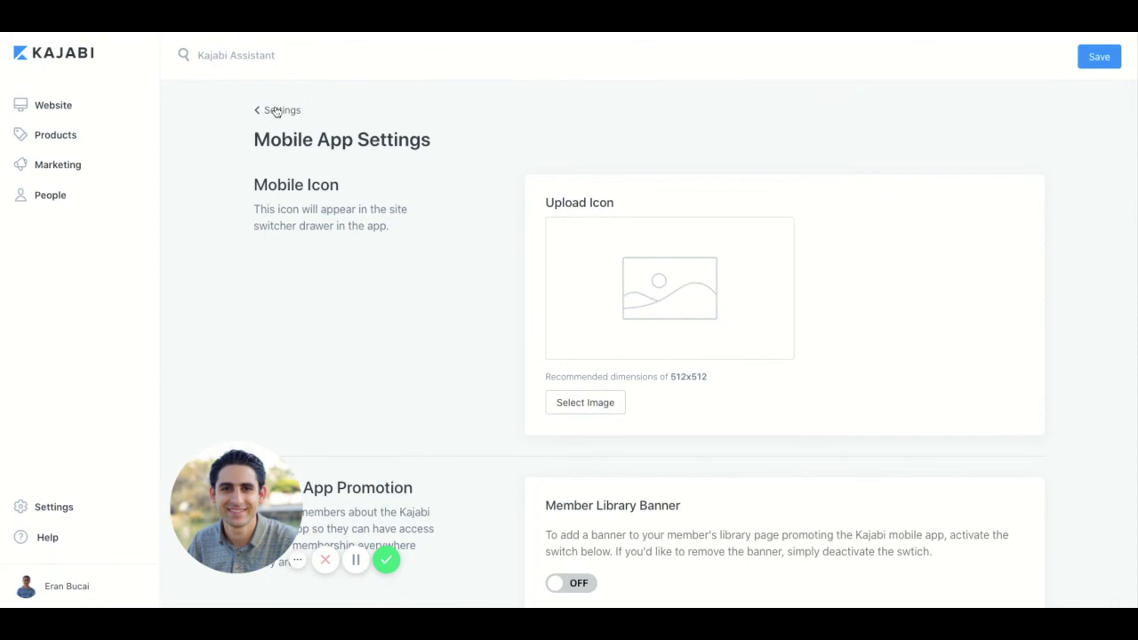
left_click(277, 111)
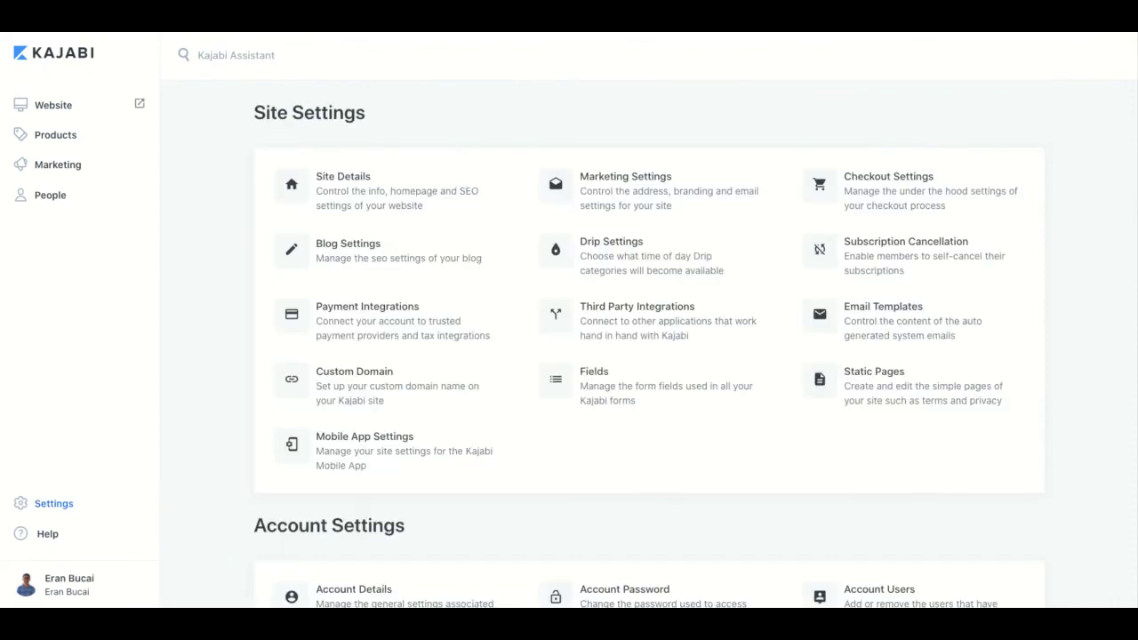
scroll(400, 193, "down", 3)
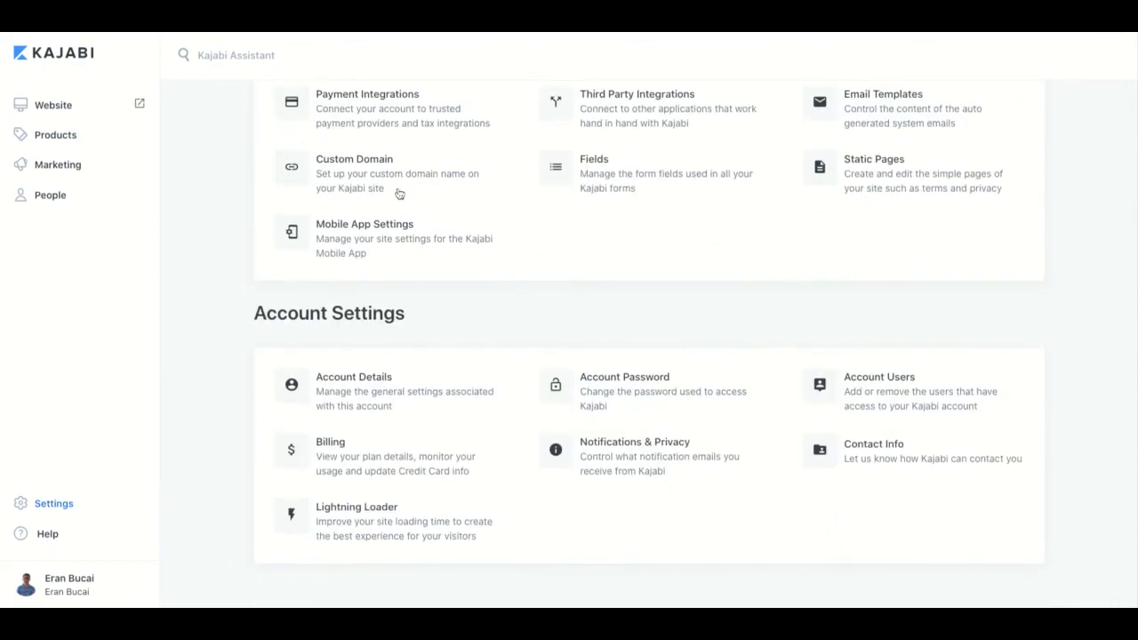